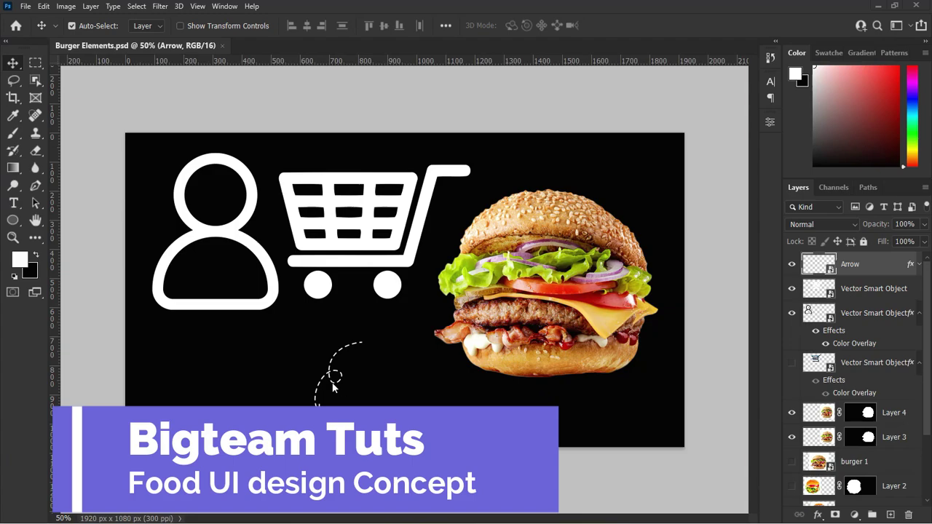
Start a new document and name it "Ui design"
left_click(25, 6)
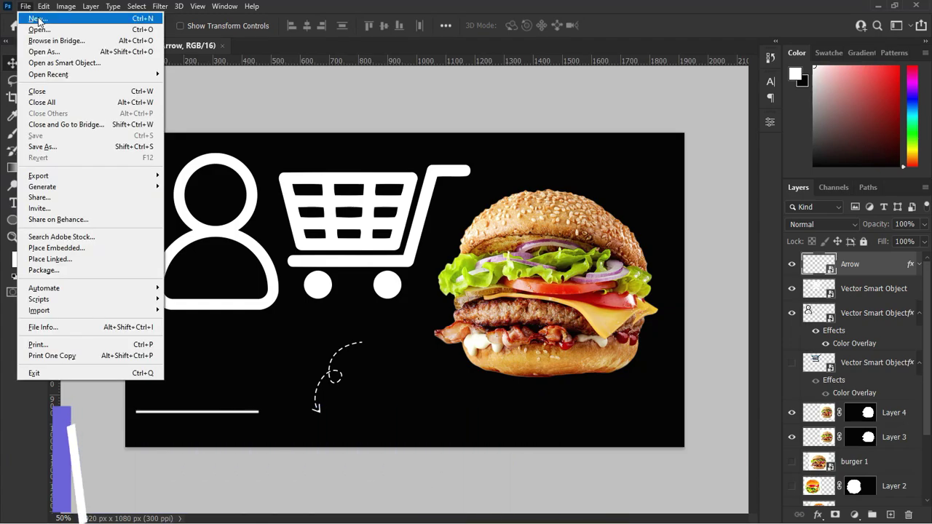
left_click(39, 19)
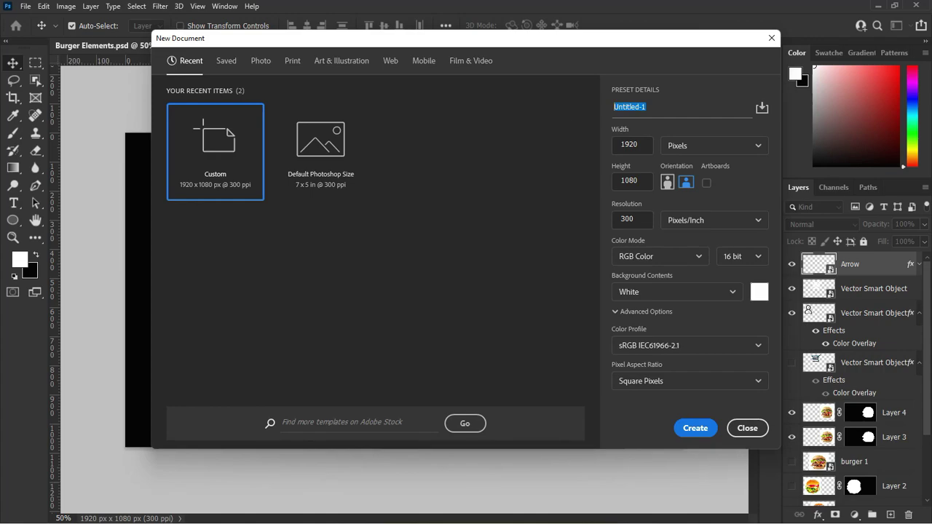
type("u")
key("BackSpace")
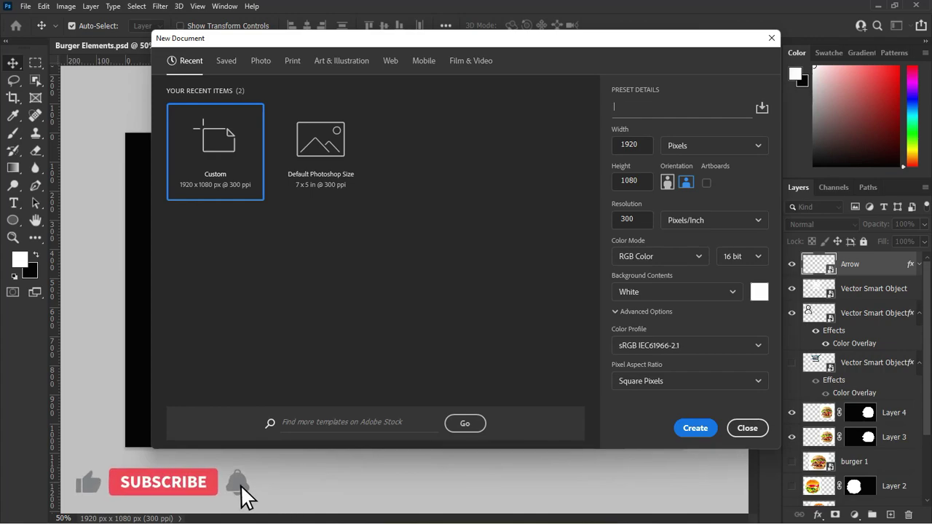
type("Ui")
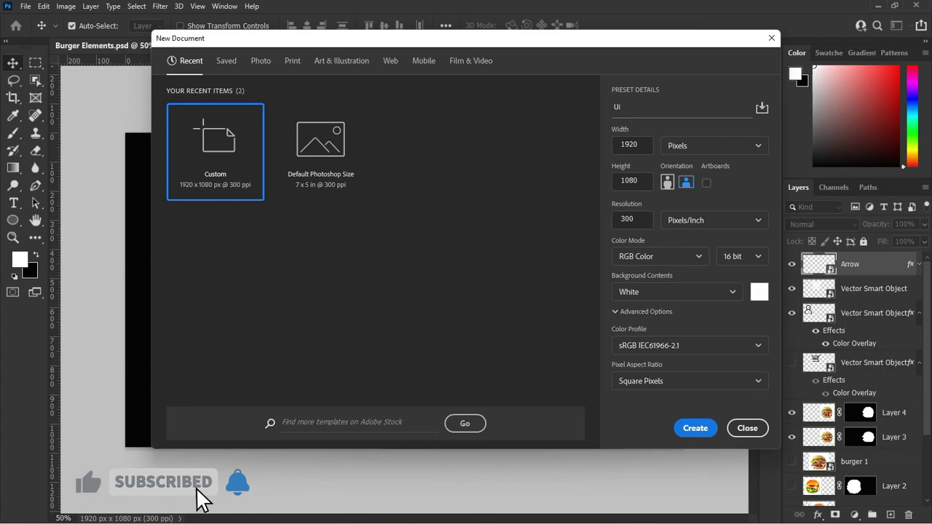
type(" design")
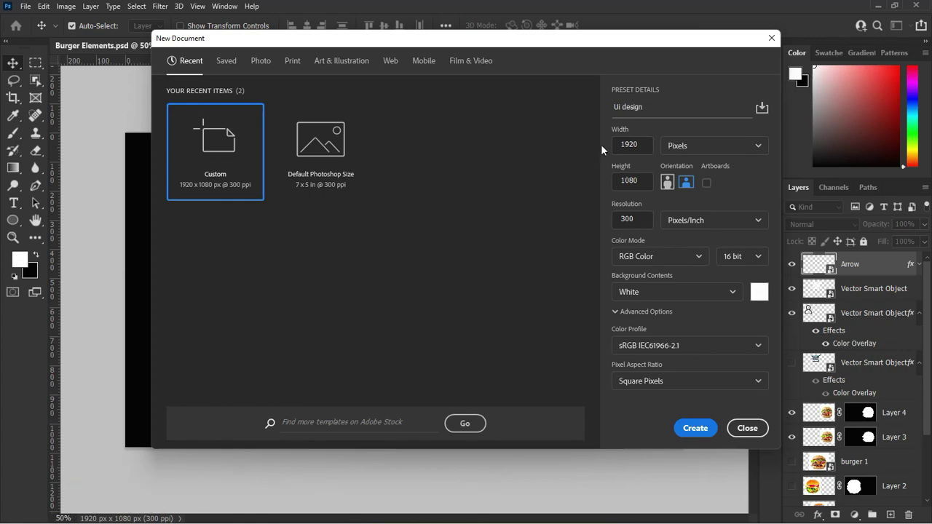
Create the document at 1920 × 1080 pixels, 300 pixels/inch, RGB Color, 16 bit, with a white background
left_click_drag(646, 144, 611, 148)
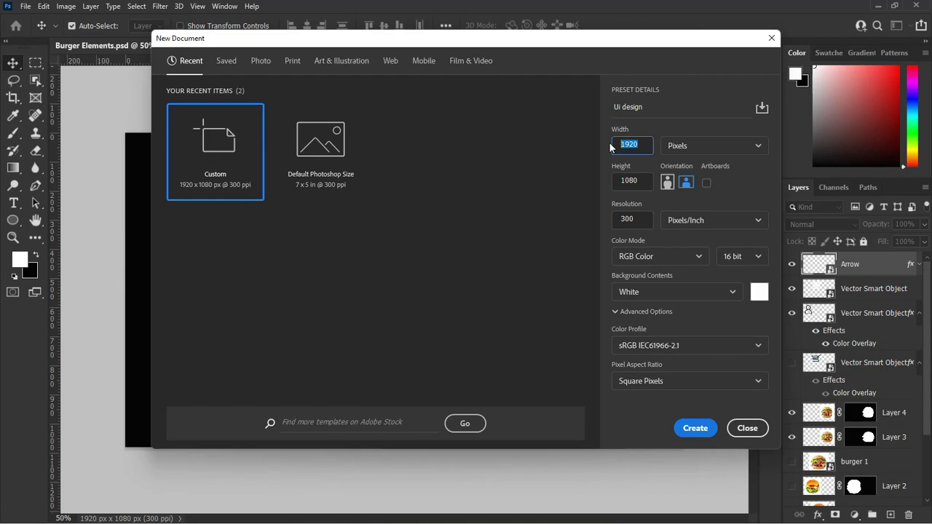
left_click(635, 181)
left_click_drag(641, 180, 613, 182)
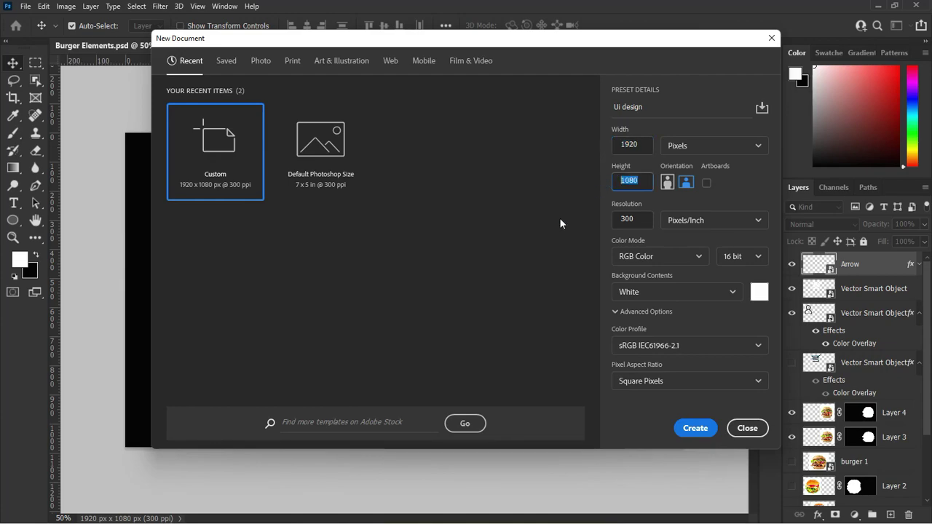
left_click_drag(639, 221, 594, 224)
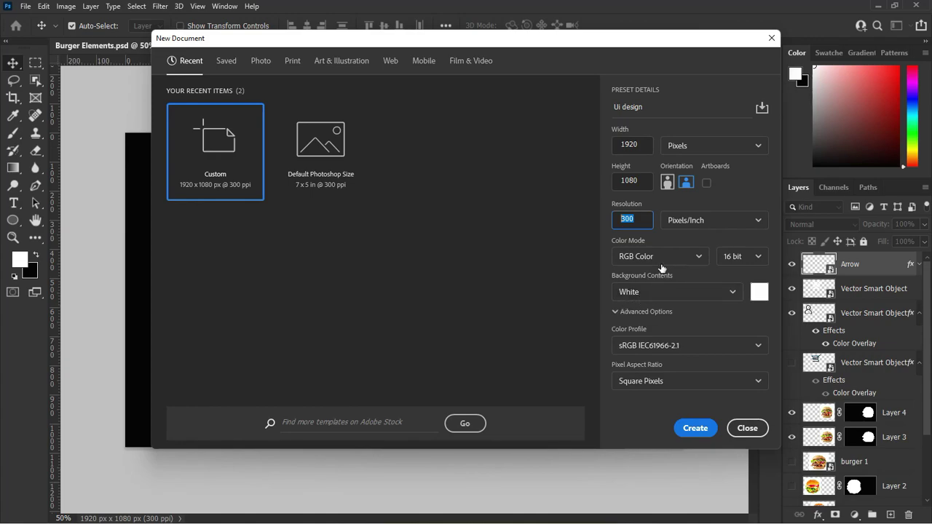
left_click(758, 257)
left_click(758, 256)
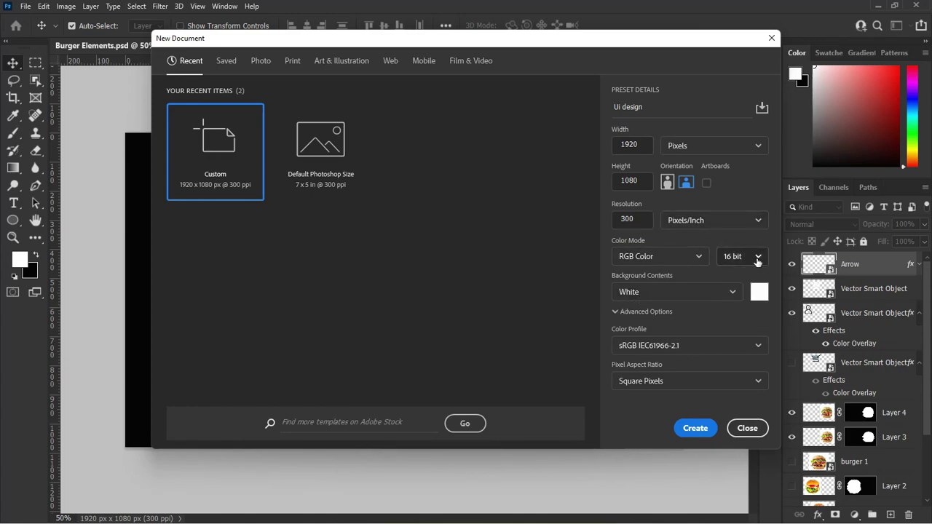
left_click(694, 429)
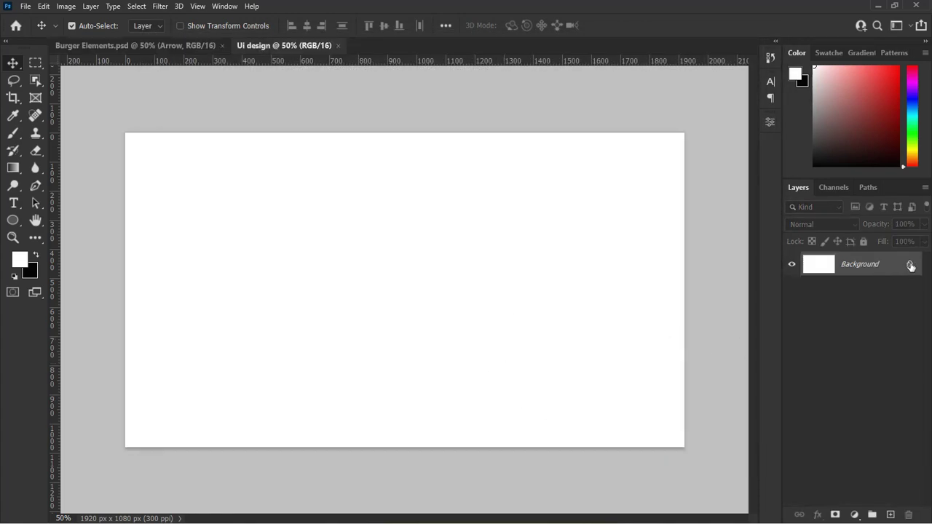
Unlock the Background layer and fill it with black
left_click(910, 266)
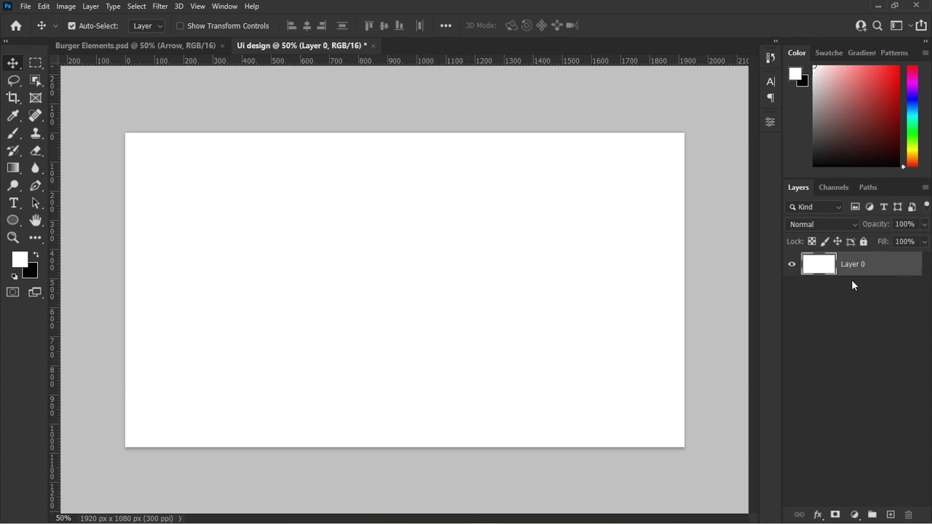
left_click(35, 257)
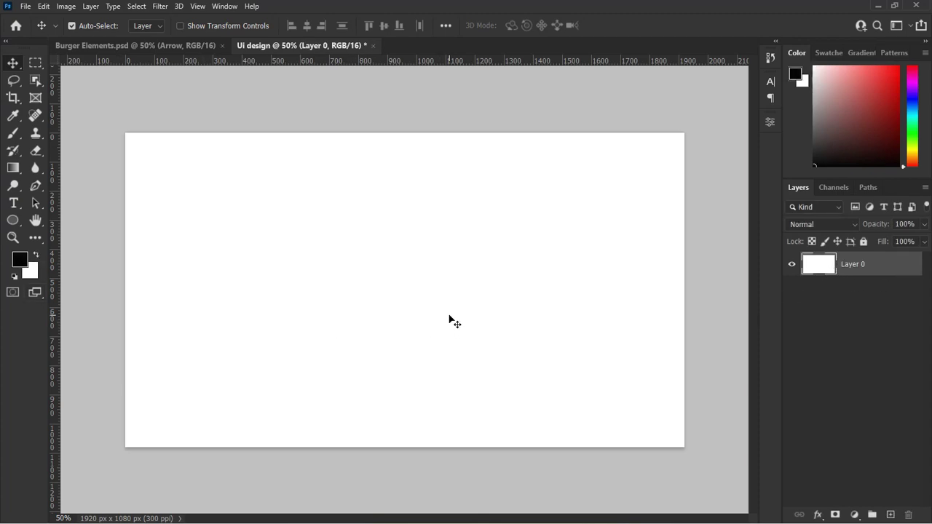
left_click(19, 261)
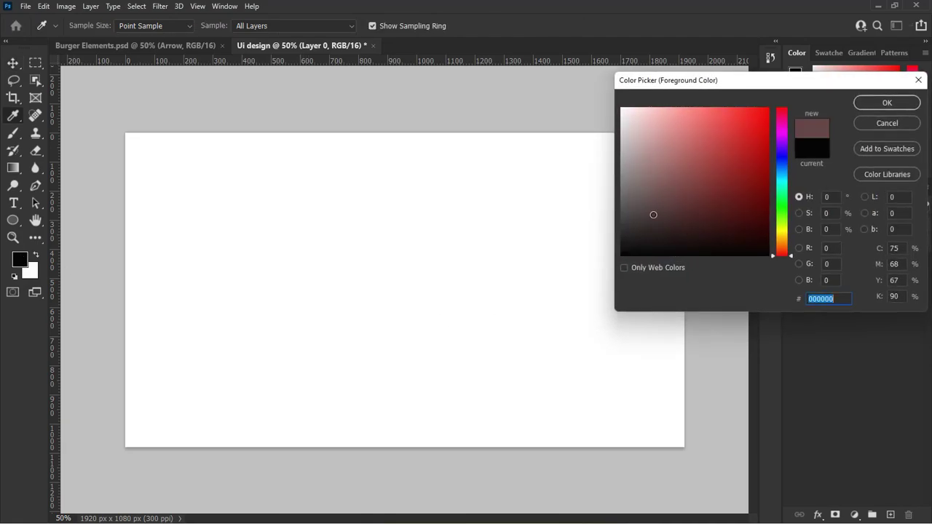
left_click(886, 104)
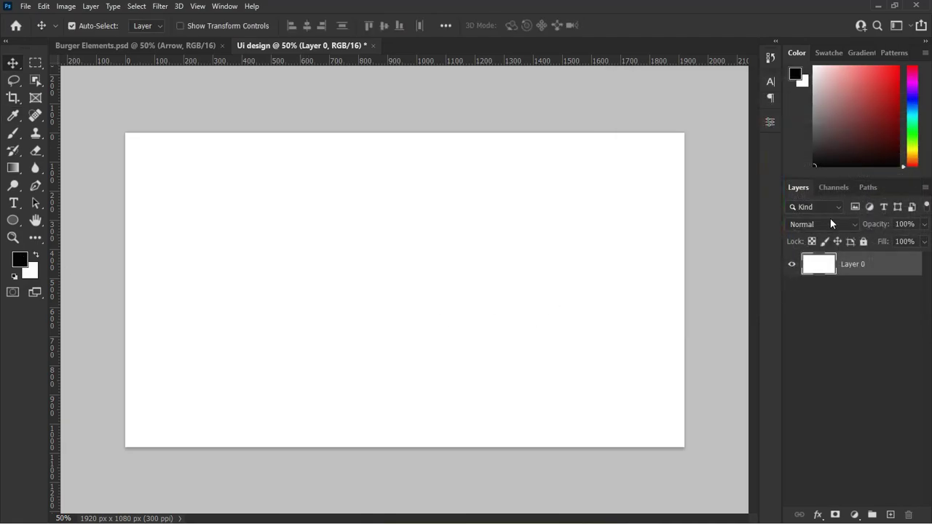
key("alt+BackSpace")
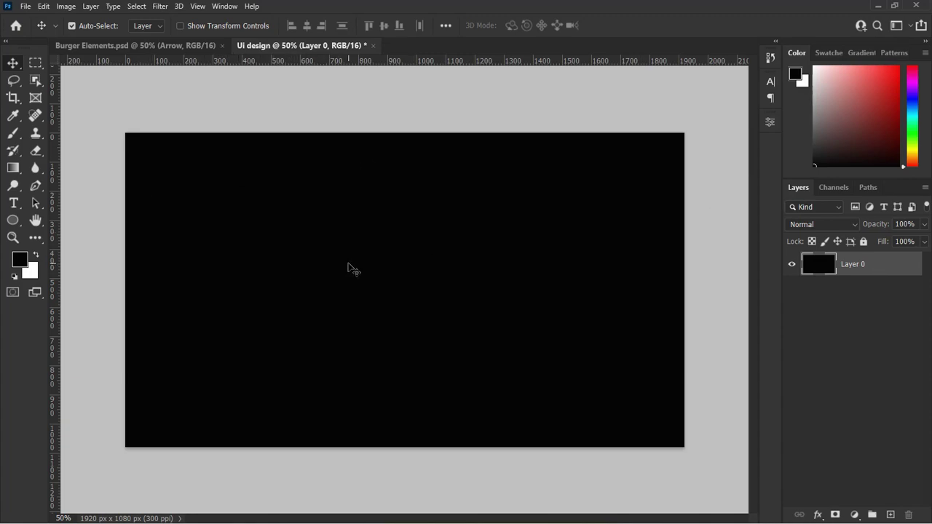
Add a guide layout of 10 columns and 2 rows to the canvas
left_click(198, 6)
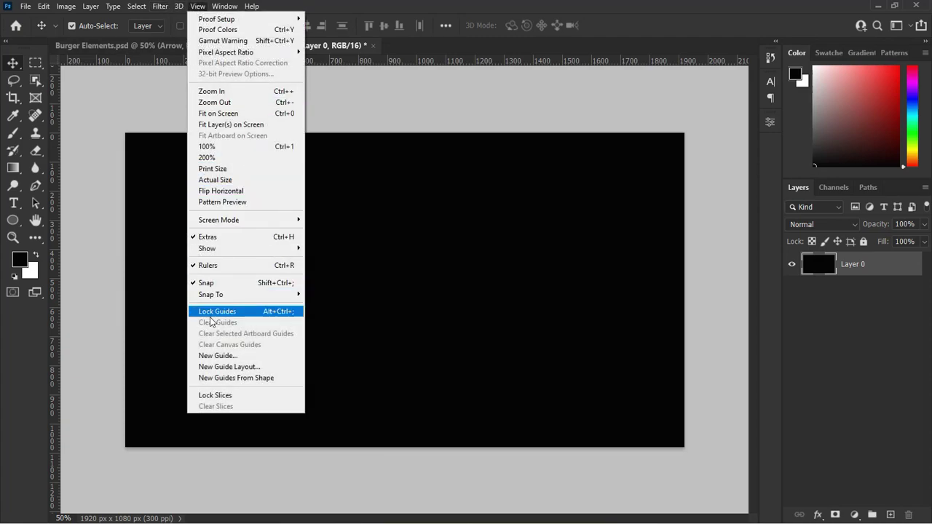
left_click(230, 368)
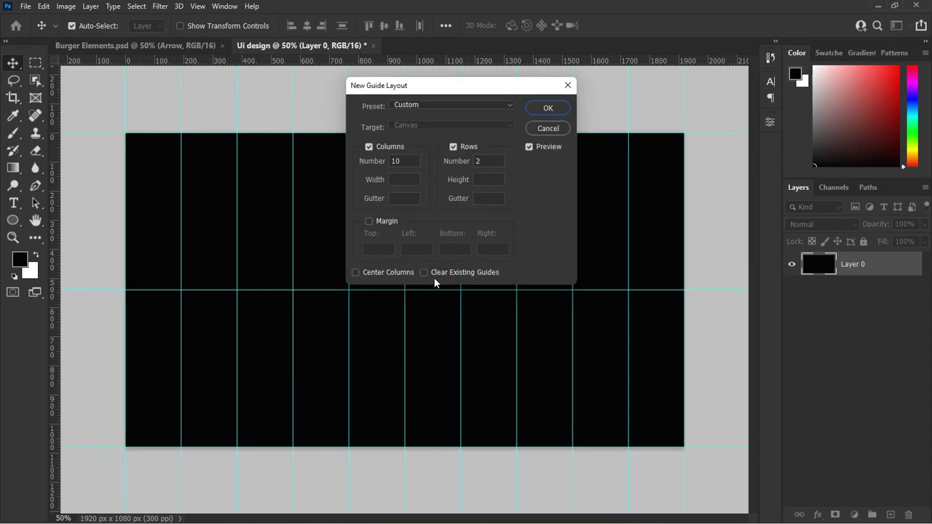
left_click(548, 110)
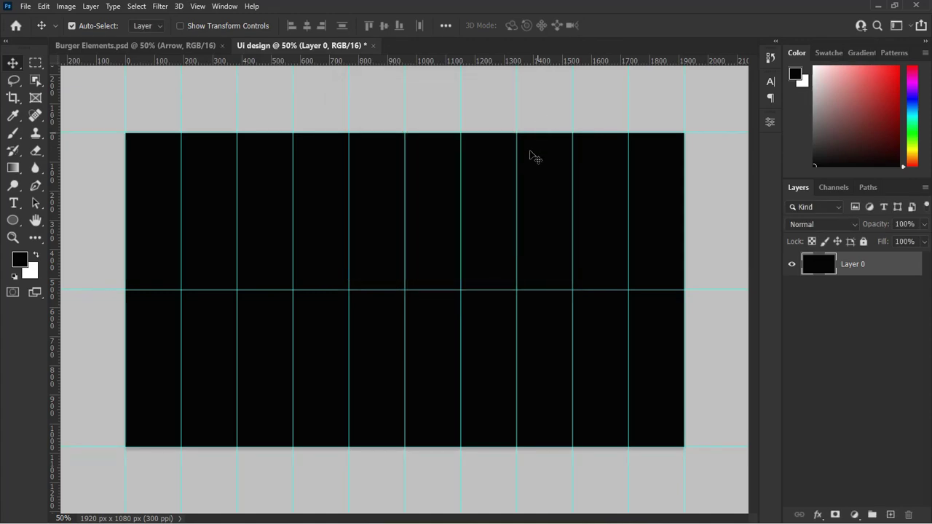
Copy the burger image from Burger Elements.psd into the Ui design document and place it on the canvas's right half
left_click(138, 46)
left_click_drag(553, 233, 384, 122)
left_click_drag(524, 309, 558, 299)
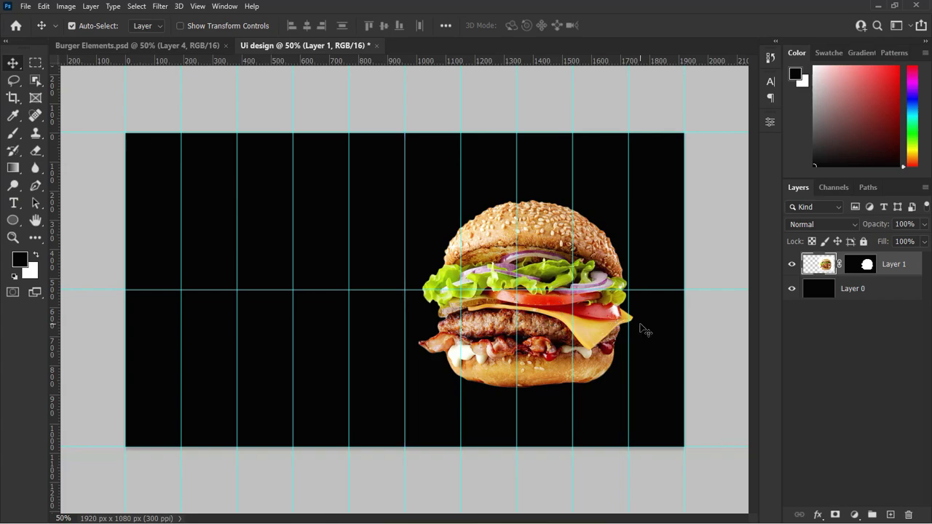
Enlarge the burger to about 106% and center it vertically on the horizontal middle guide
key("ctrl+t")
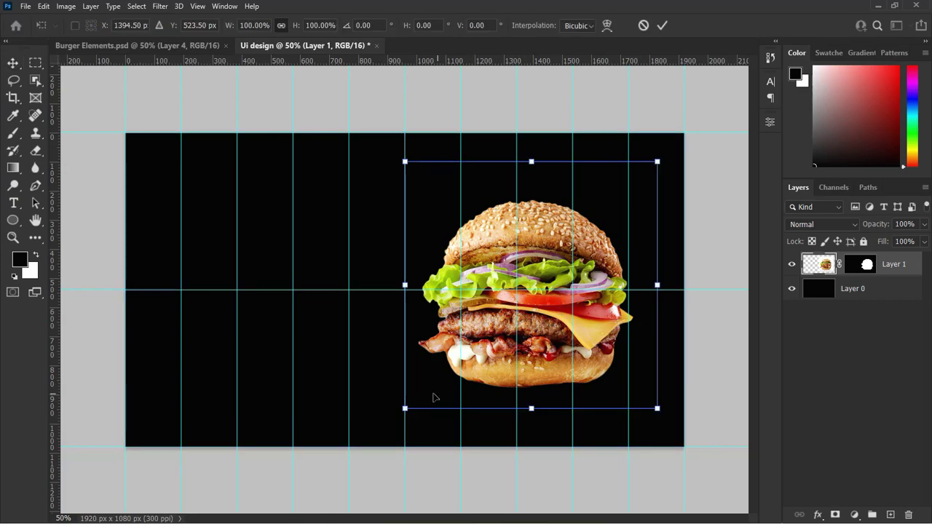
left_click_drag(404, 409, 388, 425)
left_click_drag(548, 375, 550, 376)
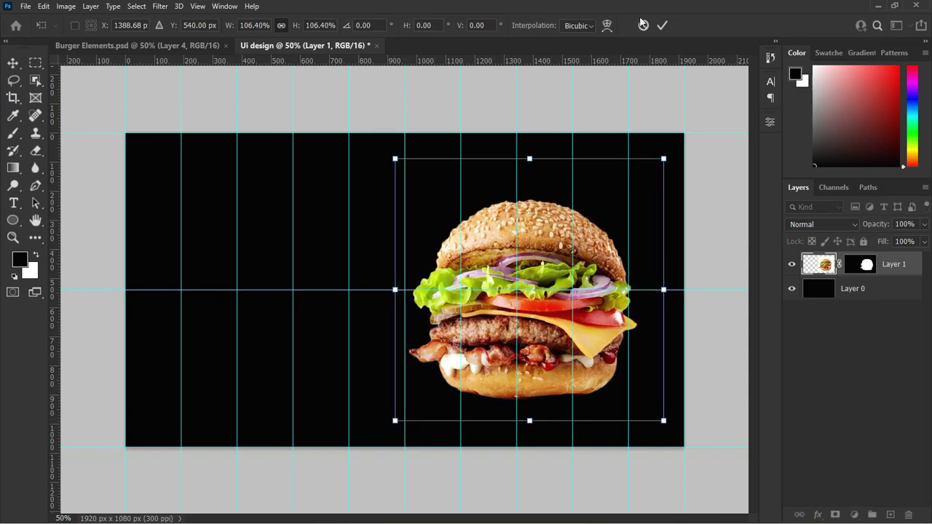
left_click(663, 27)
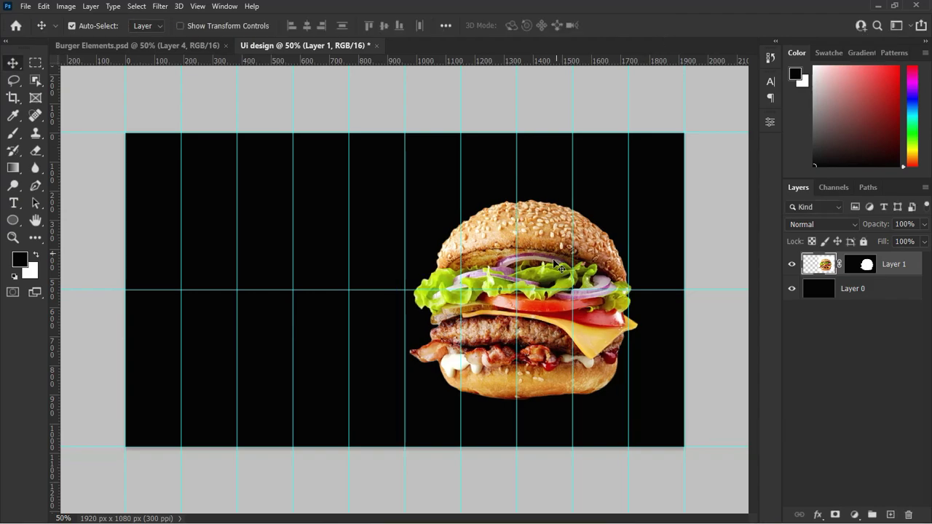
Add the white (ffffff) heading text "Special Tasty Burger" on two lines in the canvas's left half
left_click(13, 207)
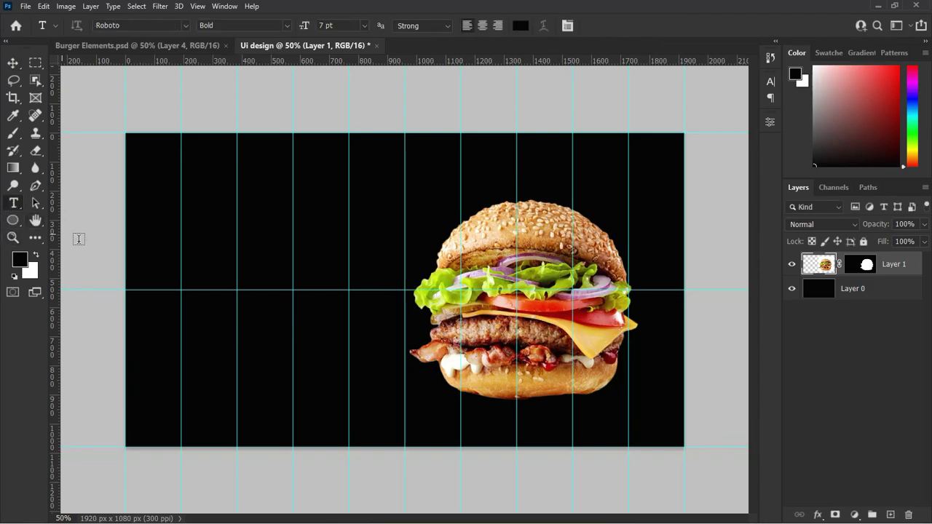
left_click(186, 265)
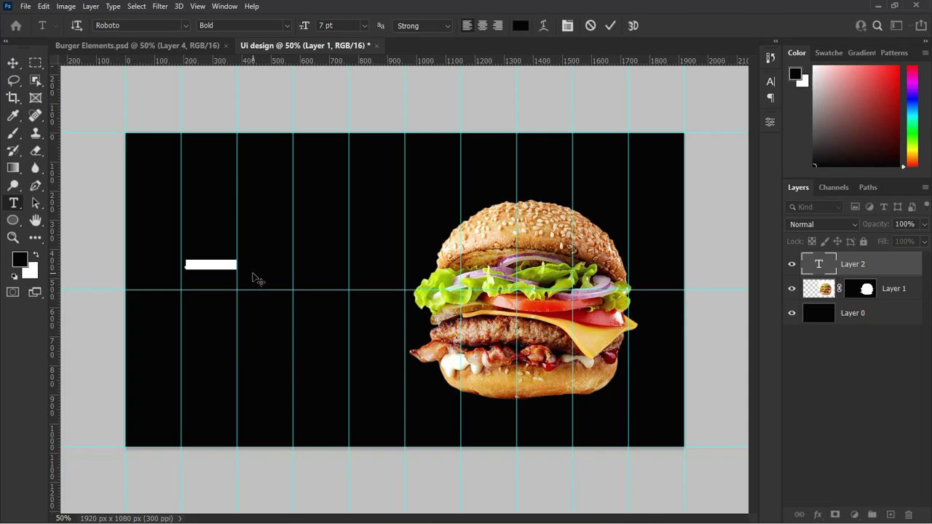
key("BackSpace")
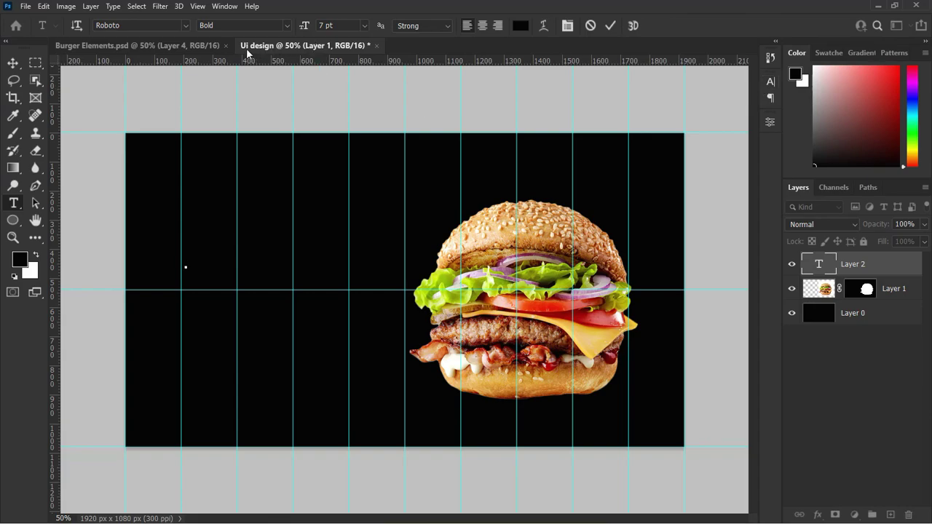
left_click(520, 25)
left_click_drag(655, 195, 579, 41)
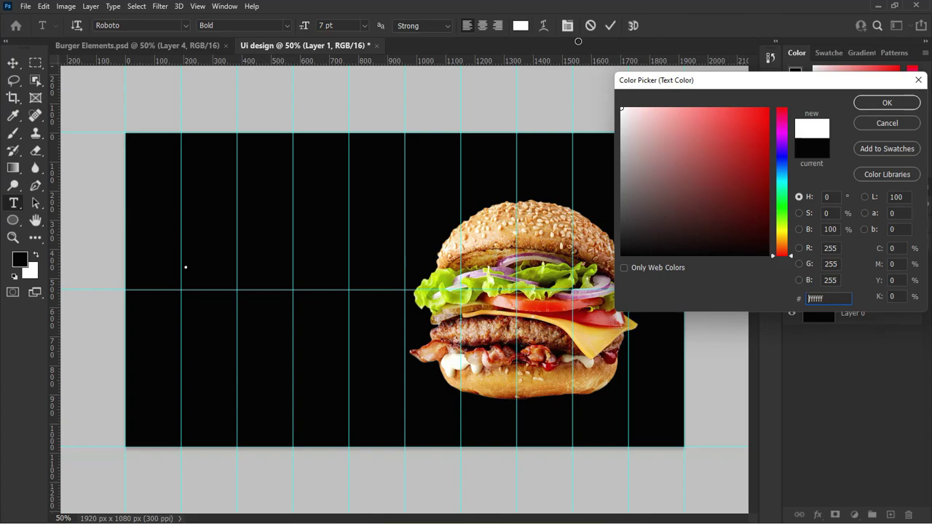
left_click(887, 103)
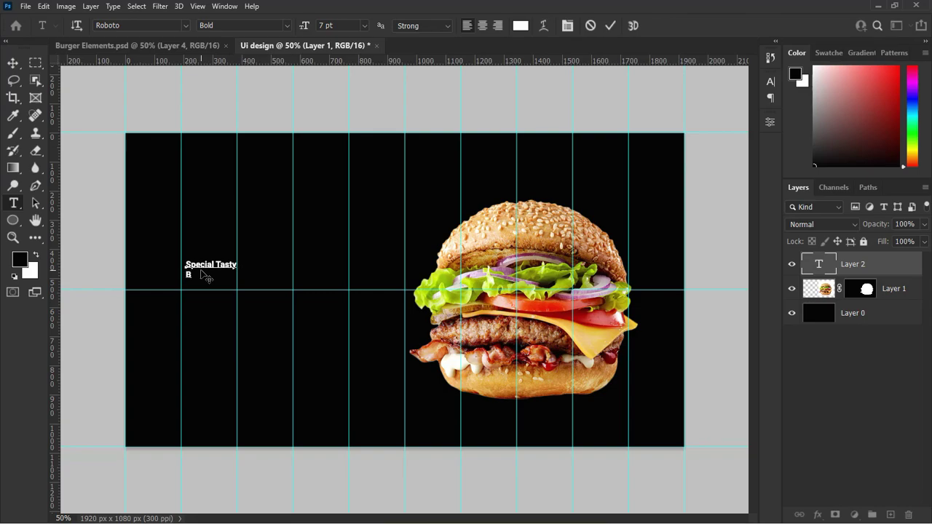
type("ger")
left_click(12, 62)
Set the heading's font size to 30 pt and move it down to straddle the horizontal middle guide
left_click(772, 82)
left_click(670, 118)
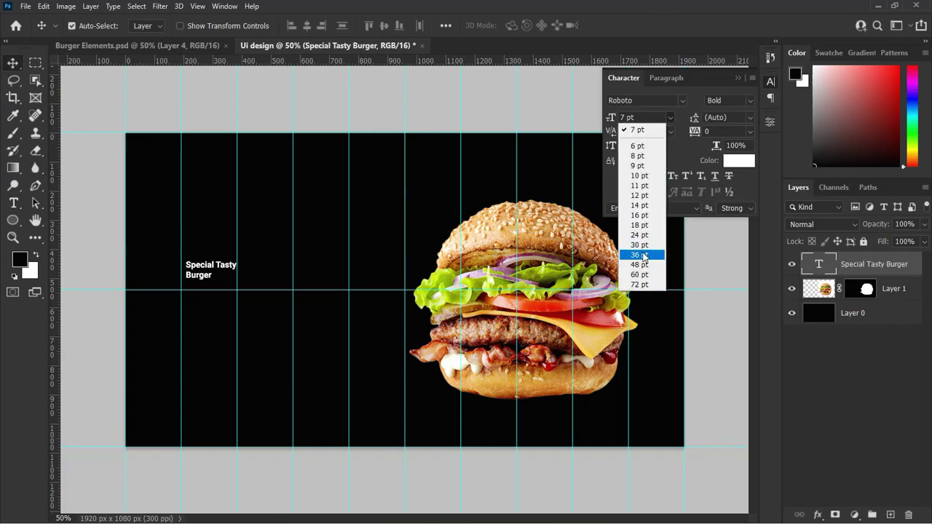
left_click(636, 255)
double_click(625, 117)
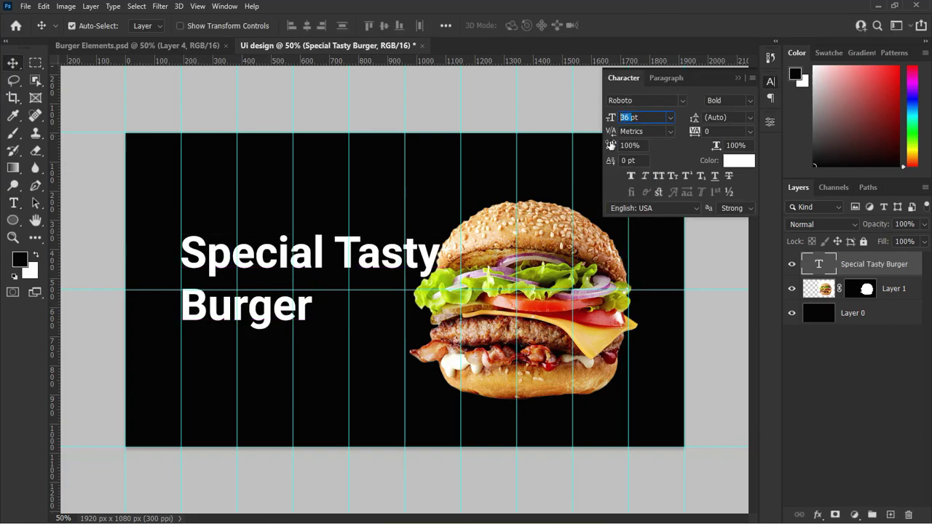
type("30")
key("Return")
left_click_drag(288, 264, 285, 289)
left_click(739, 78)
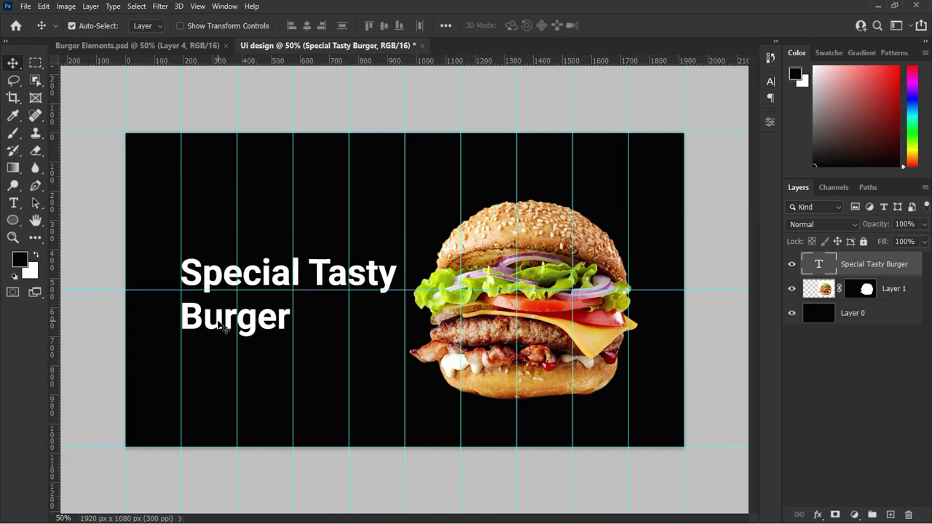
Add a paragraph text box with Lorem ipsum placeholder text below the heading, starting at the heading's left guide
left_click(14, 204)
left_click_drag(182, 349, 552, 480)
left_click(771, 82)
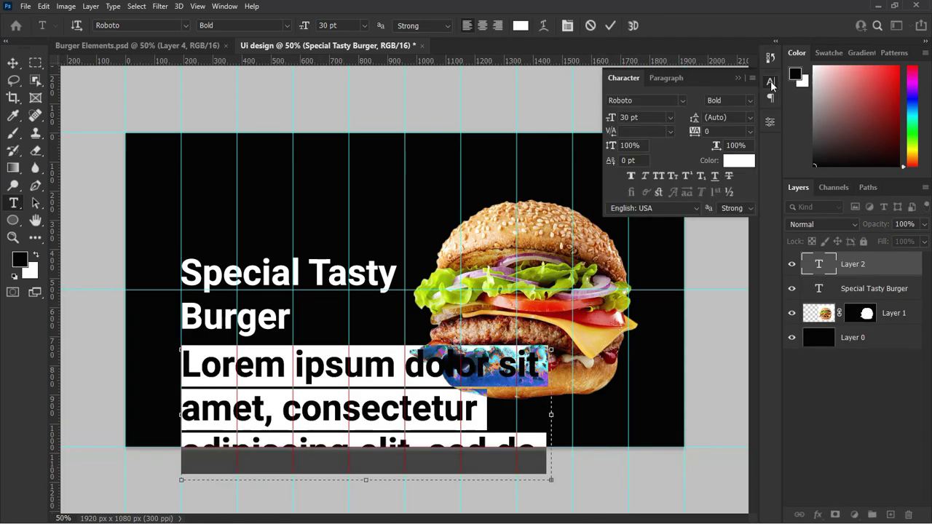
left_click(612, 25)
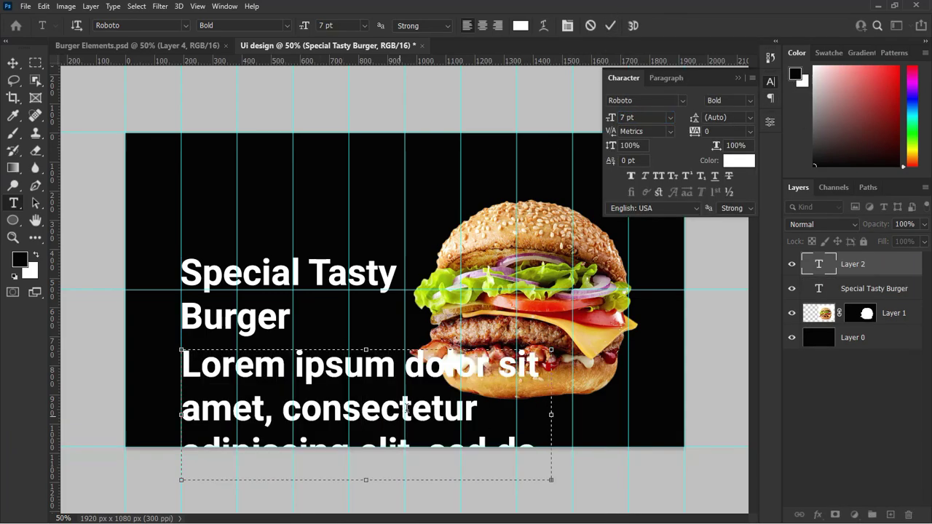
Set the Lorem ipsum paragraph's font size to 7 pt
left_click(882, 264)
left_click_drag(628, 118, 609, 144)
type("7")
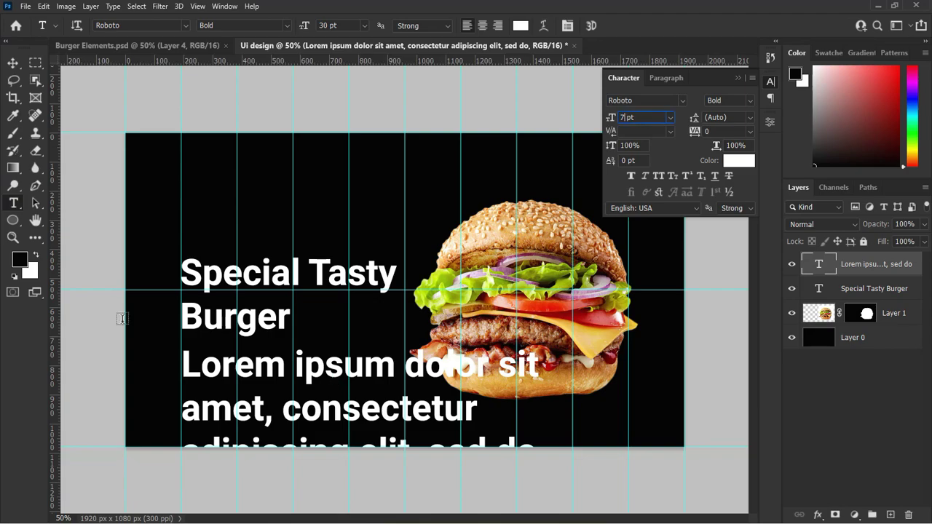
left_click(18, 62)
Shrink the paragraph's text box to roughly the heading's width and shift the heading and paragraph slightly upward
double_click(280, 359)
left_click_drag(552, 414, 386, 401)
left_click_drag(283, 479, 267, 361)
left_click(610, 26)
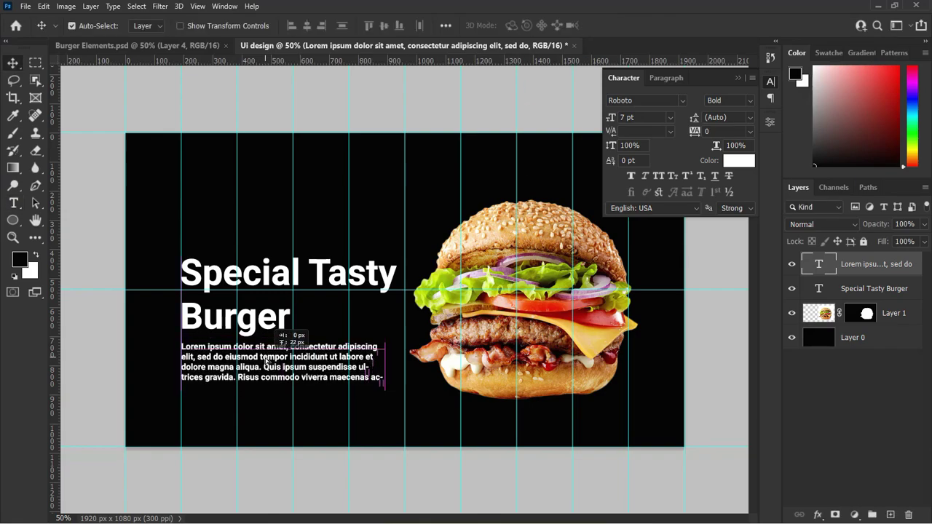
left_click_drag(223, 276, 224, 268)
left_click_drag(218, 374, 219, 366)
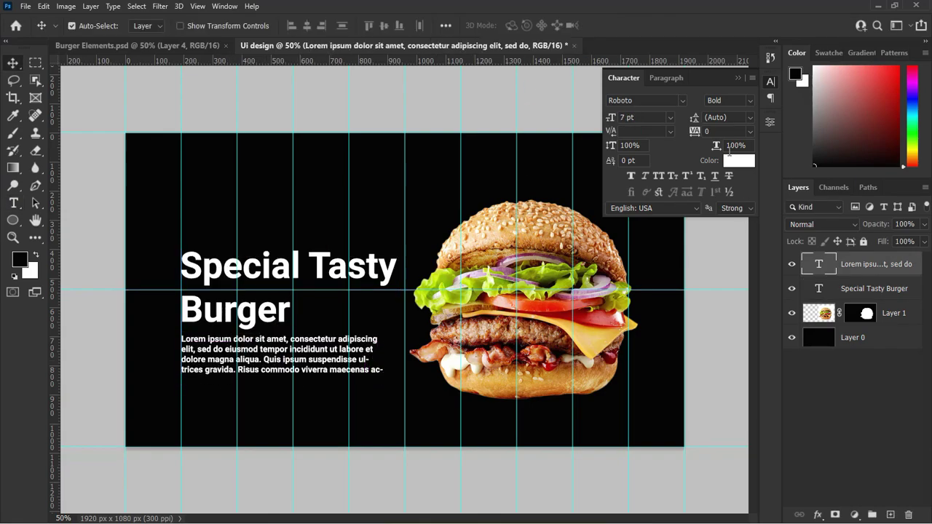
Add the tagline "THE NICER IT FEEL WITY EVERY BITE." just above the heading, aligned to the heading's left guide
left_click(738, 77)
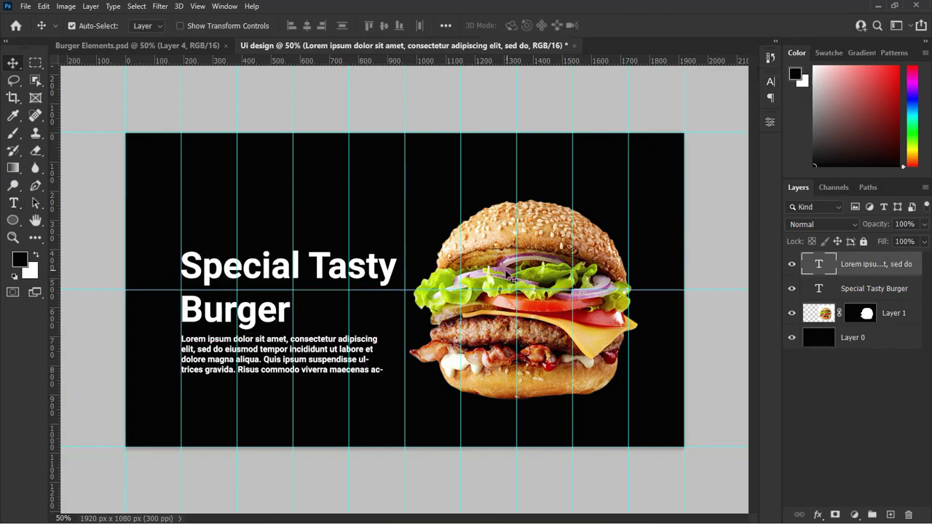
left_click(13, 204)
left_click(193, 214)
type("THE NI")
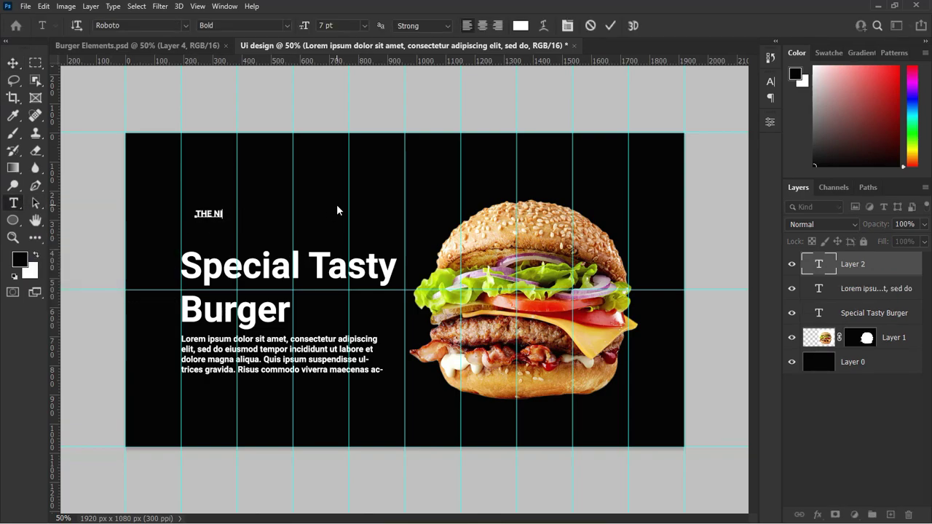
type("CER IT FEEL WITY EVERY BITE.")
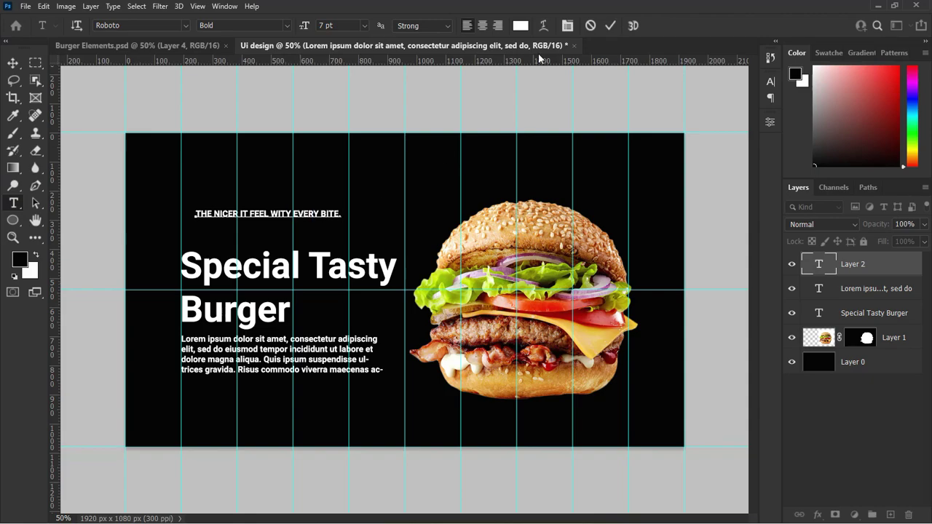
left_click(611, 25)
key("v")
left_click_drag(212, 214, 197, 234)
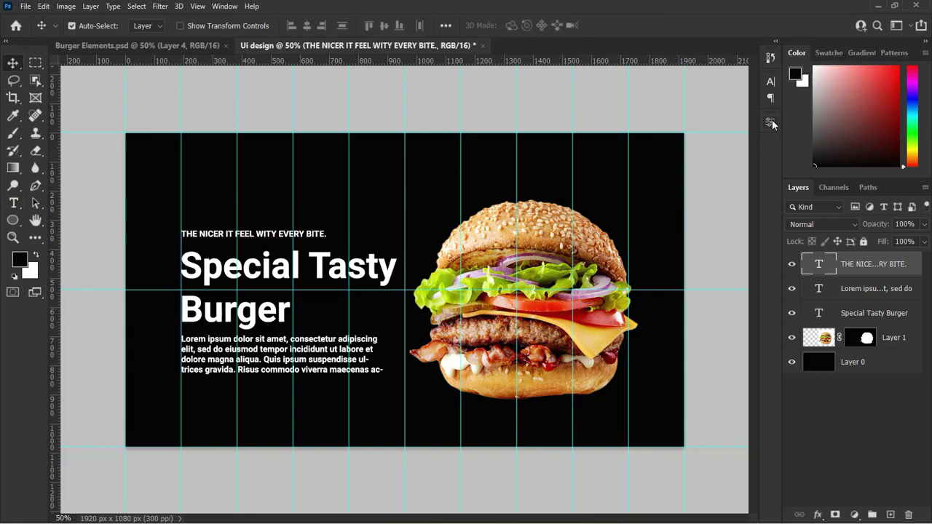
Set the tagline's font size to 9 pt
left_click(771, 81)
left_click(624, 118)
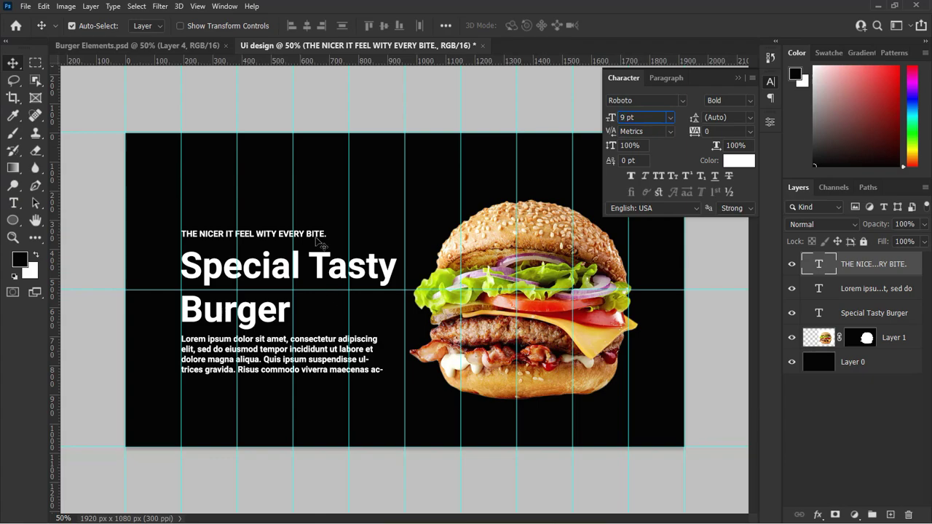
type("9")
key("Return")
Change the Lorem ipsum paragraph's font weight to Regular
left_click(874, 289)
left_click(730, 101)
left_click(721, 157)
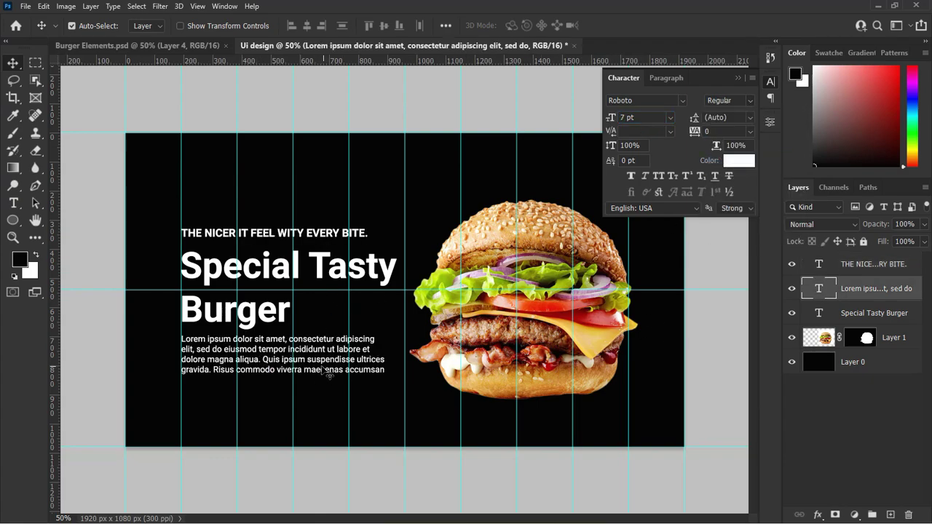
left_click(737, 77)
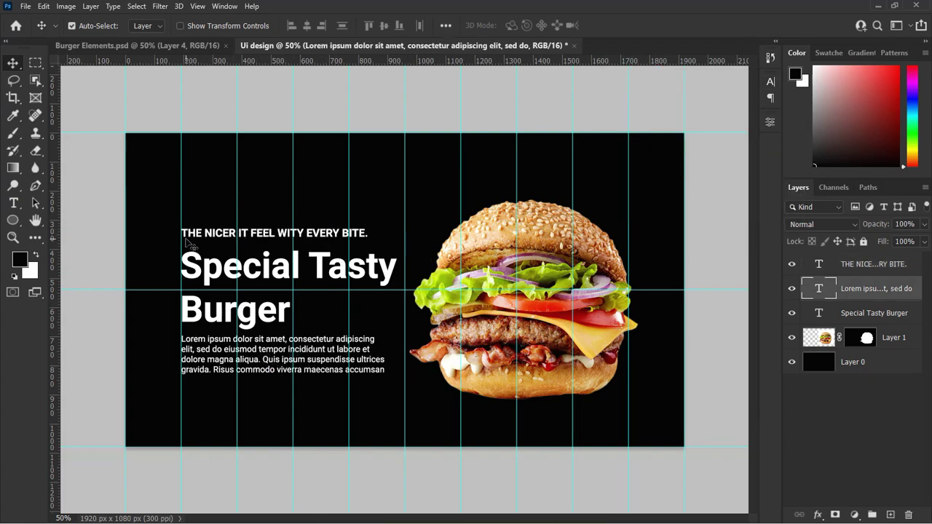
Correct the misspelled word "WITY" in the tagline to "WITH"
double_click(301, 237)
key("BackSpace")
type("H")
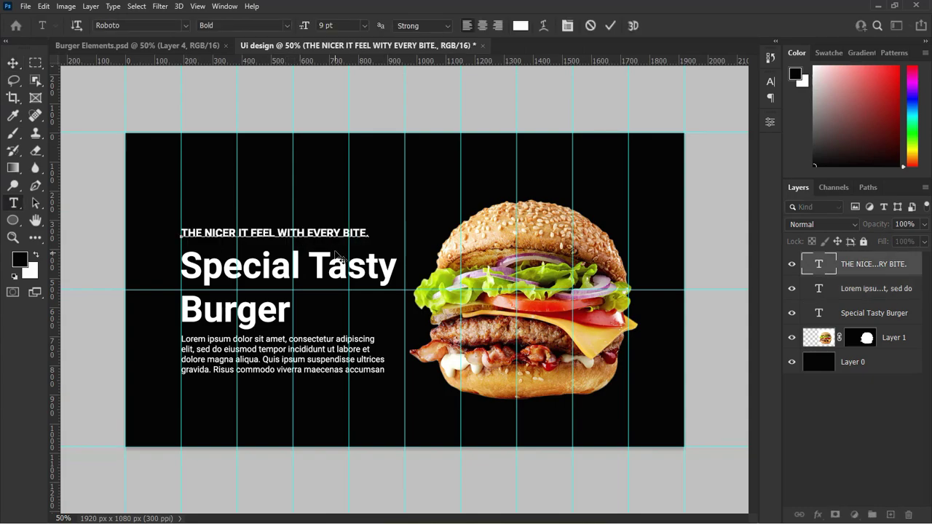
key("ctrl+Return")
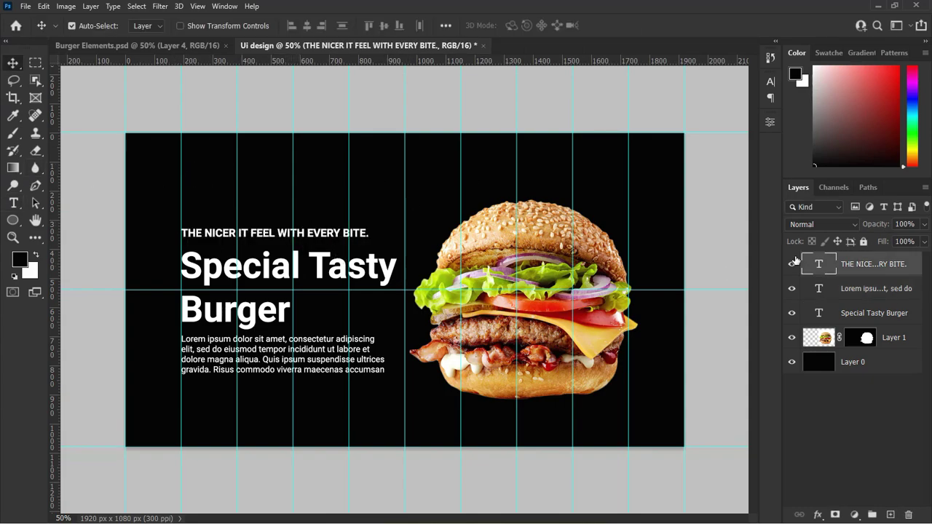
Change the tagline's text color to the yellow-orange f6c244
left_click(771, 81)
left_click(740, 160)
left_click(782, 255)
left_click(729, 112)
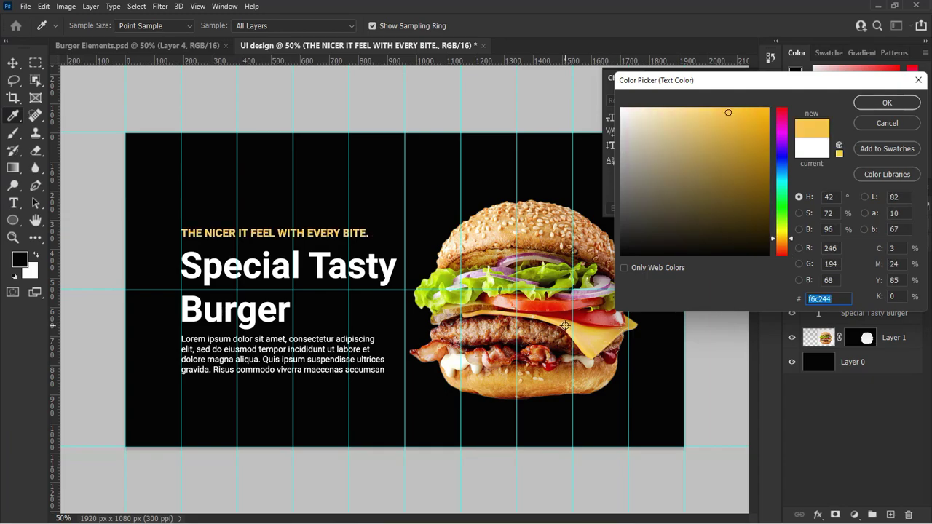
left_click(889, 109)
Add the brand text "ZODU." above the tagline, aligned to the left column guide just under the upper horizontal guide
left_click(13, 204)
left_click(207, 188)
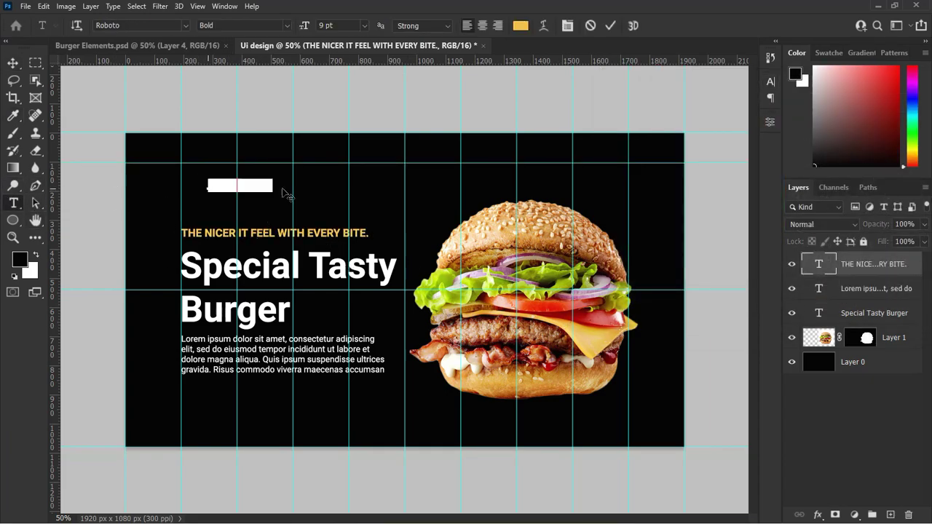
type("ZODU")
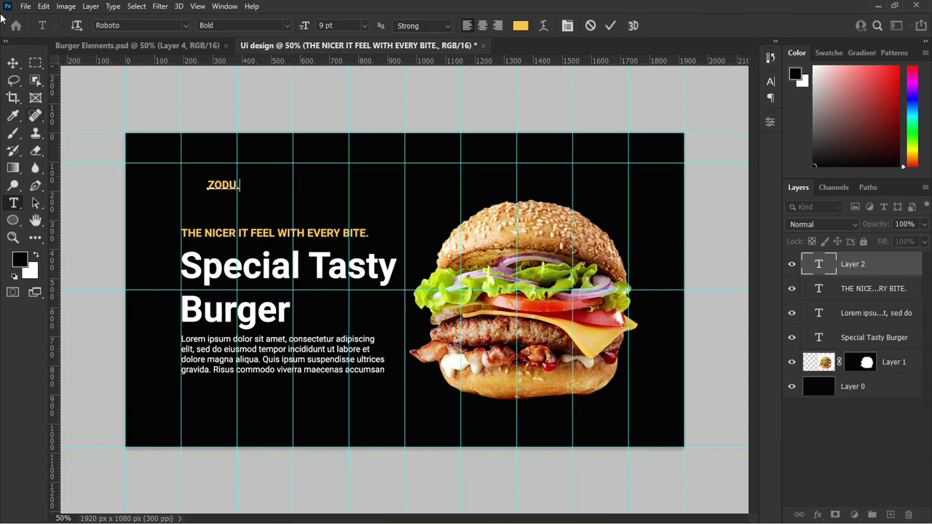
left_click(13, 62)
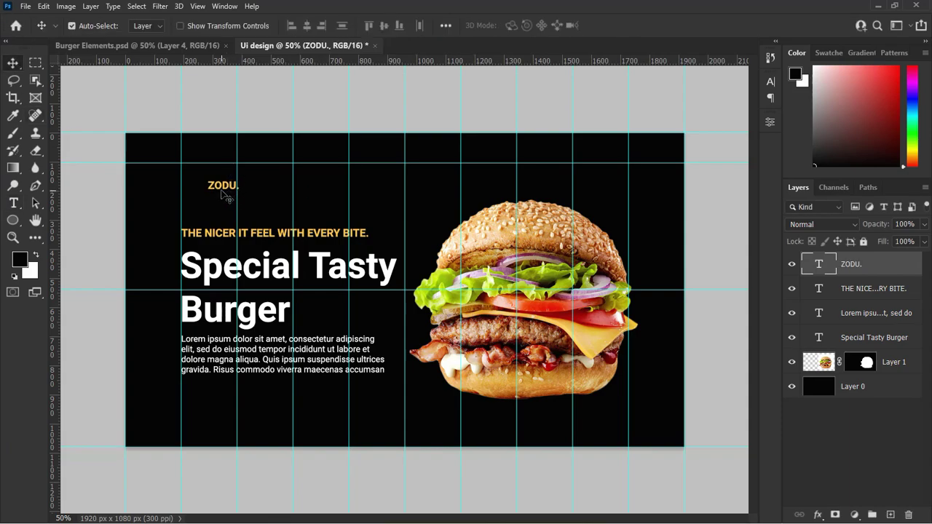
left_click_drag(219, 190, 191, 173)
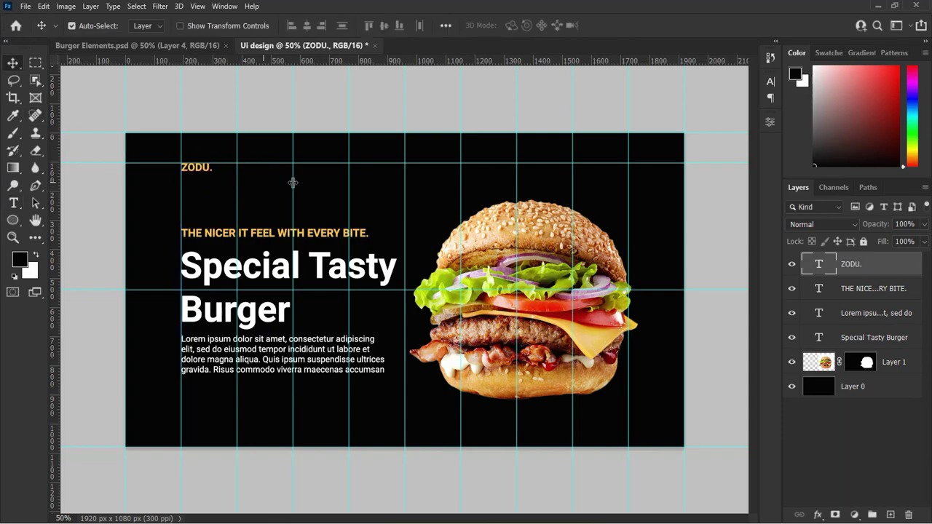
Set the "ZODU." text's font size to 14 pt, keeping it aligned to the left column guide
left_click(770, 81)
type("12")
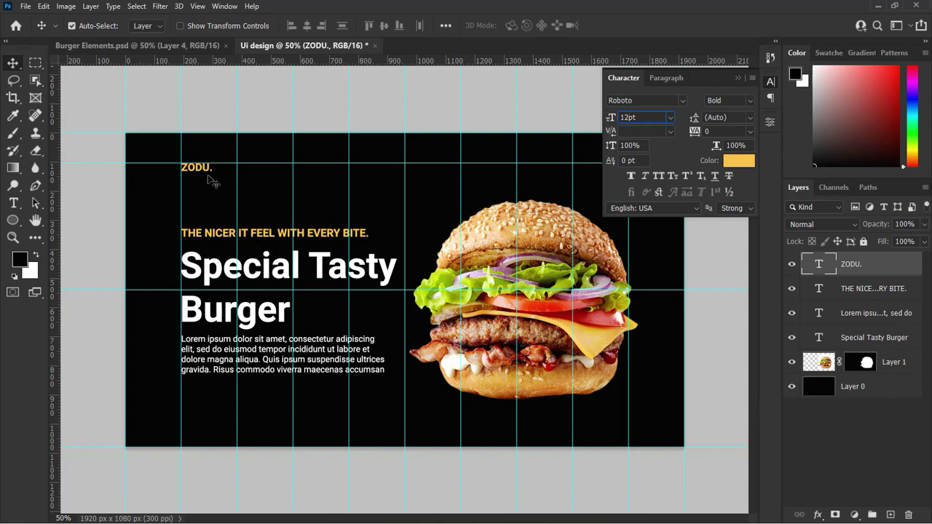
key("Return")
left_click_drag(632, 117, 612, 130)
type("14")
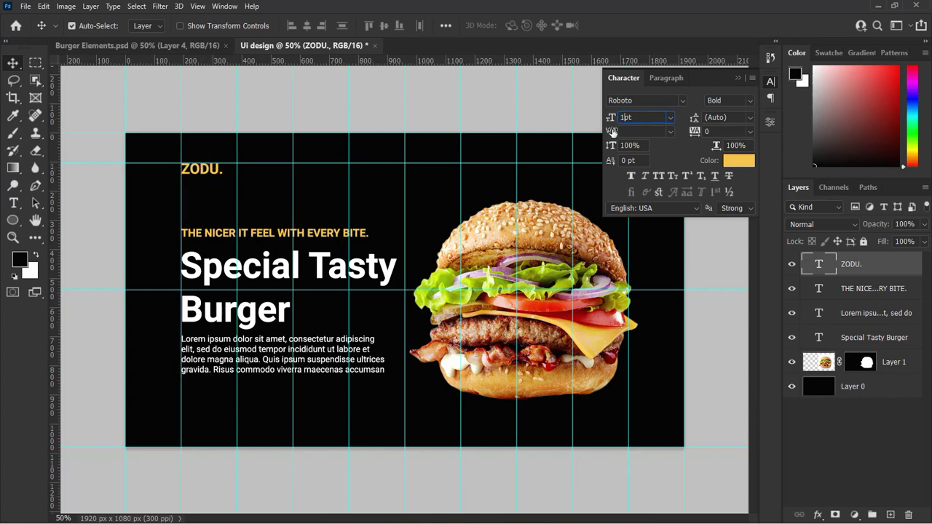
key("Return")
left_click_drag(204, 177, 203, 177)
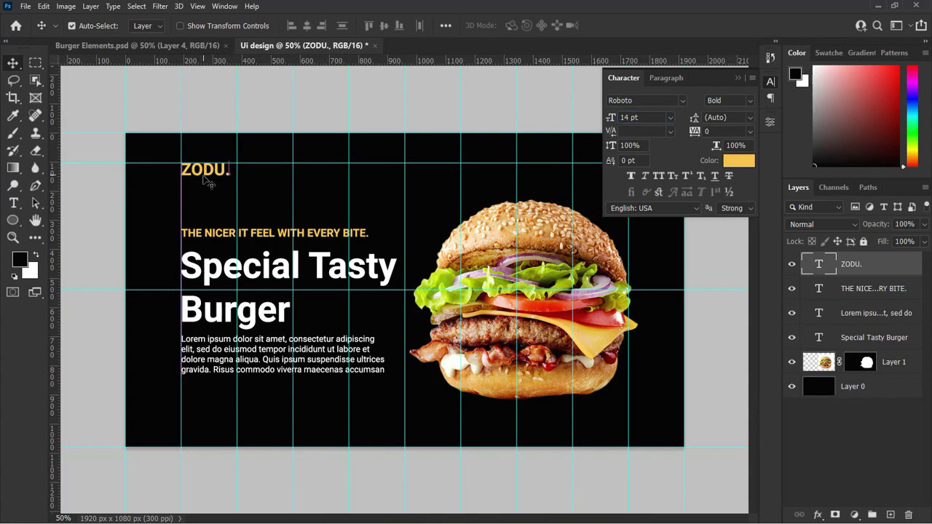
left_click(740, 78)
Add two separate navigation labels, "Burgers" and "Desserts", between the brand text and the burger image
key("t")
left_click(358, 170)
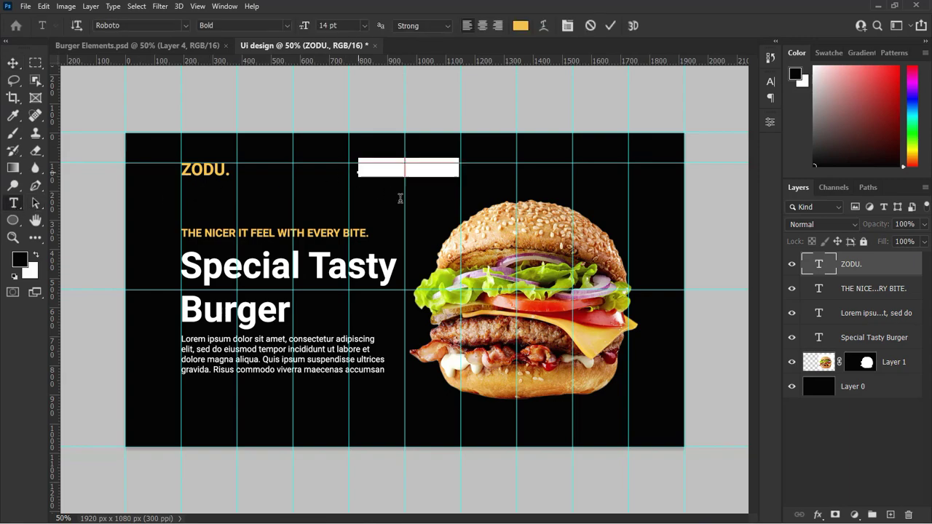
type("Burgers")
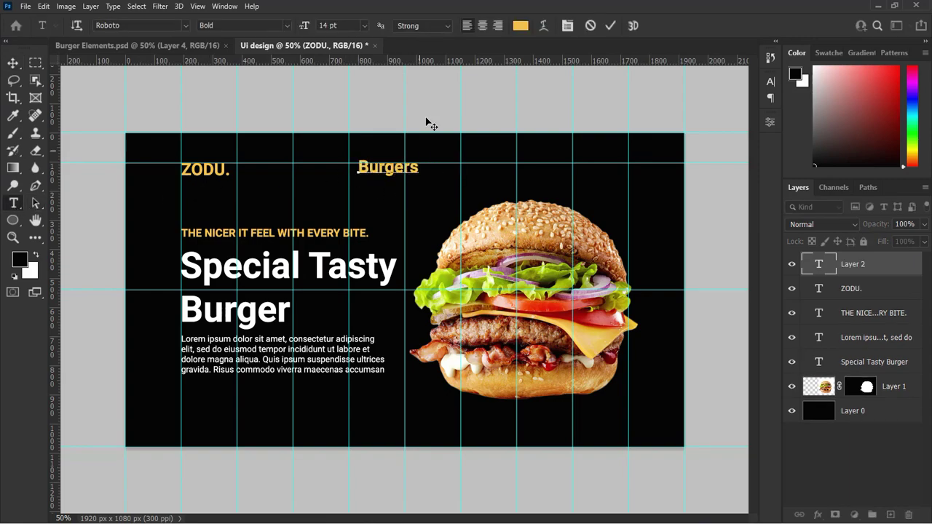
left_click(374, 187)
left_click(356, 200)
type("Desserts")
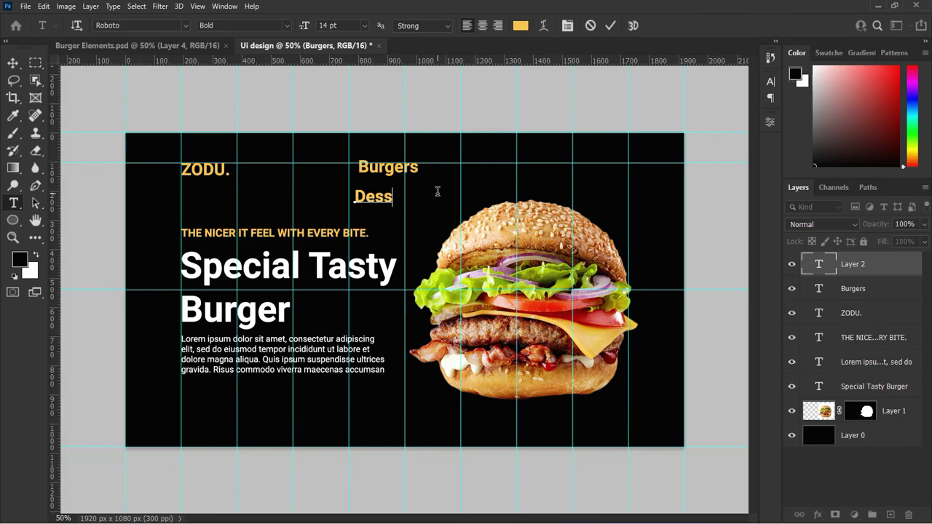
left_click(611, 25)
Add a navigation label reading "Drinks" beside the "Desserts" label
left_click(298, 200)
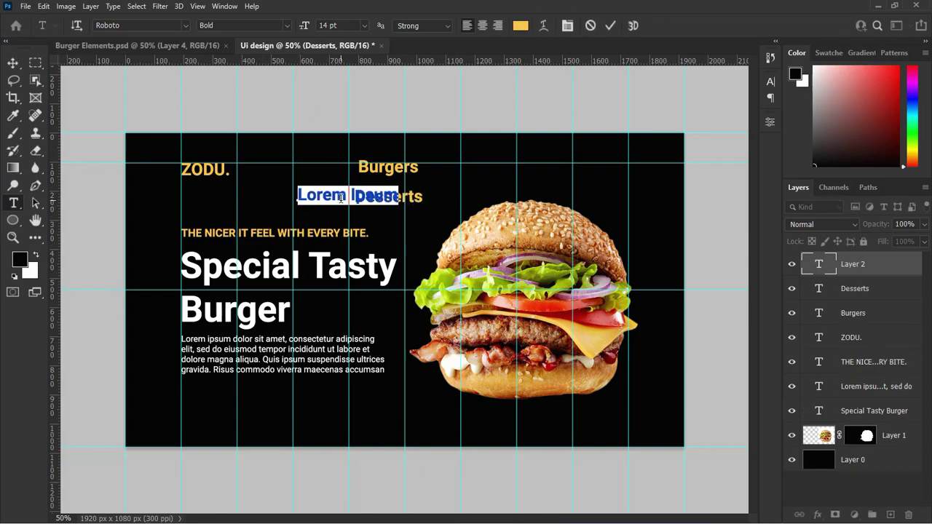
type("drink")
key("BackSpace")
key("BackSpace")
key("BackSpace")
key("BackSpace")
key("BackSpace")
type("Dri")
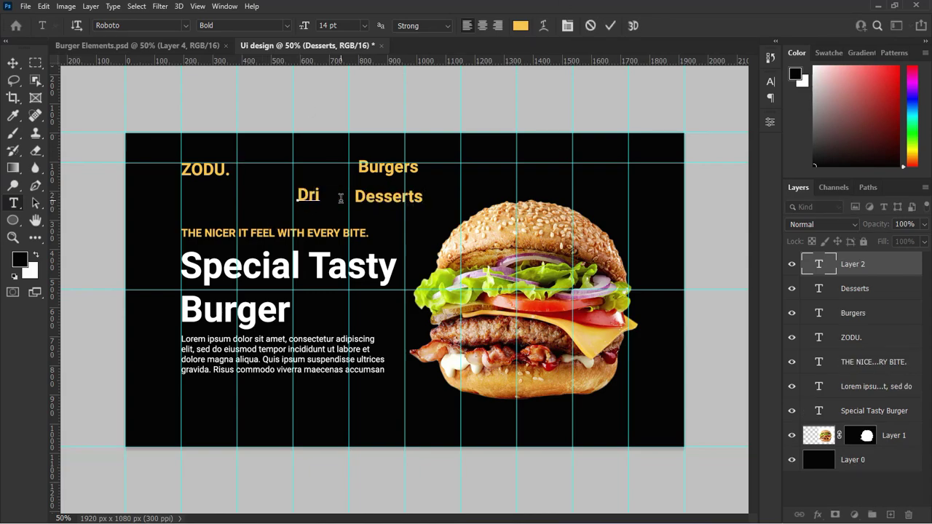
type("nks")
left_click(611, 25)
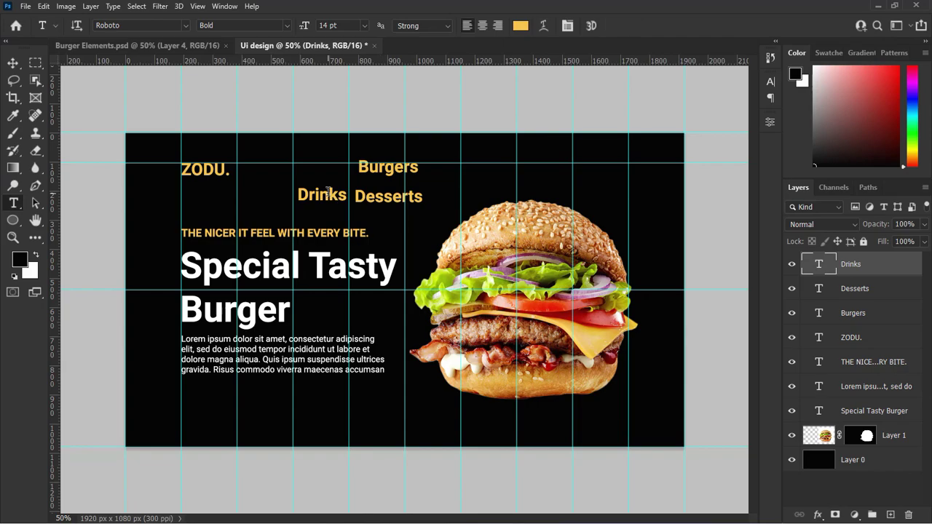
Add a navigation label reading "Order" above the burger image
left_click(479, 177)
type("Orders")
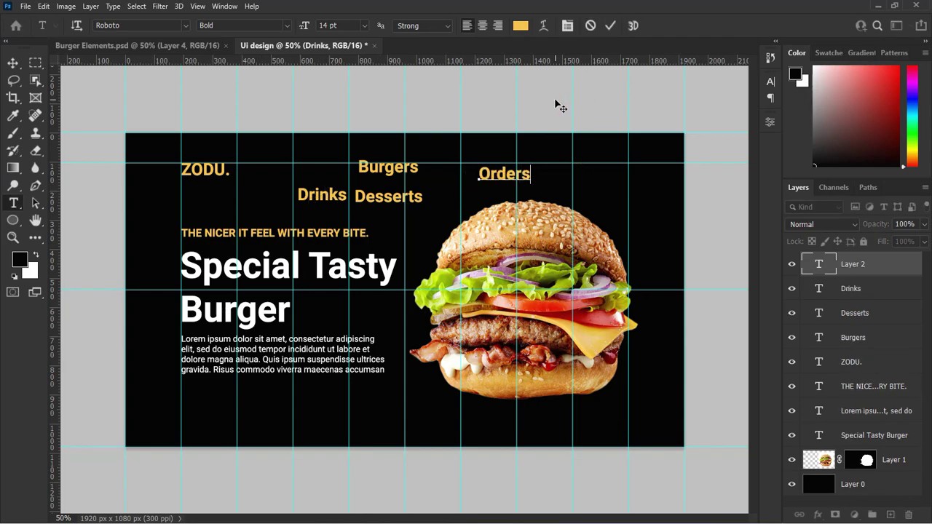
left_click(610, 25)
key("v")
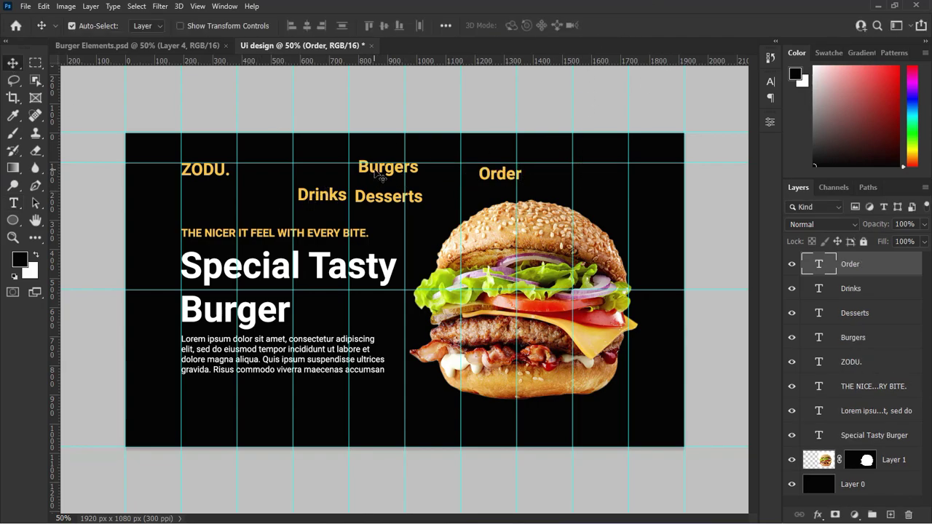
Spread "Burgers", "Desserts" and "Order" roughly along the brand text's row, with "Burgers" at the fourth inner column guide
left_click_drag(377, 172, 362, 173)
left_click_drag(501, 174, 558, 170)
left_click_drag(391, 199, 504, 178)
Set the "Burgers" label's font size to 7 pt and realign it to its column guide
left_click(392, 173)
left_click(770, 83)
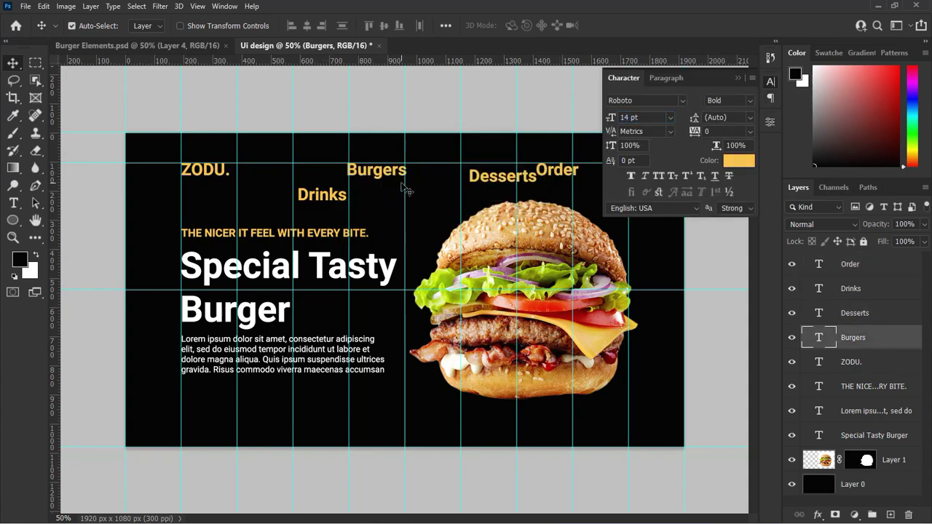
left_click(628, 118)
type("7")
key("Return")
left_click_drag(361, 173, 364, 175)
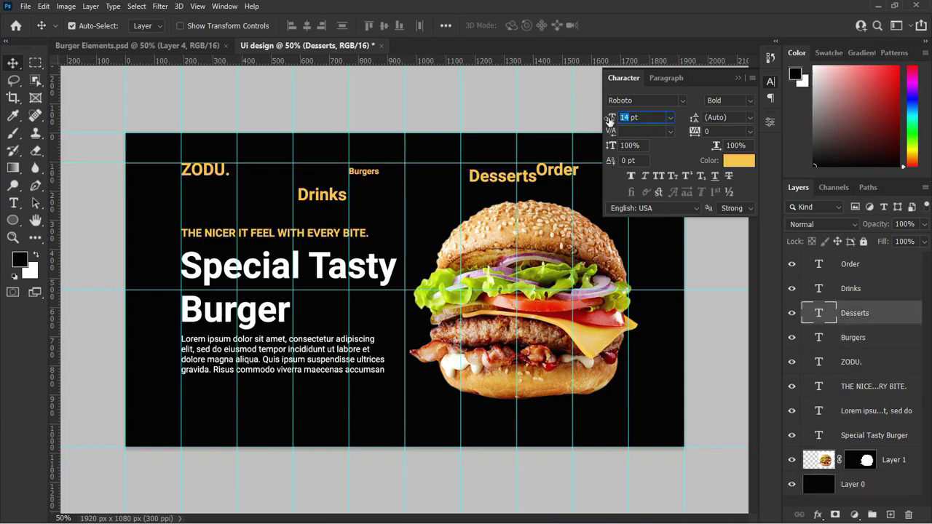
Set the "Desserts" label's font size to 7 pt and move it to the column guide following "Burgers"
type("7")
key("Return")
left_click_drag(452, 175, 432, 176)
Set "Drinks" to 7 pt, place it at the guide after "Desserts", and raise "Burgers" to the same row
left_click(558, 175)
left_click(322, 195)
double_click(627, 118)
type("7")
left_click(336, 198)
left_click(311, 201)
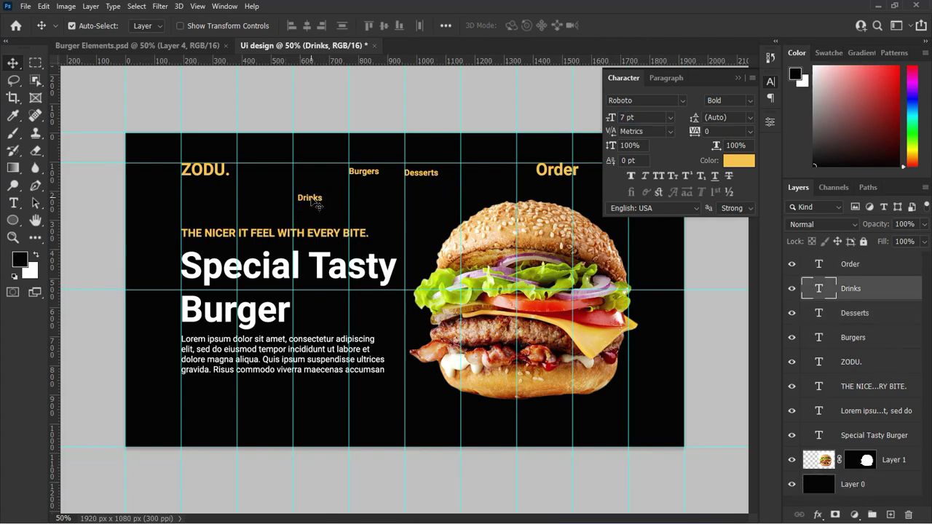
left_click_drag(313, 204, 427, 170)
left_click_drag(358, 176, 359, 171)
Set the "Order" label's font size to 7 pt and place it after "Drinks" on the navigation row
left_click(555, 175)
left_click(609, 119)
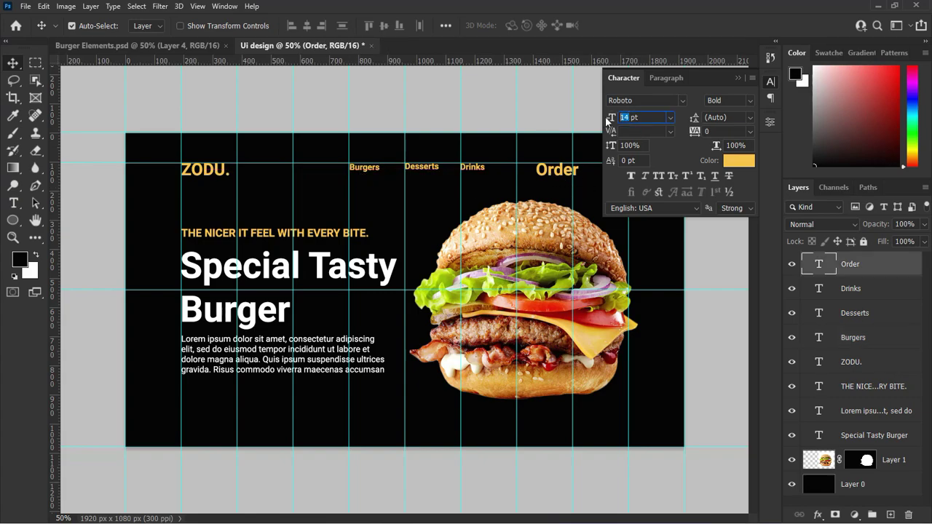
type("7")
key("Return")
left_click_drag(548, 167, 519, 167)
left_click(770, 82)
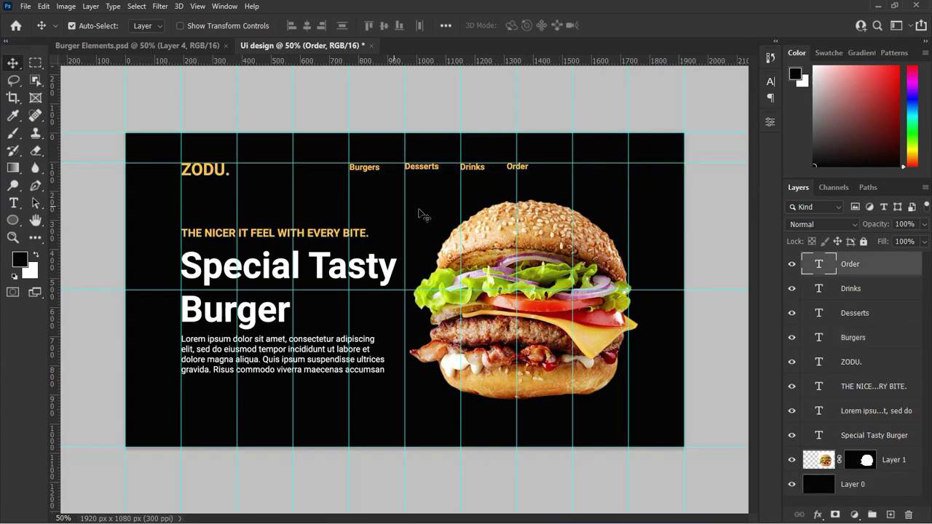
Change the "Desserts" label to Regular weight with white text
left_click(370, 169)
left_click(427, 169)
left_click(770, 82)
left_click(721, 100)
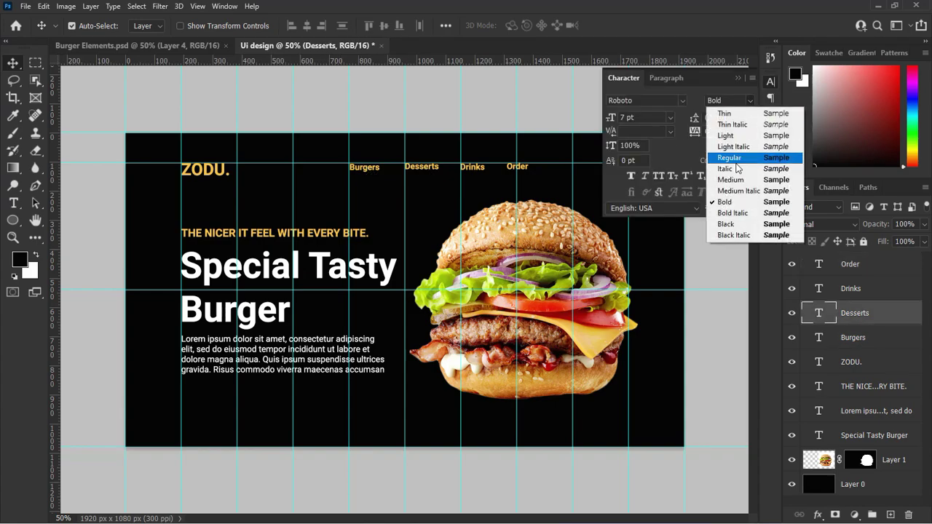
left_click(728, 154)
left_click(739, 160)
left_click(621, 127)
left_click(886, 108)
Make the "Drinks" label white and set its font weight to Regular
left_click(475, 170)
left_click(739, 161)
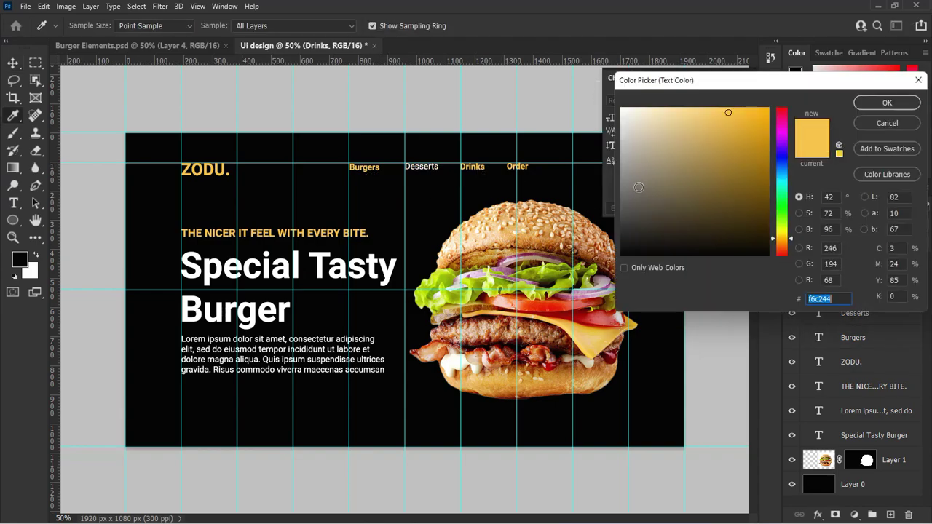
left_click(621, 109)
left_click(886, 104)
left_click(749, 101)
left_click(731, 157)
Recolor the "Order" label white and change its font weight to Regular
left_click(517, 167)
left_click(739, 160)
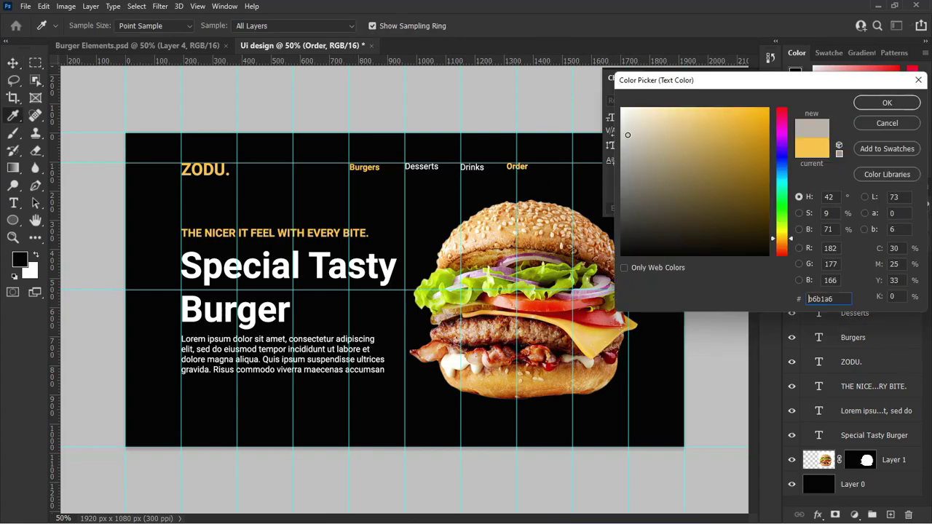
left_click(625, 78)
left_click(886, 103)
left_click(749, 101)
left_click(731, 156)
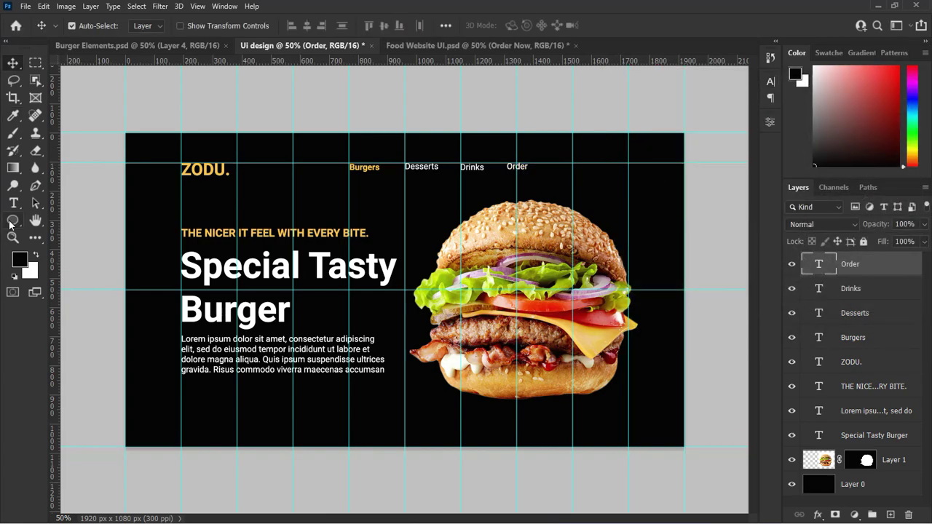
Create a 152 × 55 px rectangle with 10 px corner radii below the description and fill it with white
left_click(12, 220)
left_click(52, 220)
left_click(252, 405)
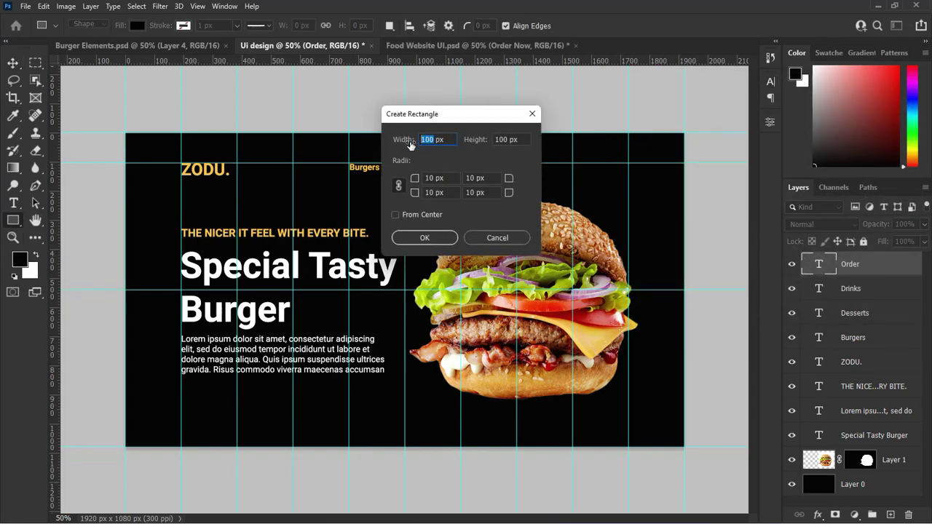
type("1")
type("52")
type("55")
left_click(425, 238)
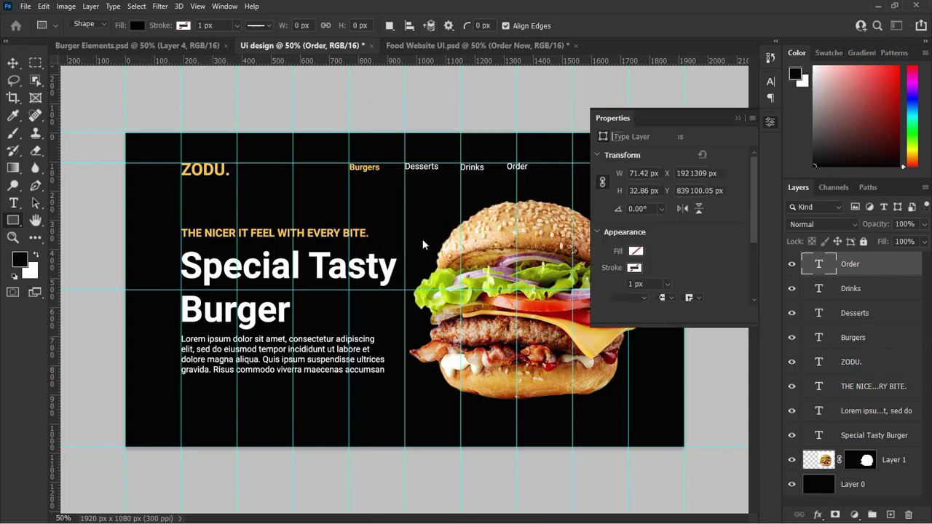
left_click(638, 250)
left_click(604, 318)
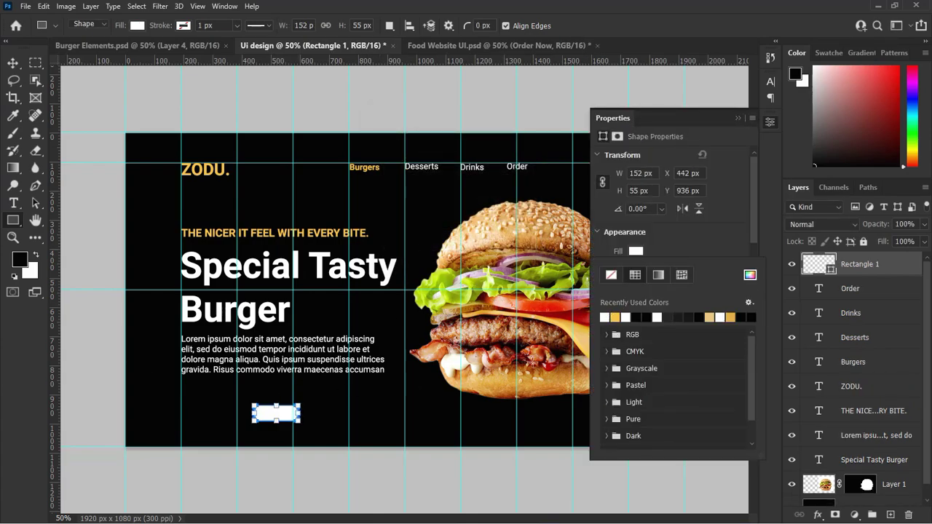
Align the white rectangle with the description's left edge just below the paragraph and set its height to 62 px
left_click(12, 63)
left_click_drag(277, 418, 205, 402)
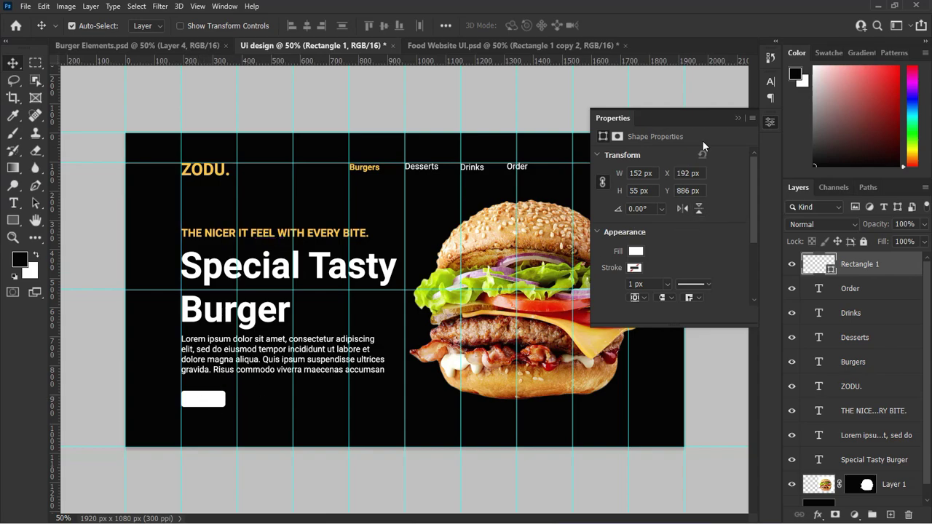
left_click(604, 183)
left_click(633, 191)
type("62")
key("Return")
left_click(736, 118)
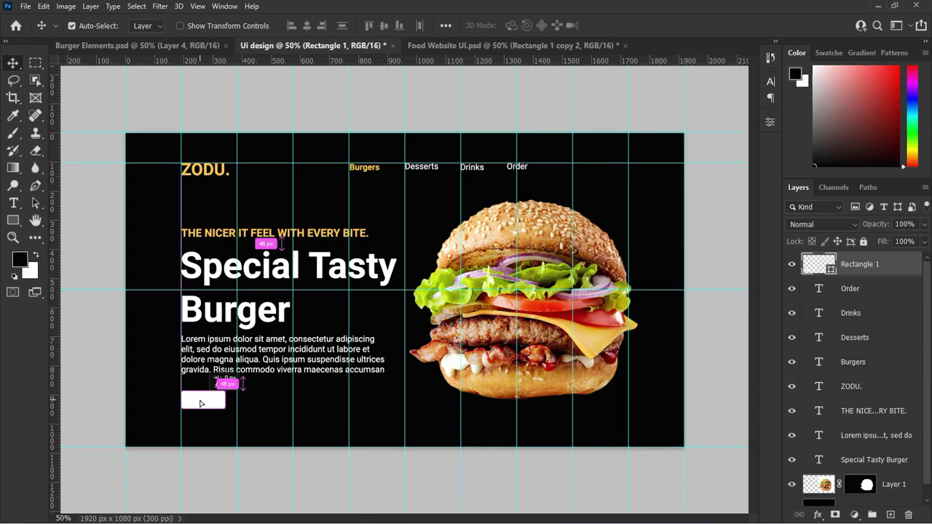
Add an "order now" text label and place it on the white rectangle below the description
key("t")
left_click(306, 407)
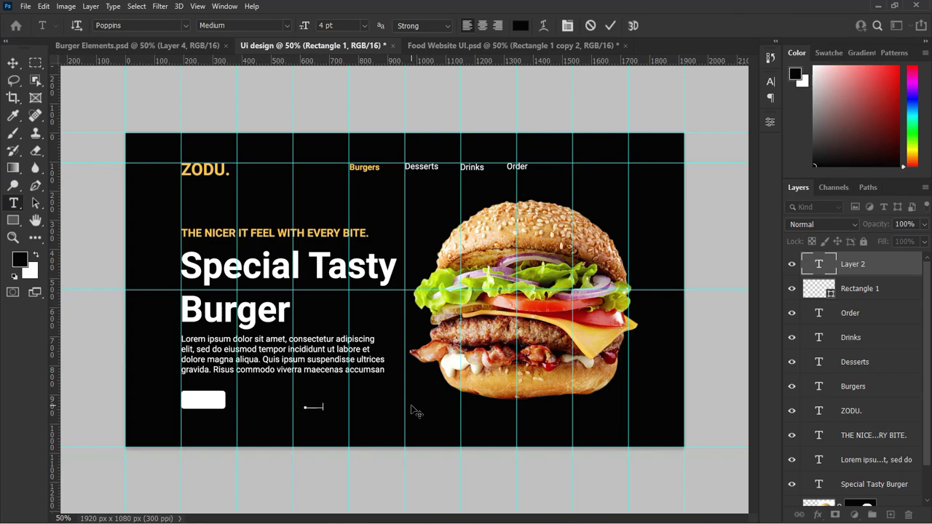
left_click(705, 388)
left_click(771, 81)
left_click(733, 161)
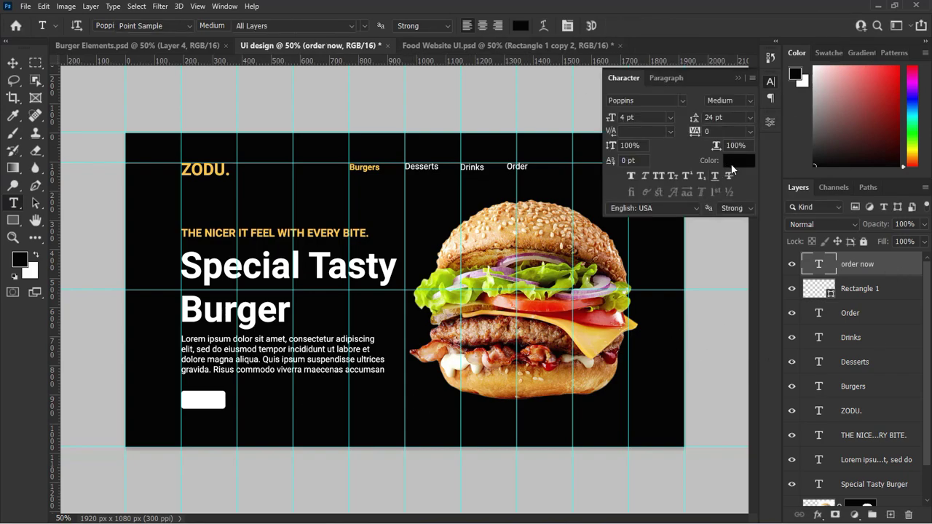
left_click(621, 109)
left_click(887, 103)
left_click(13, 63)
left_click_drag(316, 408, 199, 403)
Set the "order now" label's color to 000000 and its font to Roboto Regular at 5 pt
left_click(731, 160)
type("000000")
left_click(887, 102)
left_click(672, 100)
type("rob")
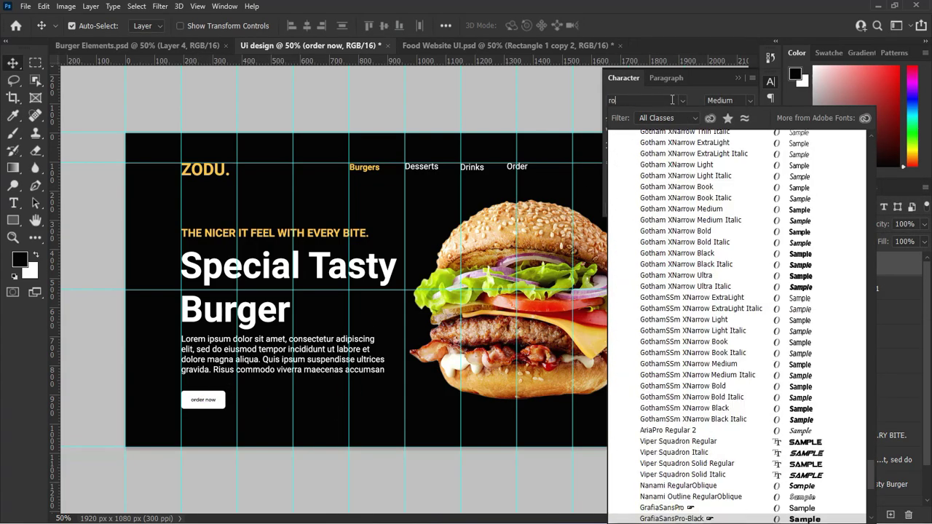
left_click(665, 184)
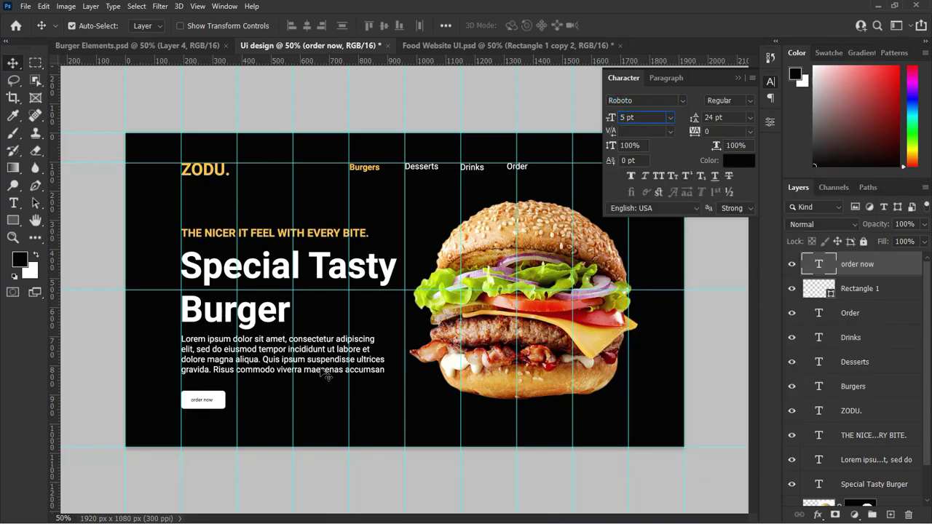
Duplicate the "order now" label beside the white button and recolor the copy white
left_click(206, 402)
left_click_drag(205, 401, 266, 401)
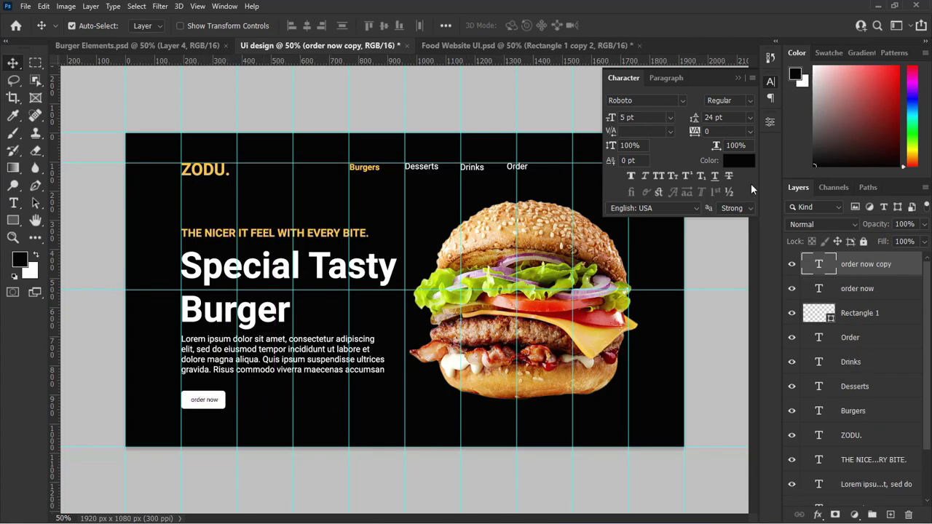
left_click(737, 161)
left_click(641, 93)
left_click(893, 110)
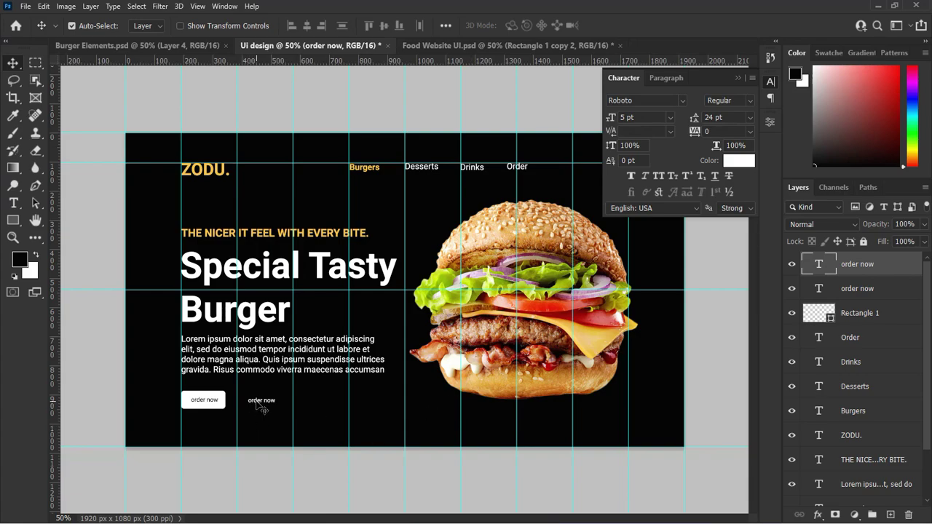
Replace the text of the white "order now" copy with "Go to menu"
left_click_drag(260, 408, 259, 407)
key("Return")
key("BackSpace")
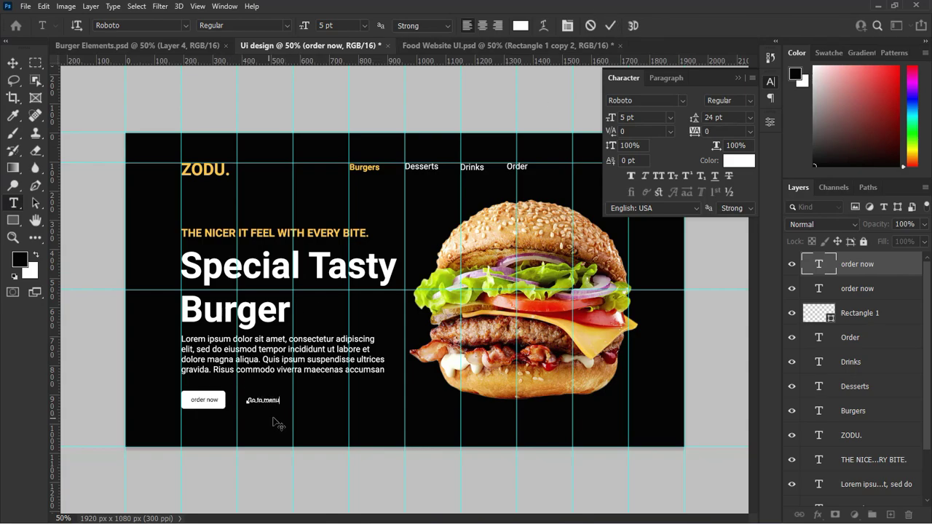
left_click(612, 25)
key("v")
left_click(302, 289)
left_click(738, 78)
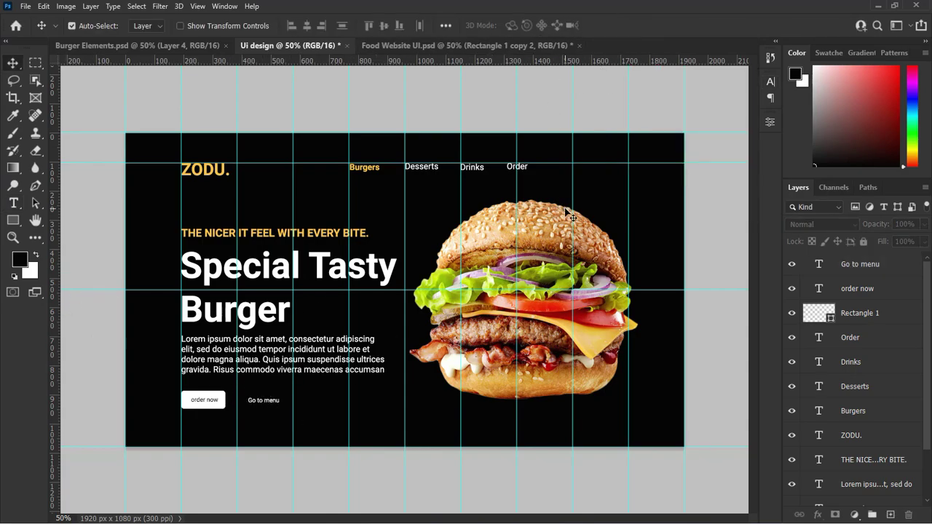
Shift the Burgers, Desserts, Drinks and Order navigation labels slightly left and space them out evenly
left_click_drag(373, 171, 357, 172)
left_click_drag(431, 176, 415, 176)
left_click_drag(474, 170, 459, 169)
left_click_drag(523, 169, 507, 168)
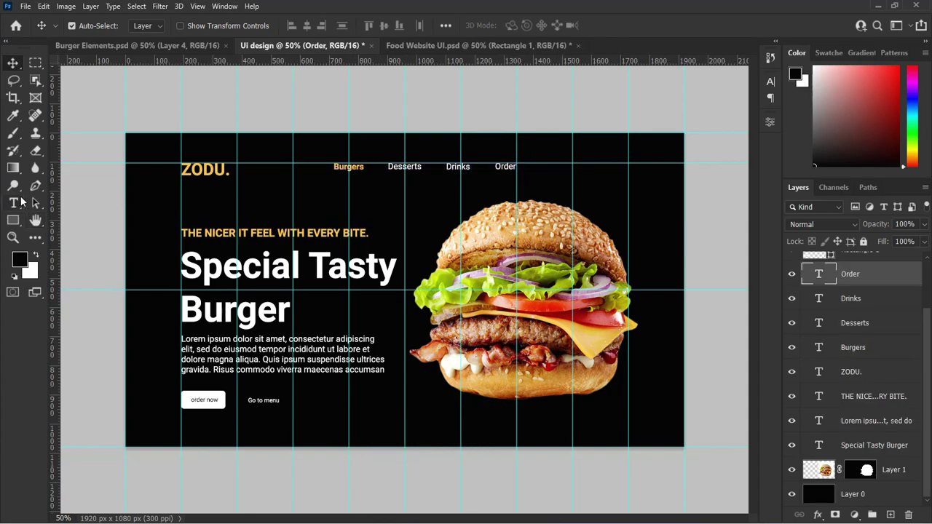
Create a 141 × 55 px rectangle with 10 px corner radii near the canvas bottom and fill it with white
left_click(13, 220)
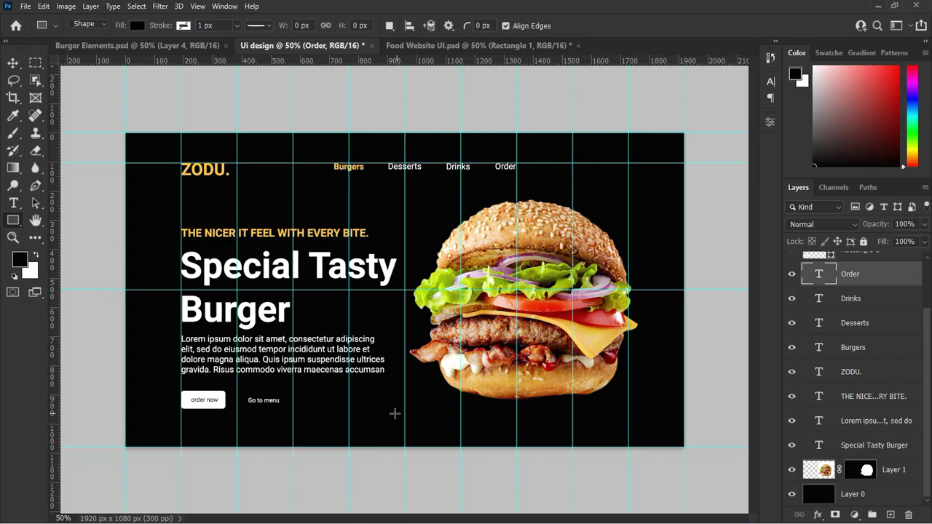
left_click(381, 407)
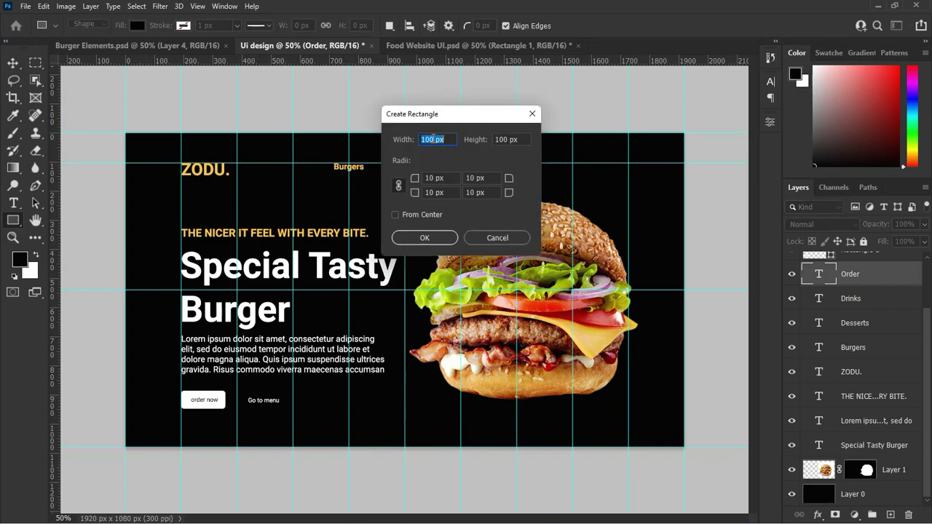
left_click_drag(433, 139, 420, 139)
type("14")
type("55")
left_click(427, 238)
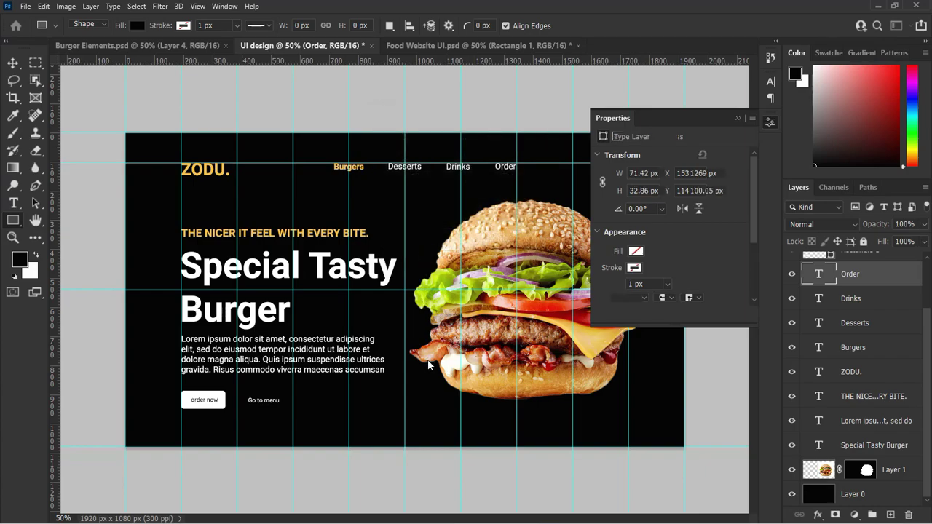
left_click(635, 252)
left_click(605, 317)
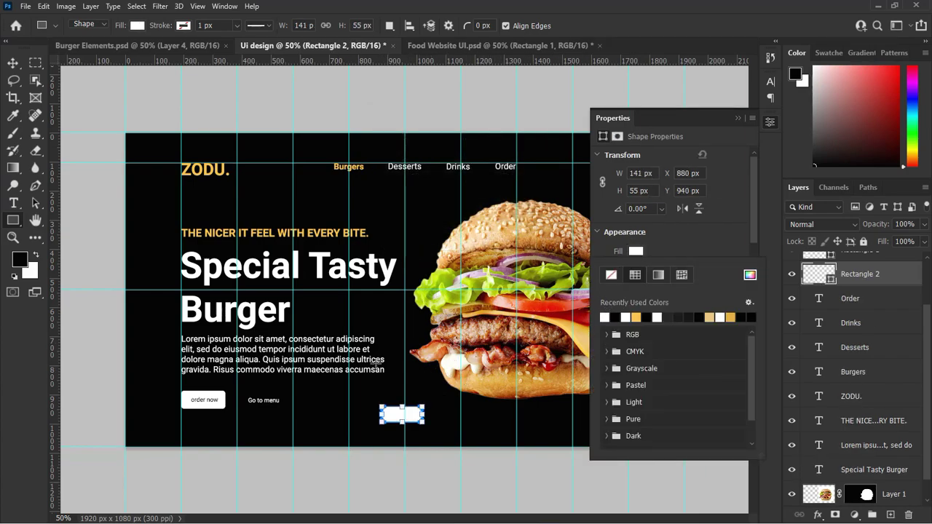
Move the new white rectangle to the right end of the navigation row and line the navigation labels up with it
left_click(12, 62)
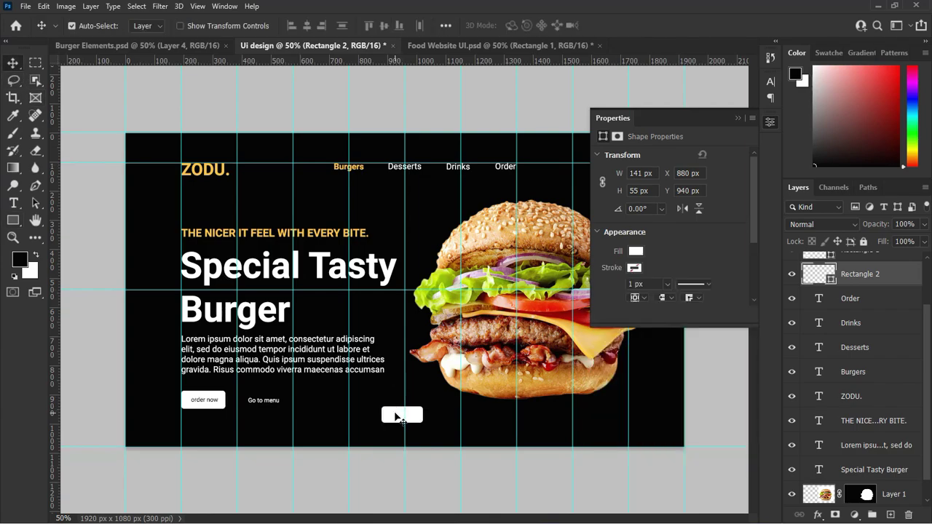
left_click_drag(395, 417, 603, 172)
left_click(738, 118)
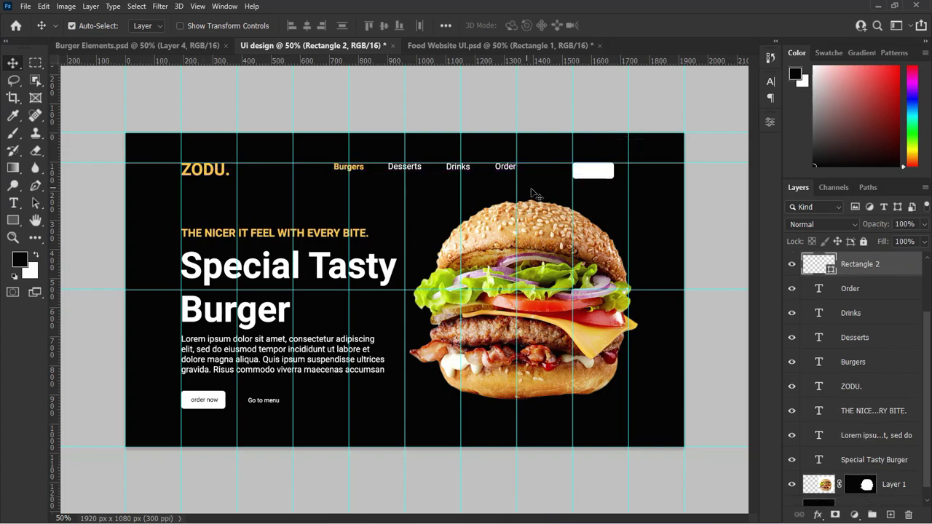
left_click_drag(341, 174, 341, 177)
left_click_drag(405, 174, 405, 177)
left_click_drag(450, 170, 499, 171)
Bring the person icon from Burger Elements.psd into the Ui design document and scale it to about 4.87%
left_click(214, 45)
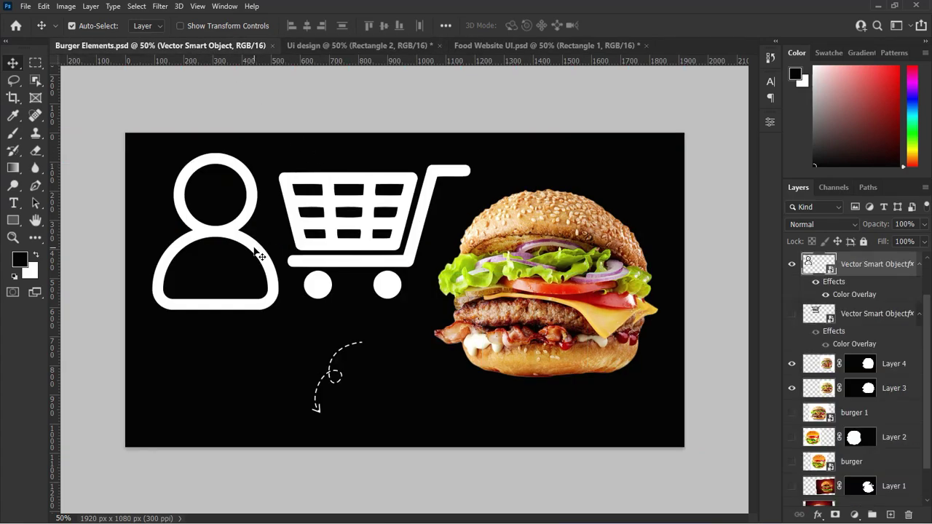
left_click_drag(254, 250, 413, 291)
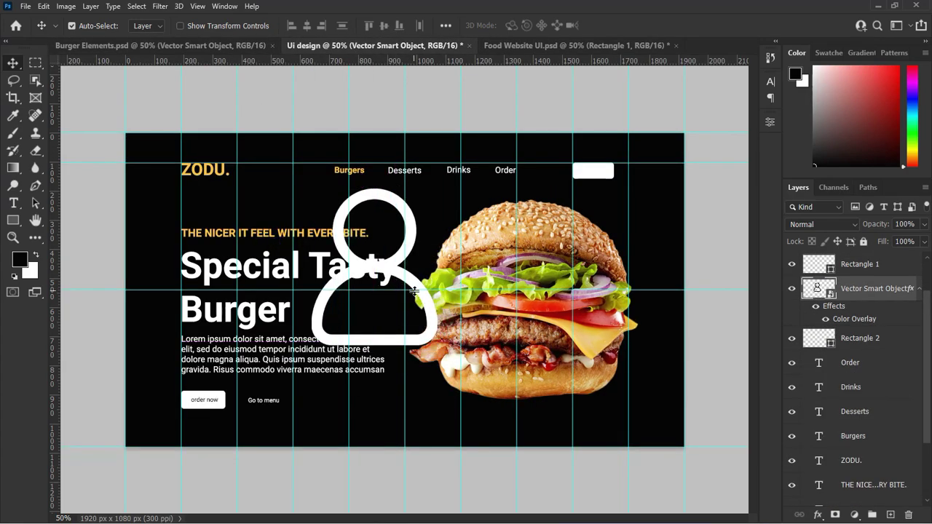
key("ctrl+t")
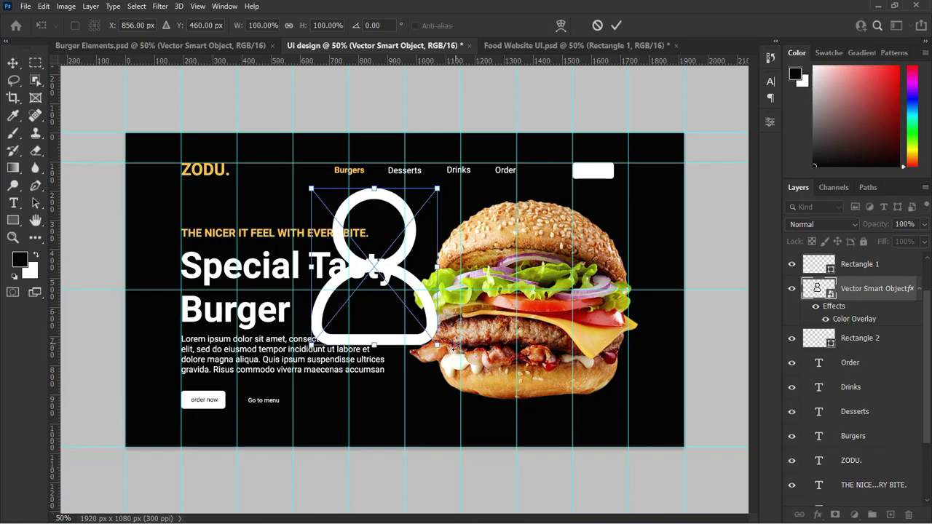
left_click_drag(439, 344, 319, 197)
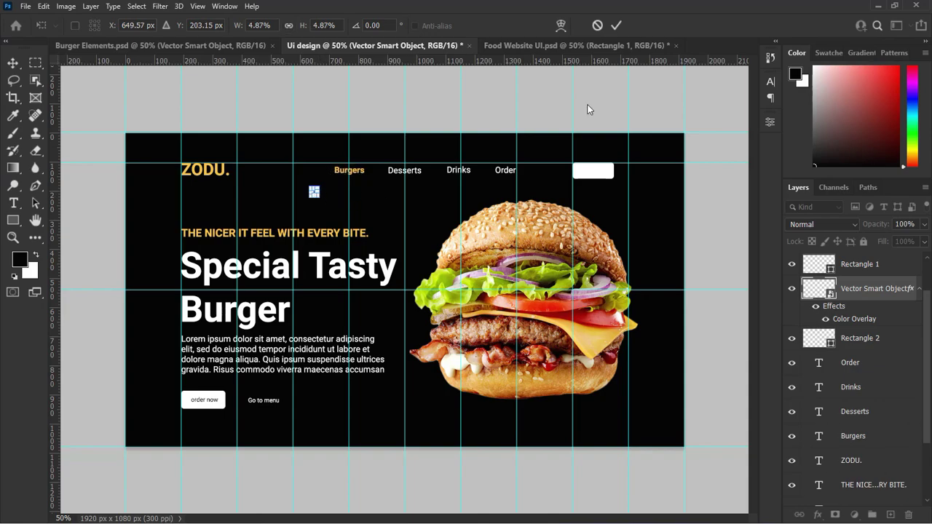
left_click(617, 26)
left_click(317, 202)
left_click(315, 194)
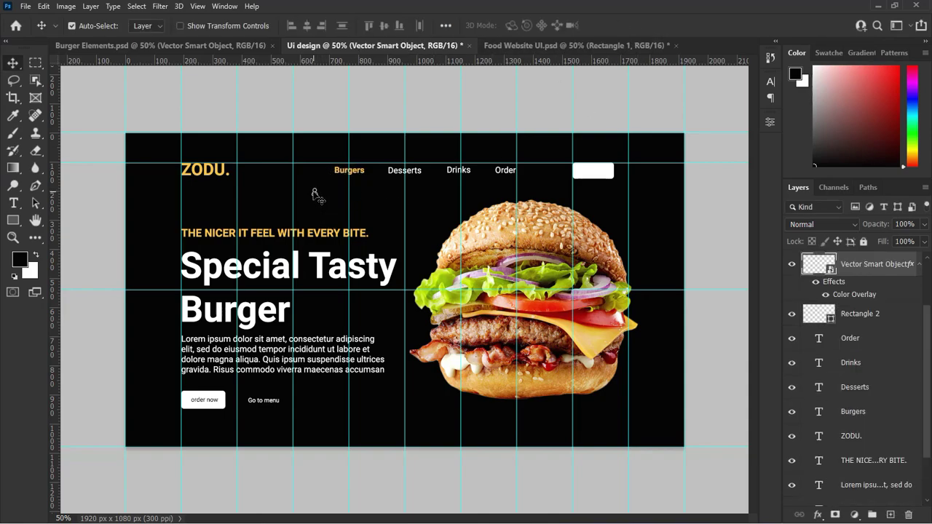
Place the person icon on the navigation row's white rectangle and set its Color Overlay to 000000
left_click_drag(315, 193, 582, 173)
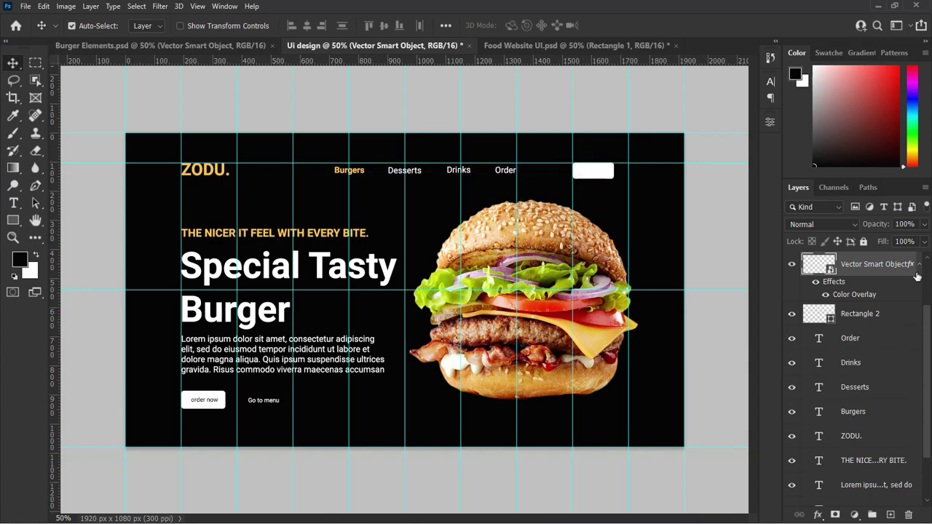
left_click(819, 516)
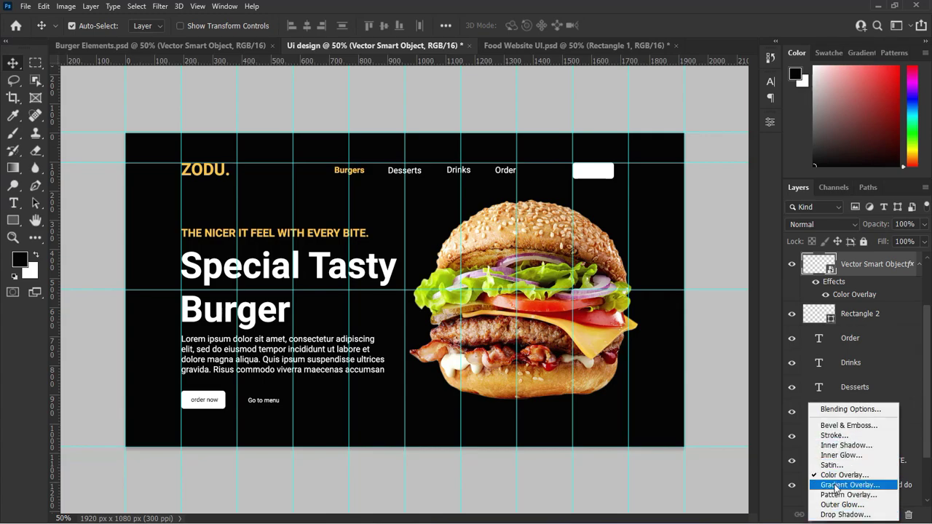
left_click(843, 477)
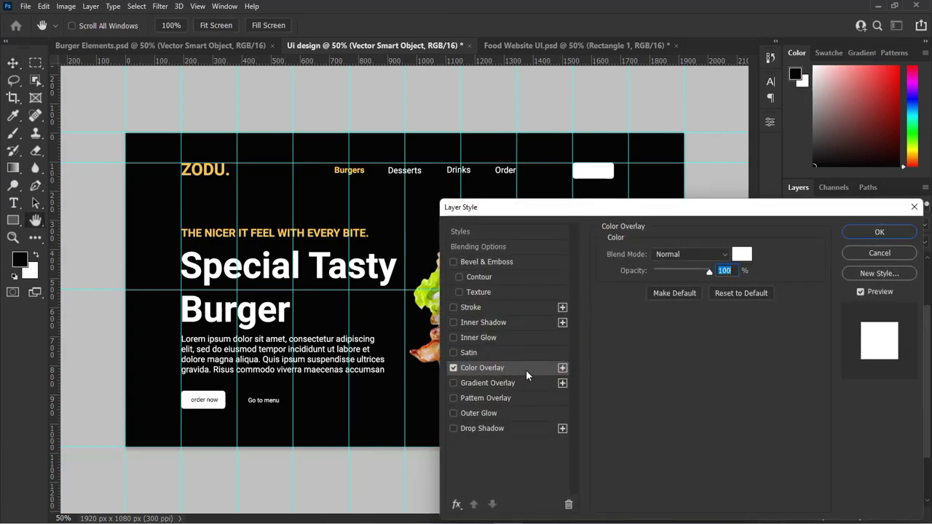
left_click(740, 254)
type("000000")
left_click(889, 104)
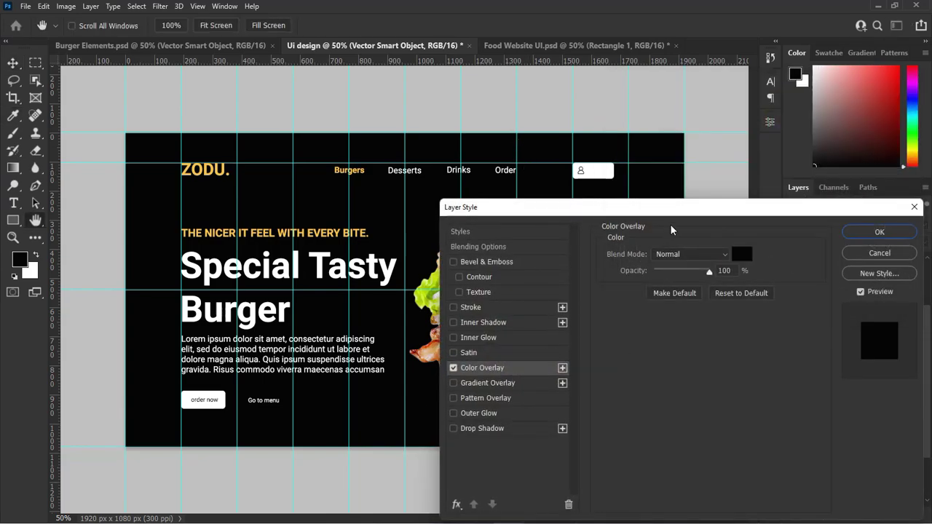
left_click(878, 231)
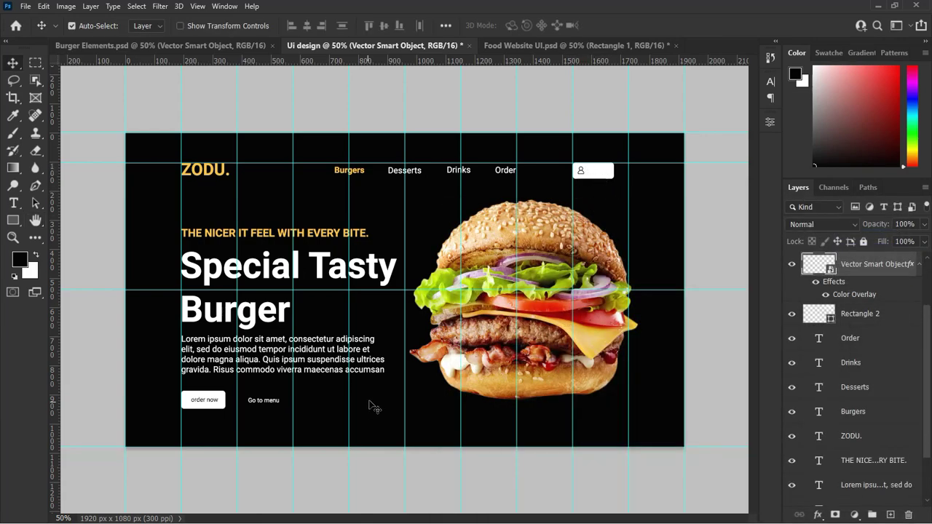
Add a "sign in" text label in the empty area below the burger
left_click(13, 203)
left_click(380, 421)
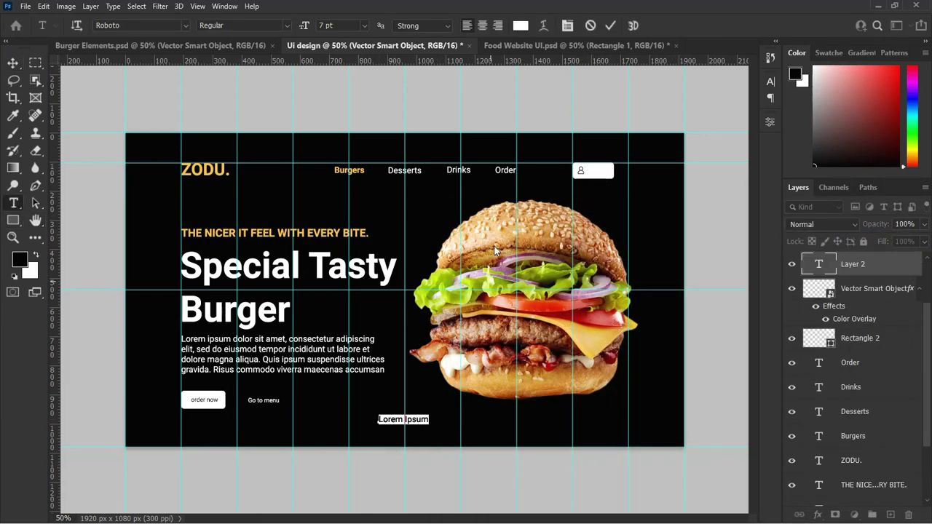
key("BackSpace")
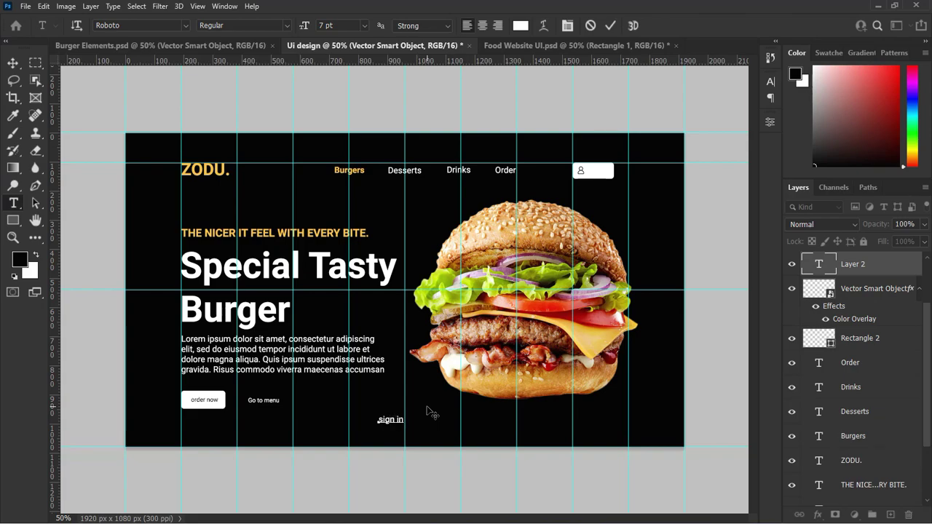
left_click(13, 64)
left_click_drag(393, 422, 385, 422)
Set the "sign in" label's size to 5 pt and move it beside the person icon on the white rectangle
left_click(770, 82)
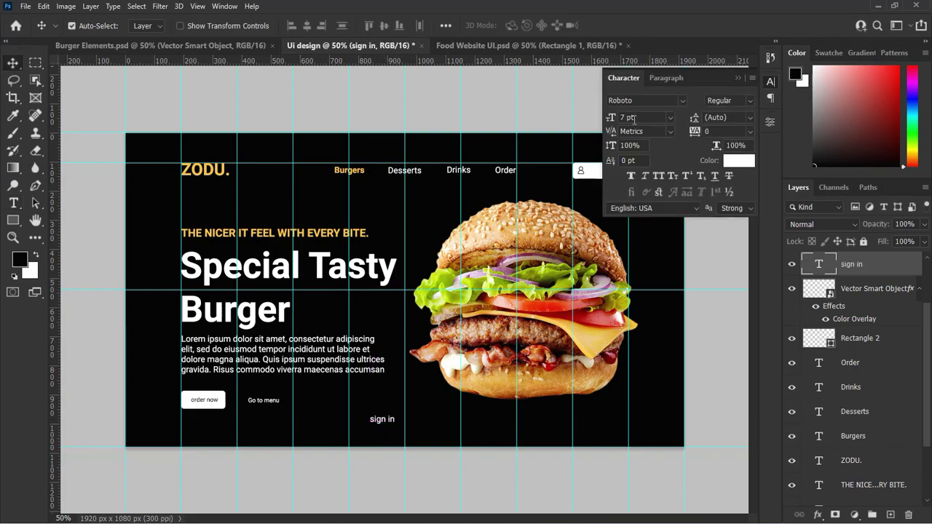
type("5")
key("Return")
left_click(739, 78)
left_click_drag(379, 421, 601, 174)
Recolor the "sign in" label black and fine-tune its position next to the person icon
left_click(770, 86)
left_click(739, 160)
key("Return")
left_click(739, 78)
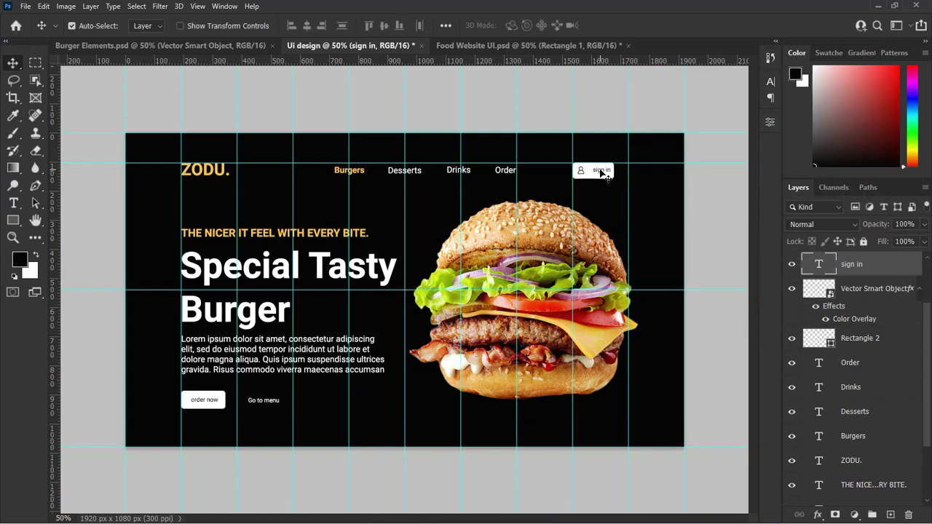
left_click_drag(602, 173, 602, 175)
Create a 55 × 55 px rectangle with 10 px corner radii below the burger
left_click(13, 220)
left_click(437, 429)
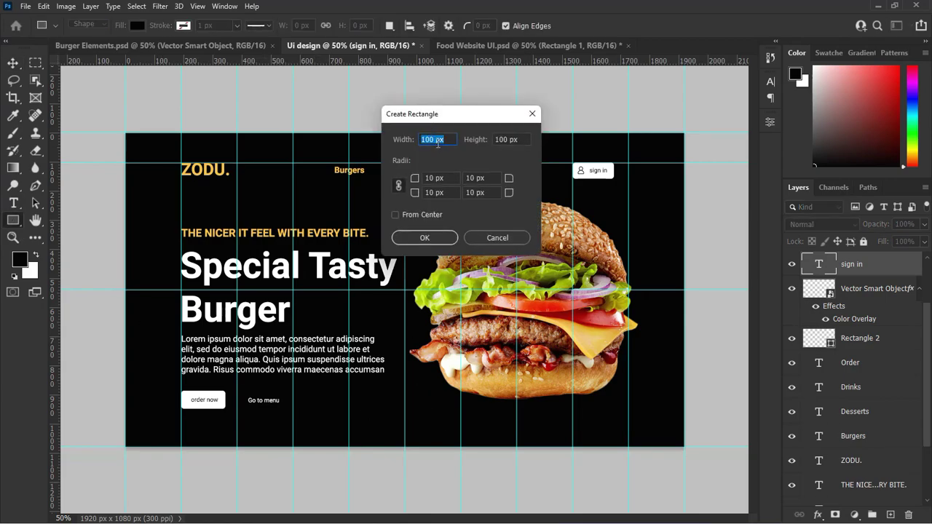
type("55")
key("Tab")
type("55")
left_click(425, 238)
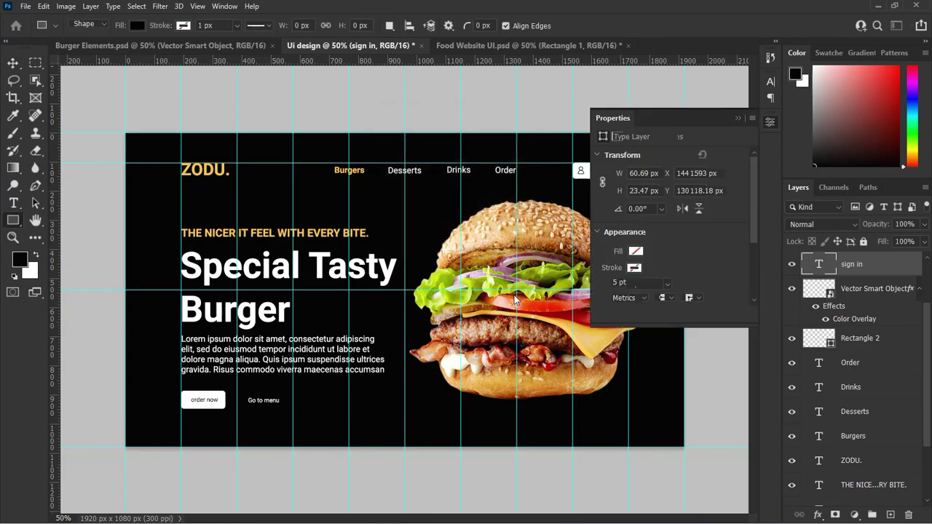
Fill the small square with the logo's yellow-orange and place it beside the sign-in button on the navigation row
left_click(771, 122)
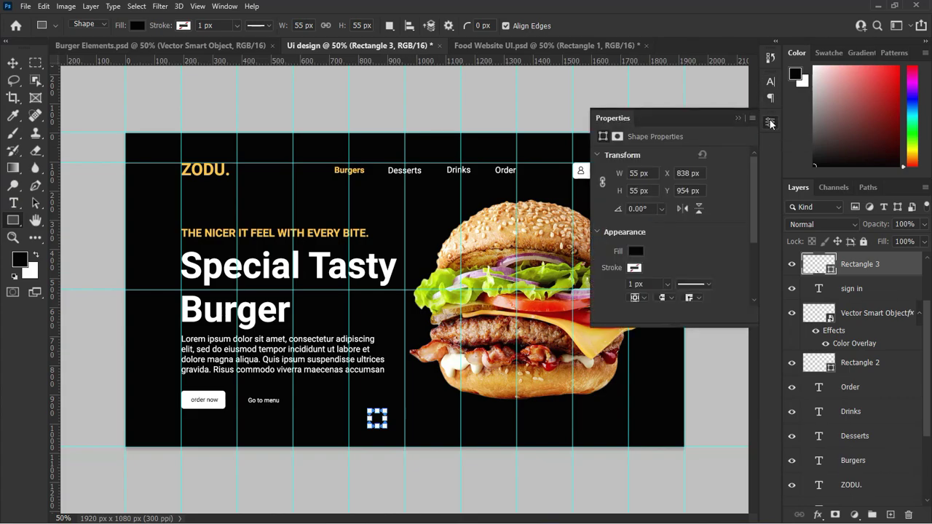
left_click(635, 251)
left_click(610, 317)
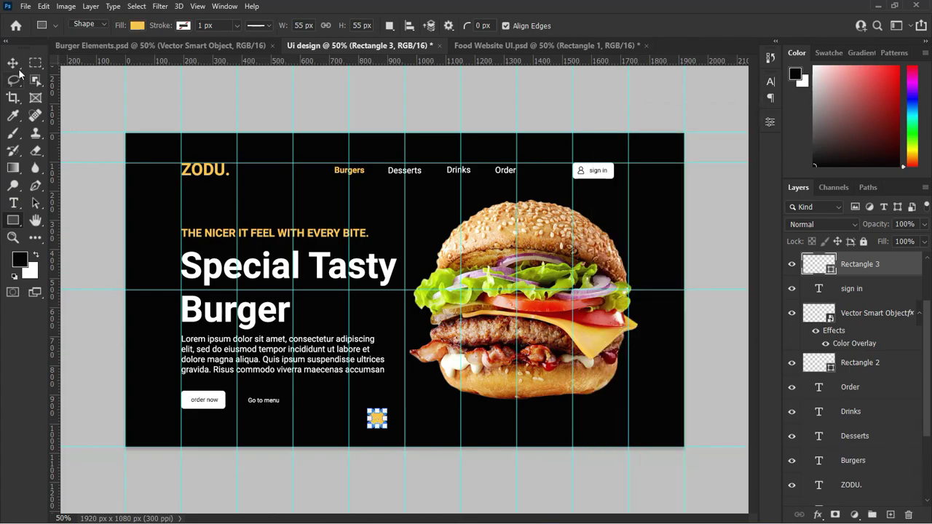
left_click(13, 63)
left_click_drag(378, 418, 634, 173)
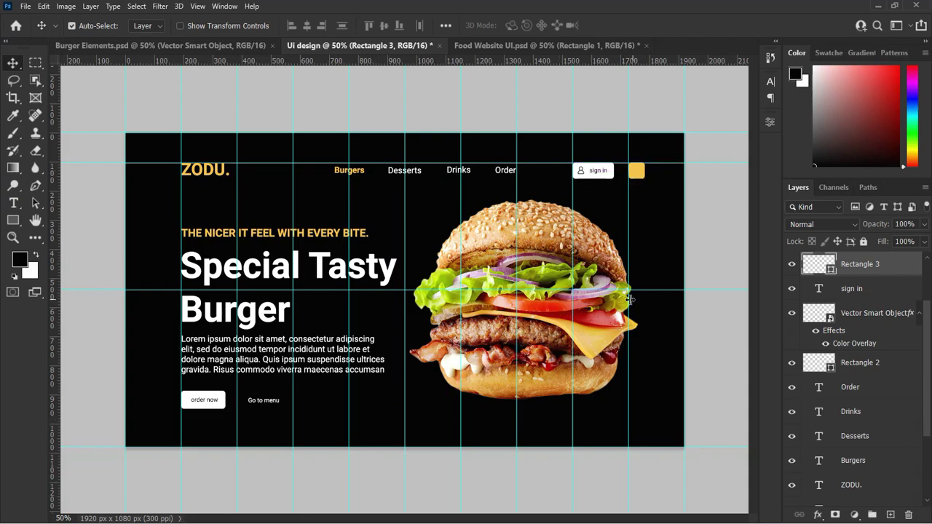
Bring the shopping cart icon in from Burger Elements.psd, scale it to about 6%, and place it on the yellow square
left_click(191, 45)
left_click_drag(410, 170, 338, 268)
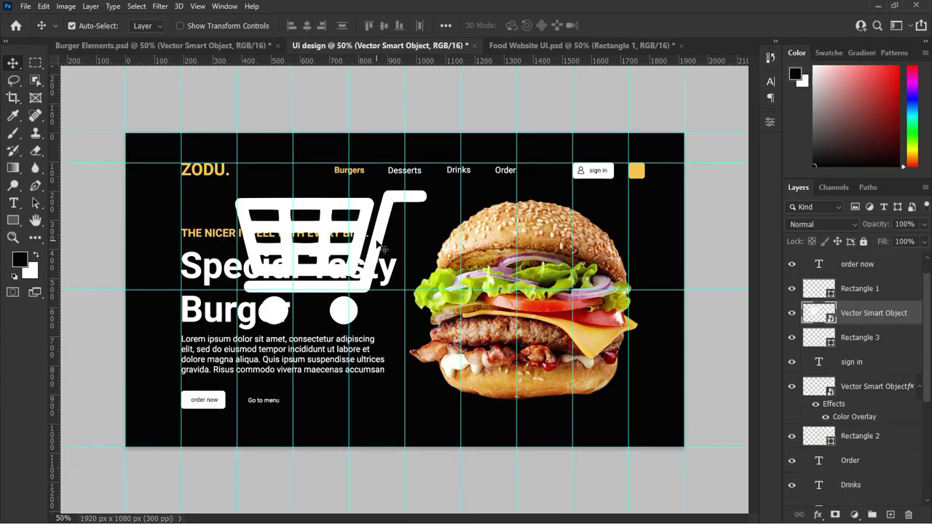
key("ctrl+t")
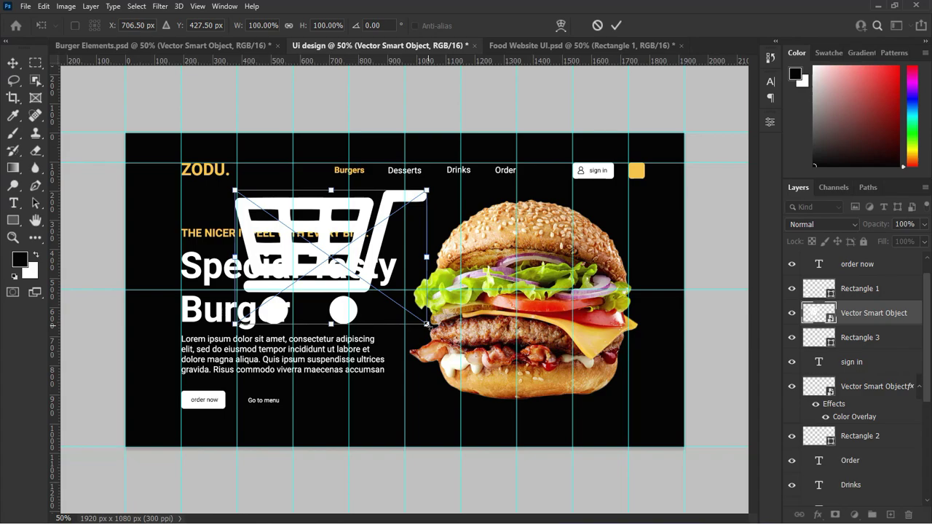
left_click_drag(427, 323, 231, 220)
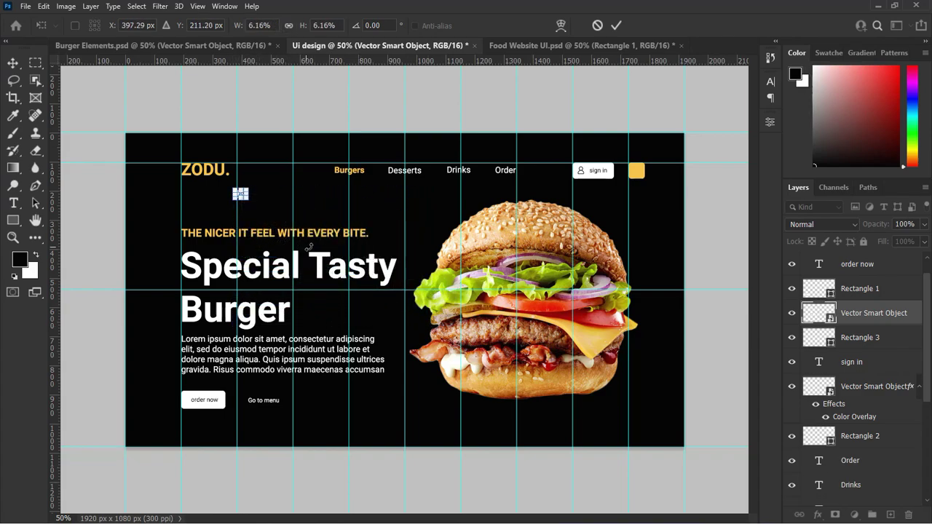
left_click(616, 25)
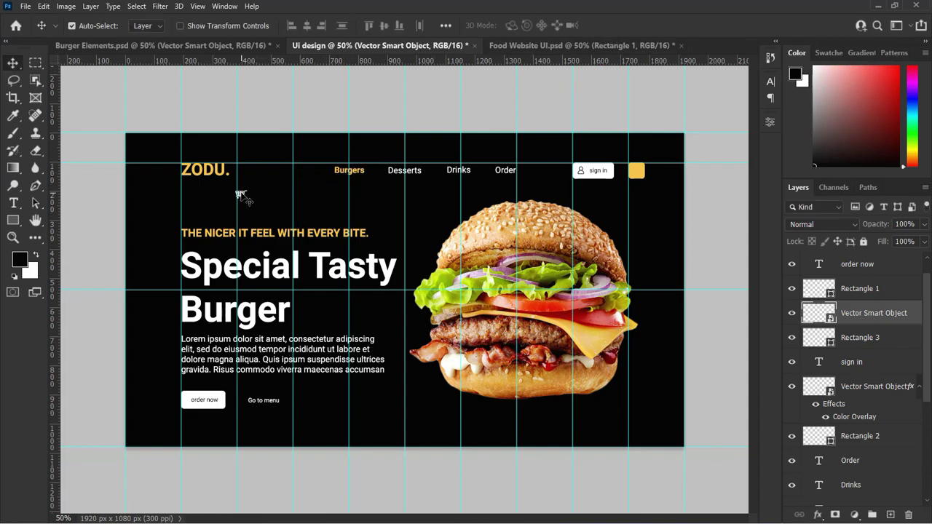
left_click(245, 199)
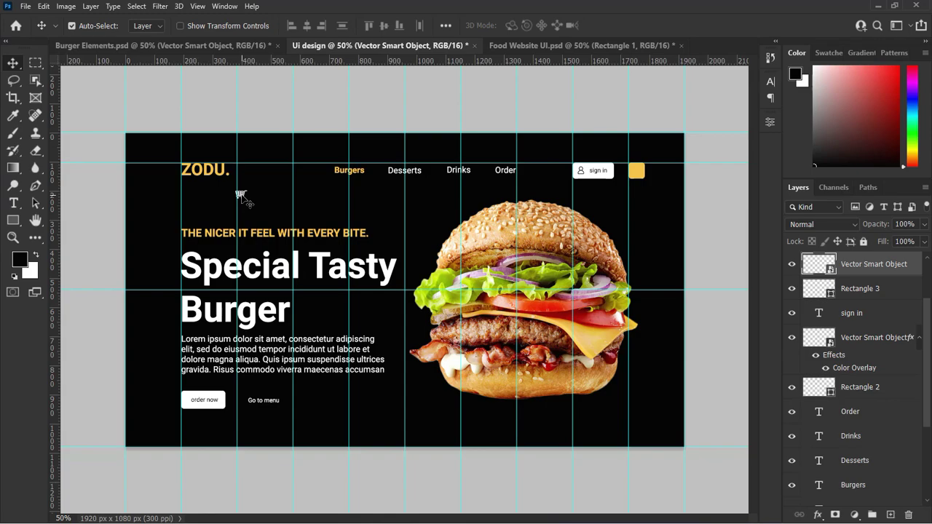
left_click_drag(244, 198, 638, 174)
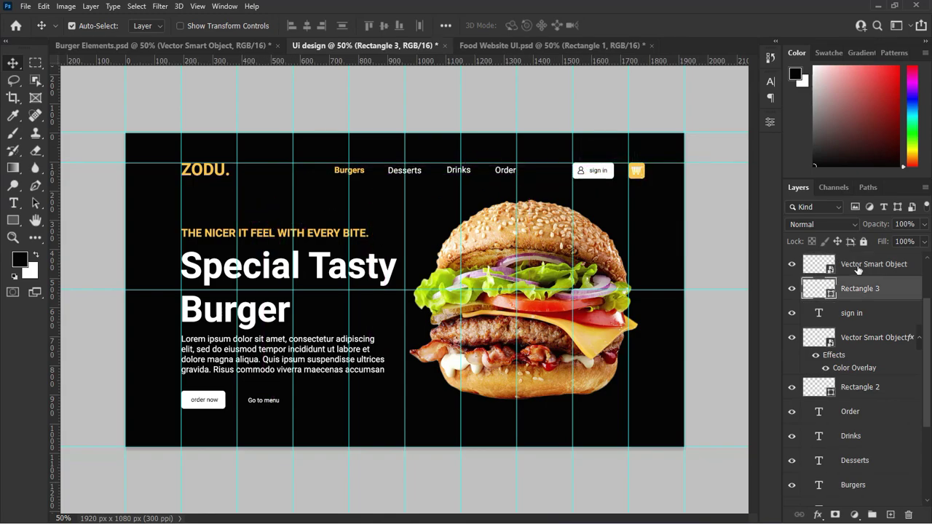
Apply a black Color Overlay at 66% opacity to the shopping cart icon
left_click(793, 265)
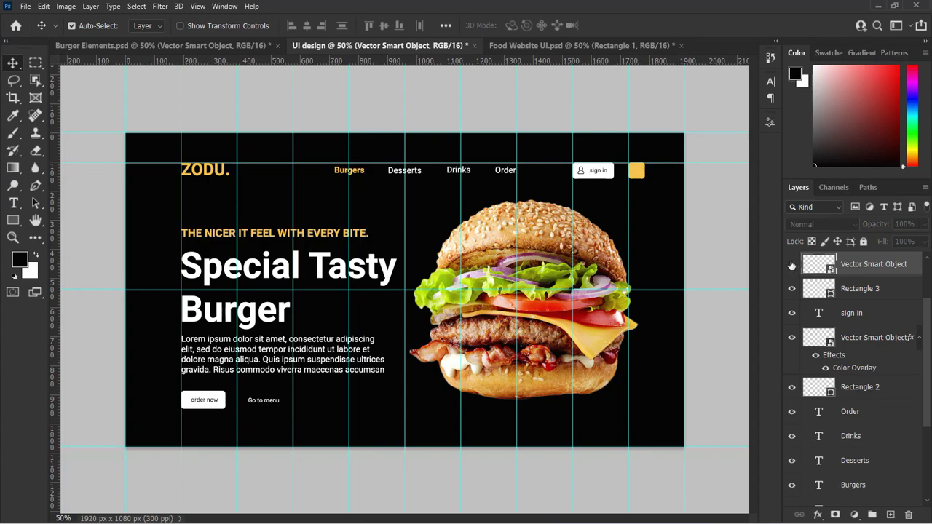
left_click(794, 265)
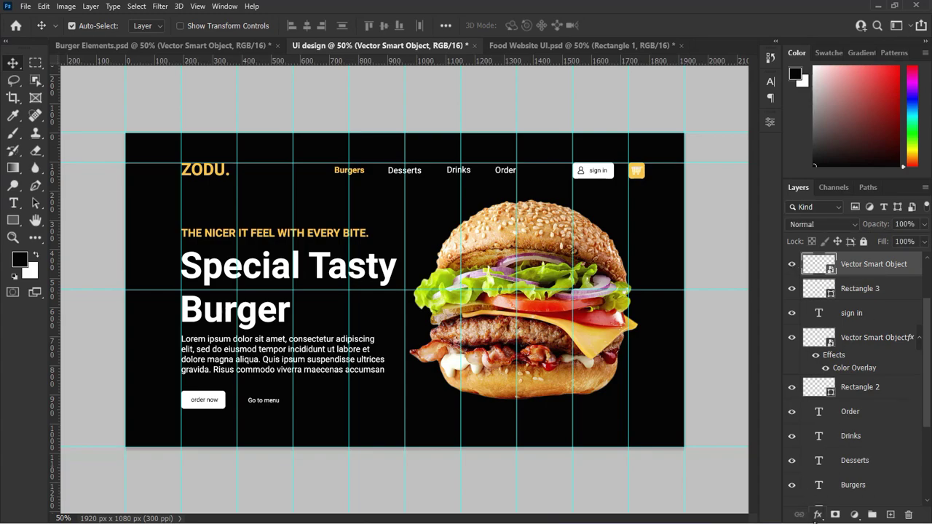
left_click(818, 515)
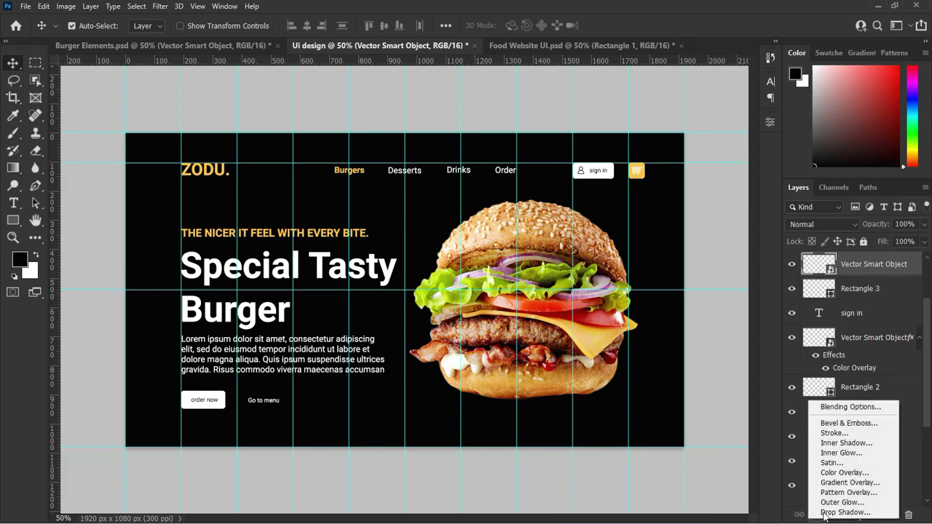
left_click(845, 473)
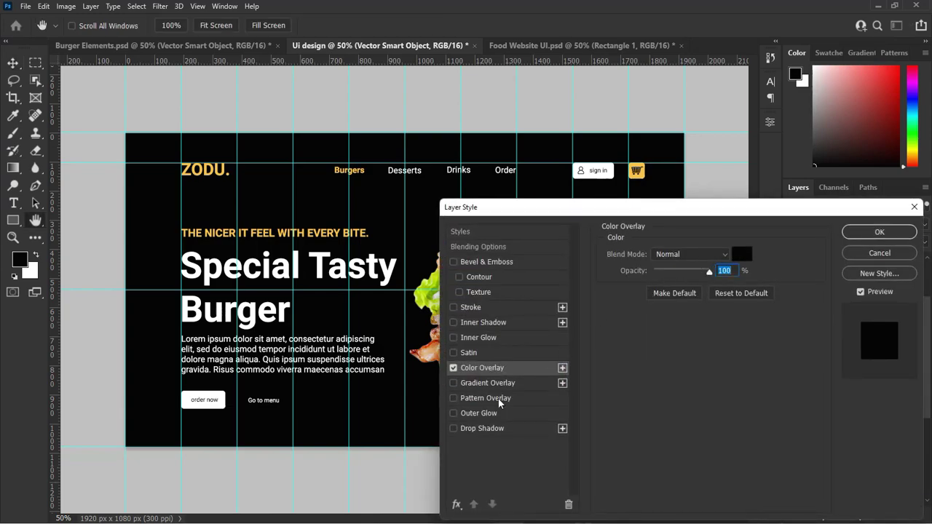
mouse_move(708, 272)
left_mouse_down()
mouse_move(681, 276)
mouse_move(691, 275)
left_mouse_up()
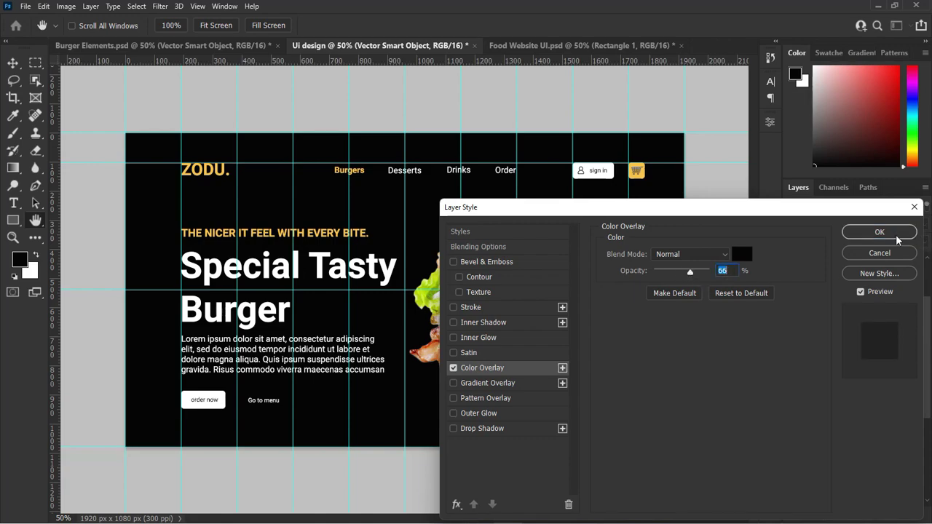
left_click(896, 236)
Add an Outer Glow to the cart's yellow square, using the yellow sampled from the ZODU. logo
left_click(636, 175)
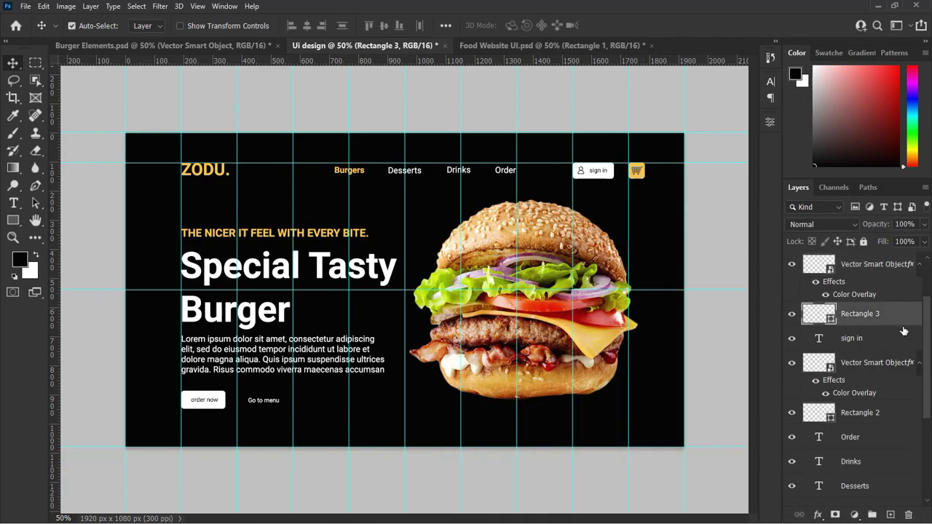
left_click(817, 515)
left_click(695, 361)
left_click(633, 301)
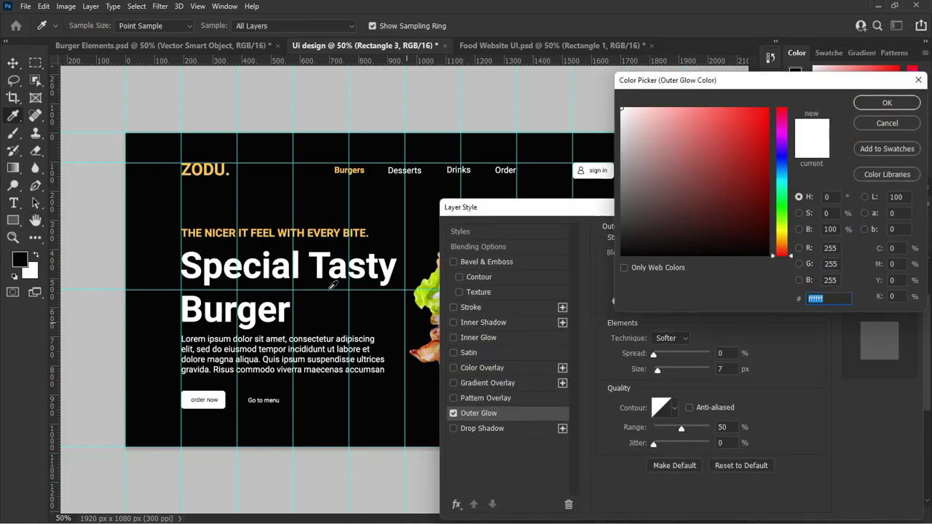
left_click(189, 169)
key("Return")
Set the square's Outer Glow to Normal blend mode, 59% opacity, 8% spread and 43 px size
mouse_move(658, 370)
left_mouse_down()
mouse_move(666, 371)
mouse_move(658, 354)
left_mouse_up()
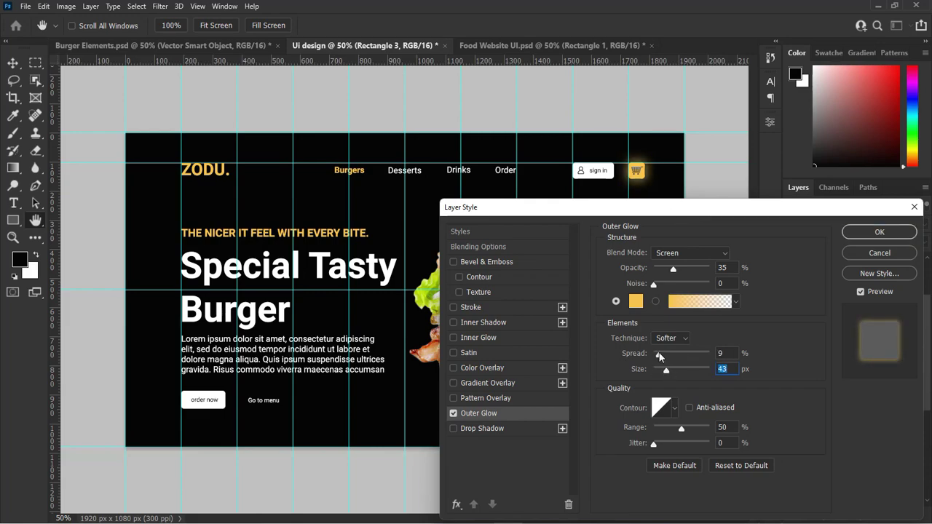
left_click(672, 253)
left_click(665, 205)
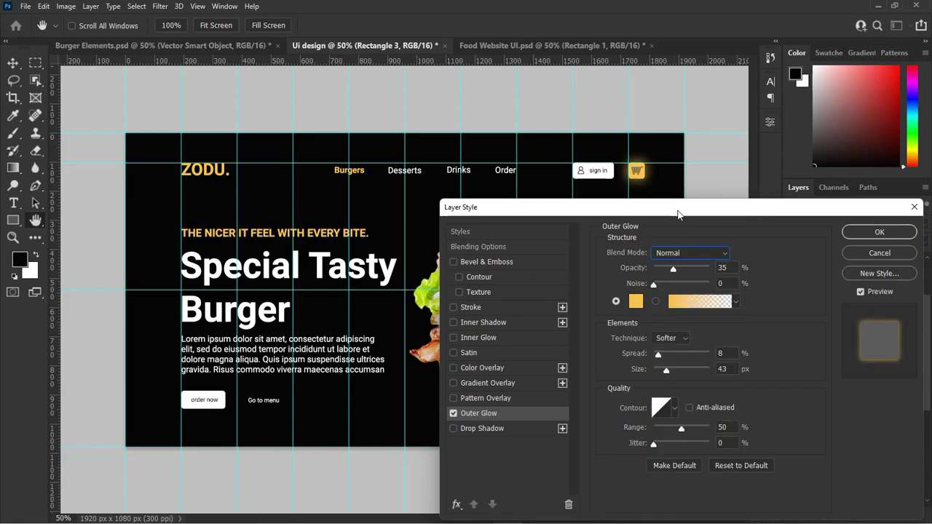
left_click_drag(677, 211, 628, 224)
left_click_drag(629, 280, 641, 285)
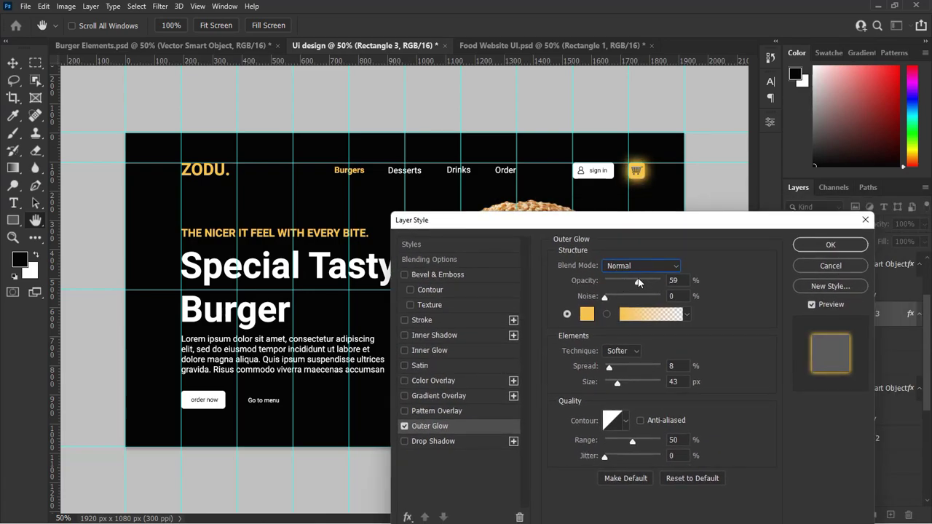
left_click(831, 244)
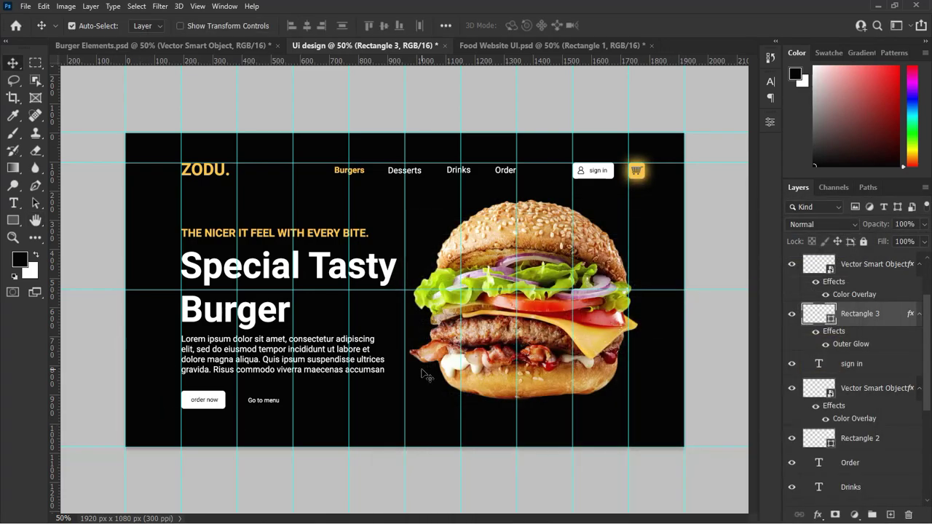
Bring the dashed curly arrow in from Burger Elements.psd and place it between the text and the burger's left side
left_click(214, 46)
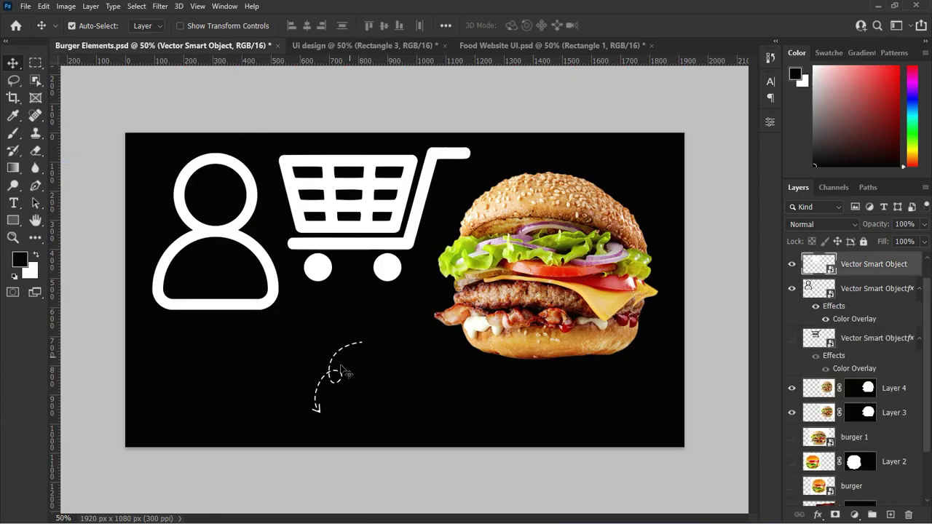
left_click_drag(317, 413, 397, 313)
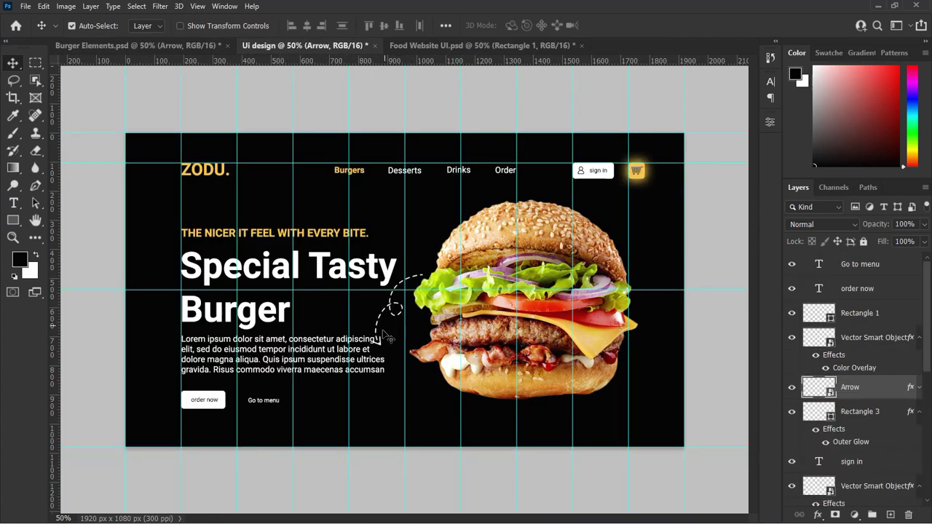
left_click_drag(385, 353, 394, 358)
Move the Arrow layer down the stack so it sits beneath the burger's Layer 1, directly above Layer 0
left_click_drag(926, 353, 925, 381)
left_click_drag(878, 324, 880, 480)
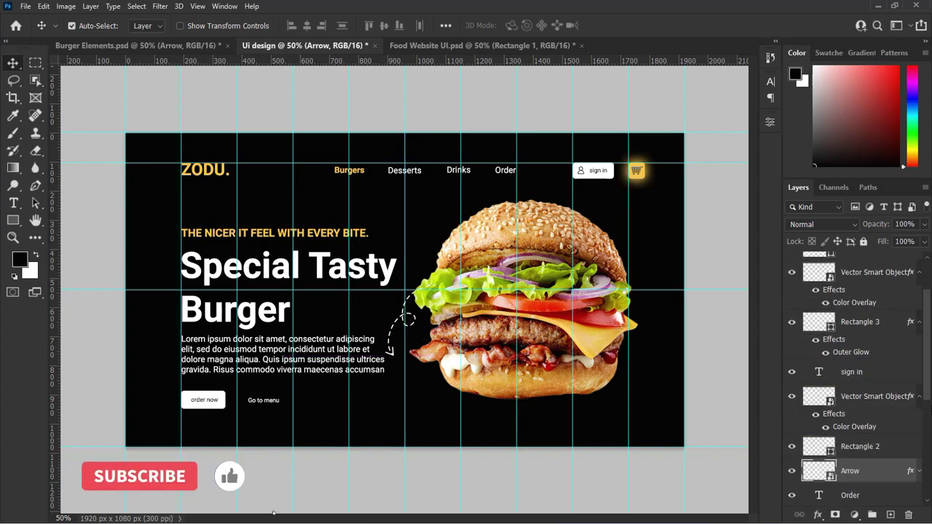
left_click_drag(926, 365, 928, 434)
left_click_drag(875, 313, 863, 410)
scroll(867, 378, "down", 2)
left_click_drag(869, 352, 867, 483)
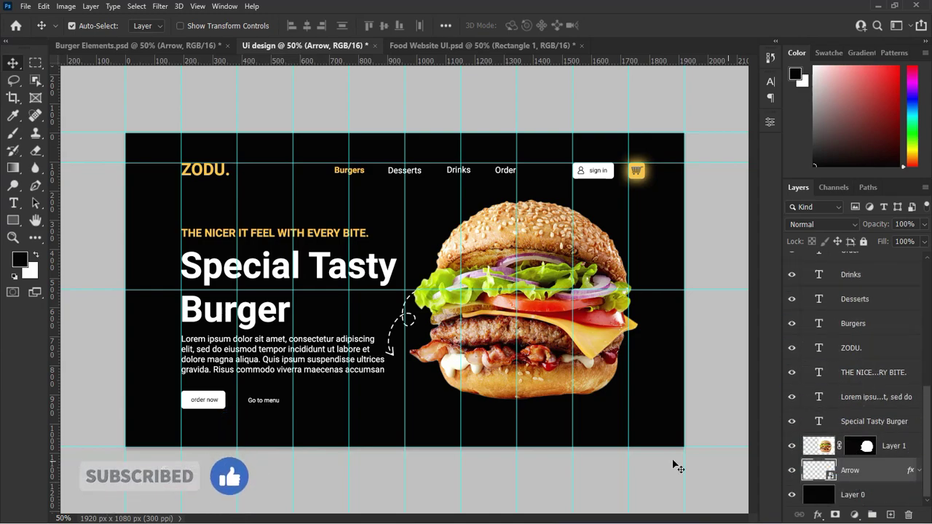
Narrow the Lorem ipsum paragraph's text box so its lines end clear of the dashed arrow
double_click(274, 364)
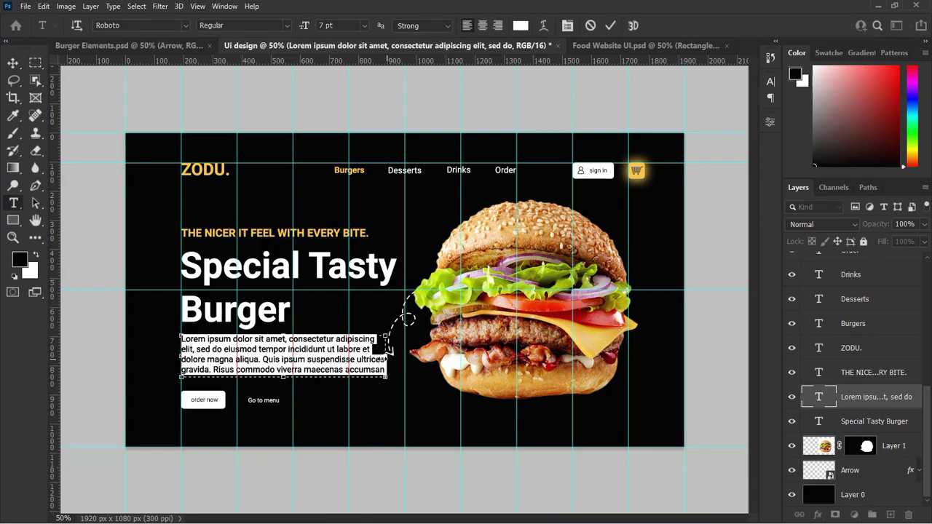
left_click_drag(388, 354, 365, 357)
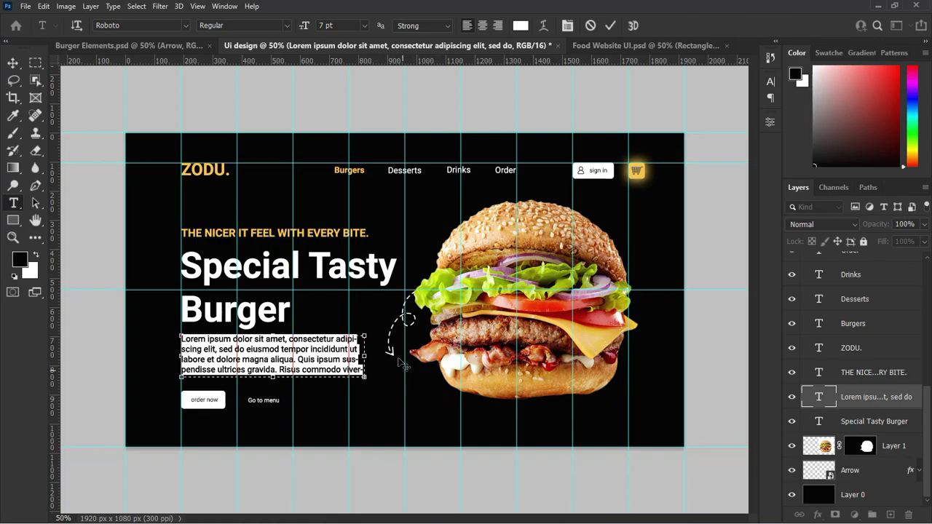
left_click(609, 28)
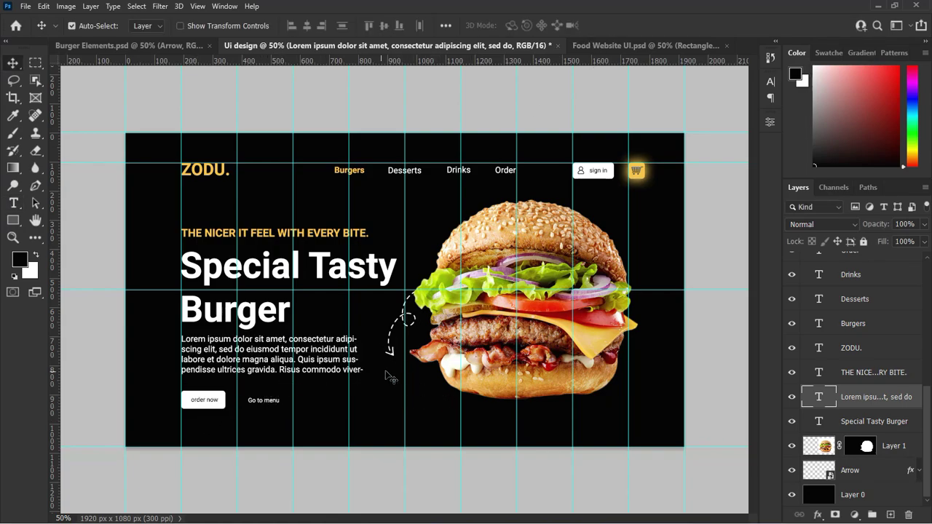
Create a 262 × 151 px rectangle with 10 px corner radii directly above the burger layer
left_click(413, 354)
left_click(13, 221)
left_click(461, 255)
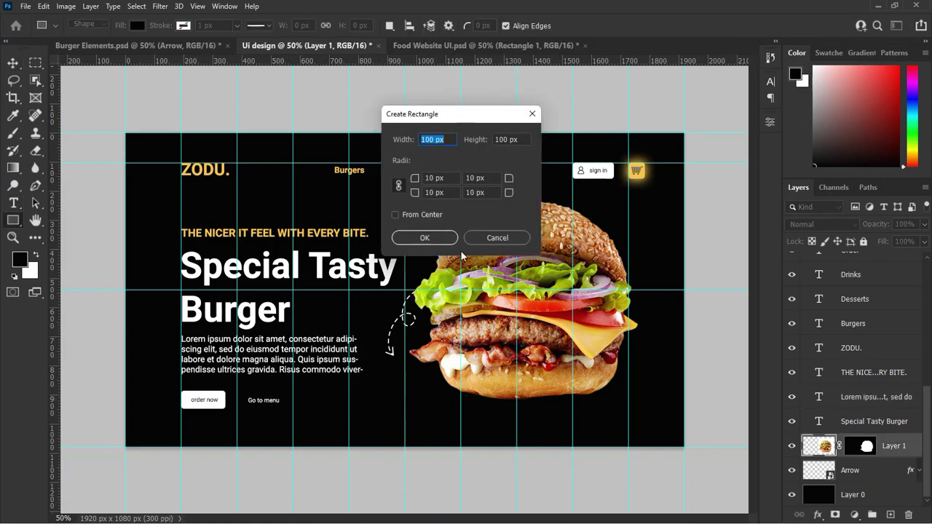
type("262")
double_click(493, 139)
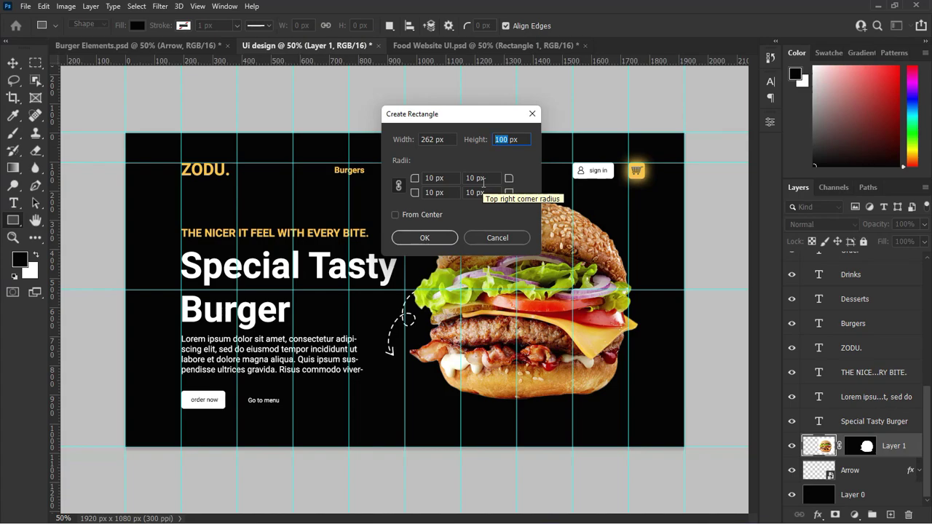
type("1")
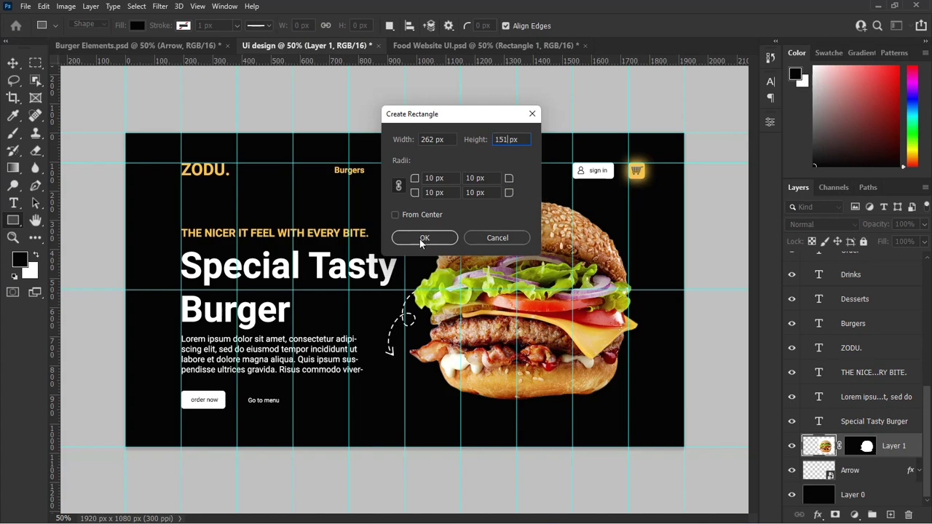
left_click(422, 238)
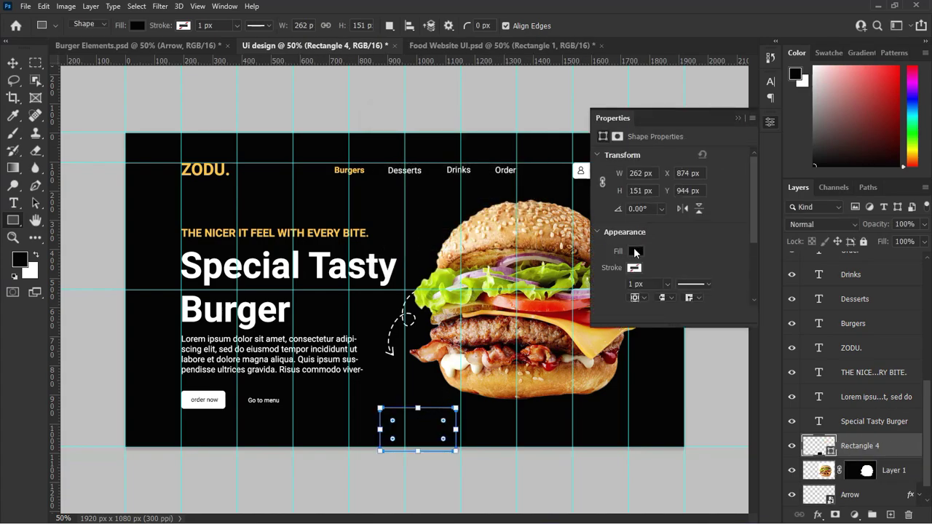
Fill the 262 × 151 px rectangle white and move it to the arrow's tip, overlapping the burger's lower-left edge
left_click(635, 252)
left_click(626, 317)
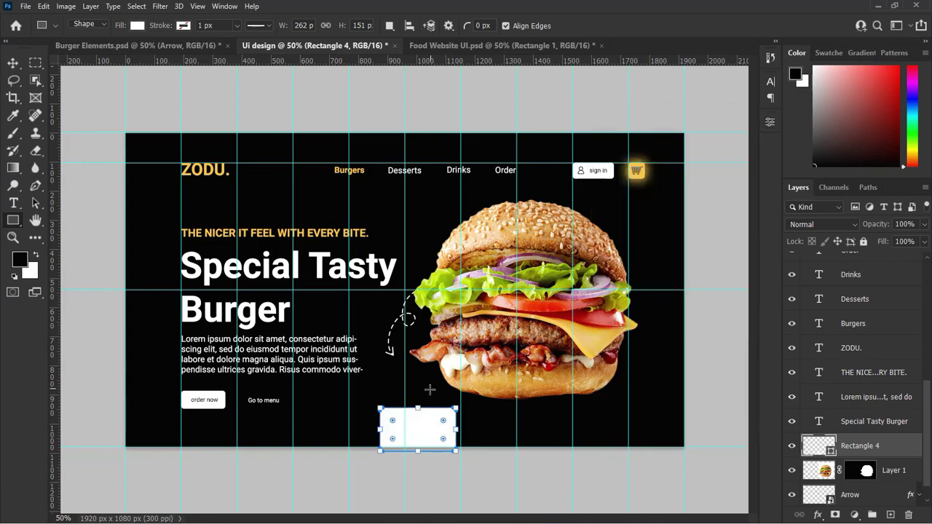
left_click(13, 63)
left_click_drag(435, 435, 421, 387)
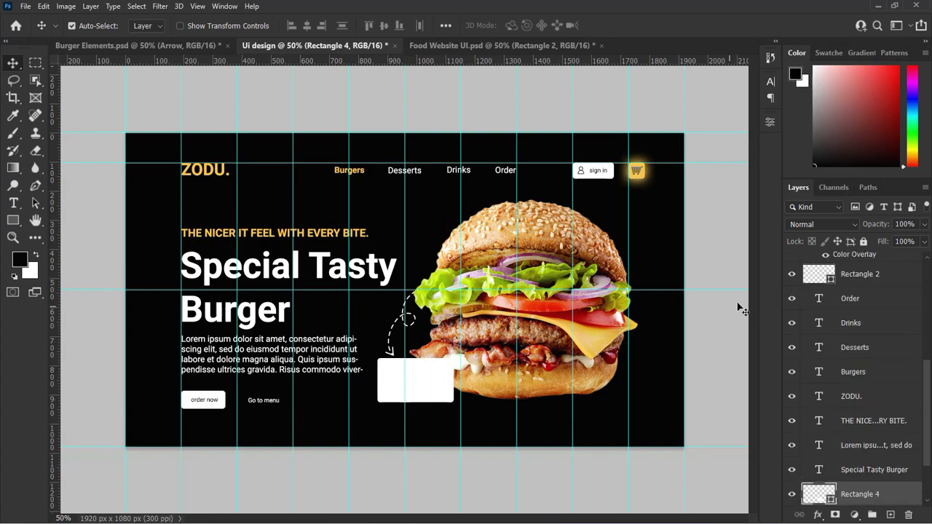
Set the white card rectangle's height to 133 px and round all its corners to 20 px
left_click(771, 123)
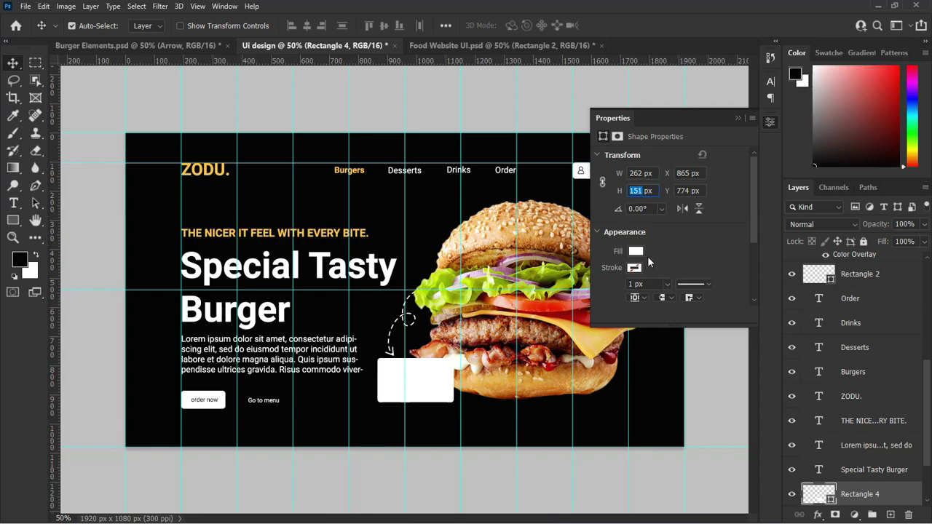
type("133")
scroll(682, 250, "down", 2)
left_click(671, 270)
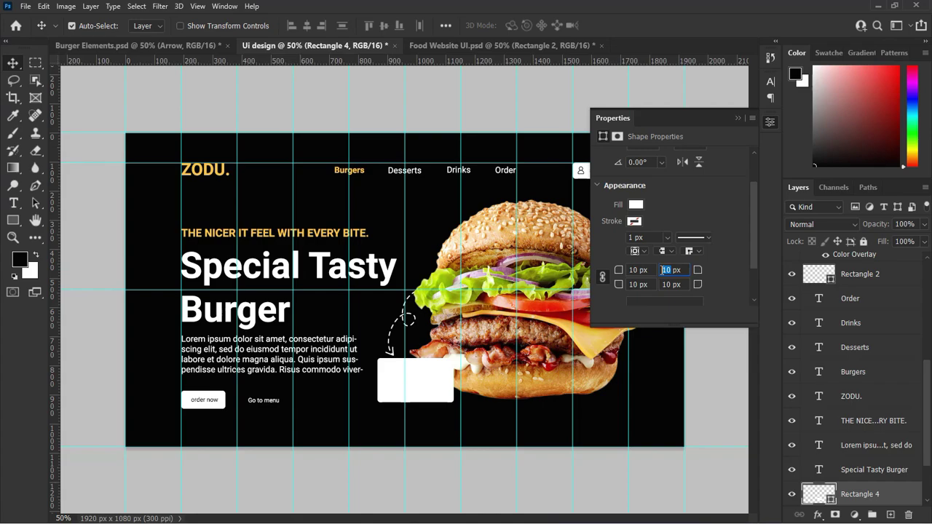
type("20")
key("Return")
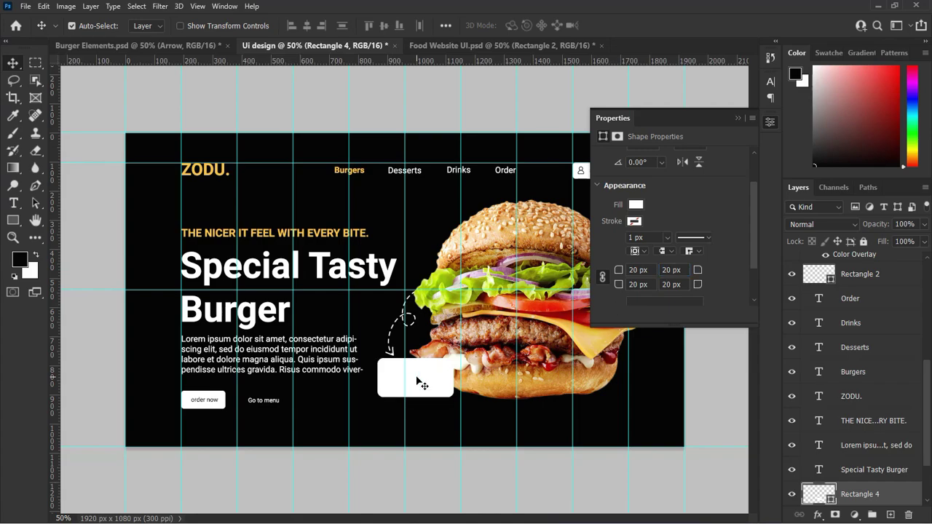
left_click(737, 117)
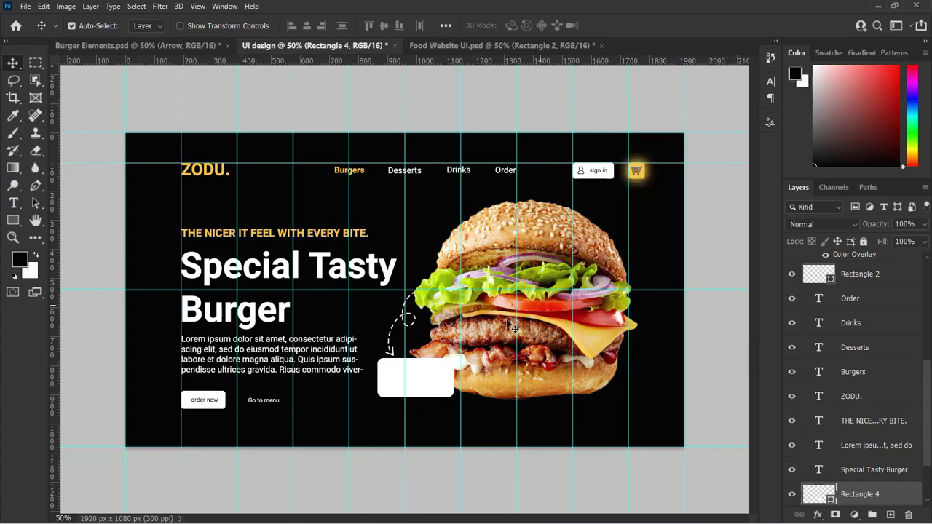
Group Rectangle 4, the burger's Layer 1 and the Arrow layer, and name the group Elements
scroll(881, 429, "down", 2)
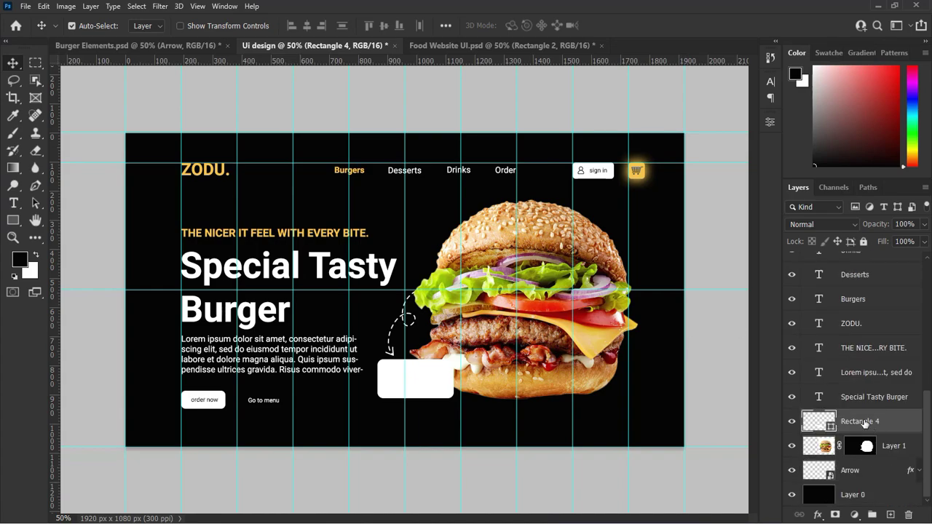
left_click(874, 473)
left_click(860, 425, "shift")
key("ctrl+g")
double_click(840, 475)
type("Elements")
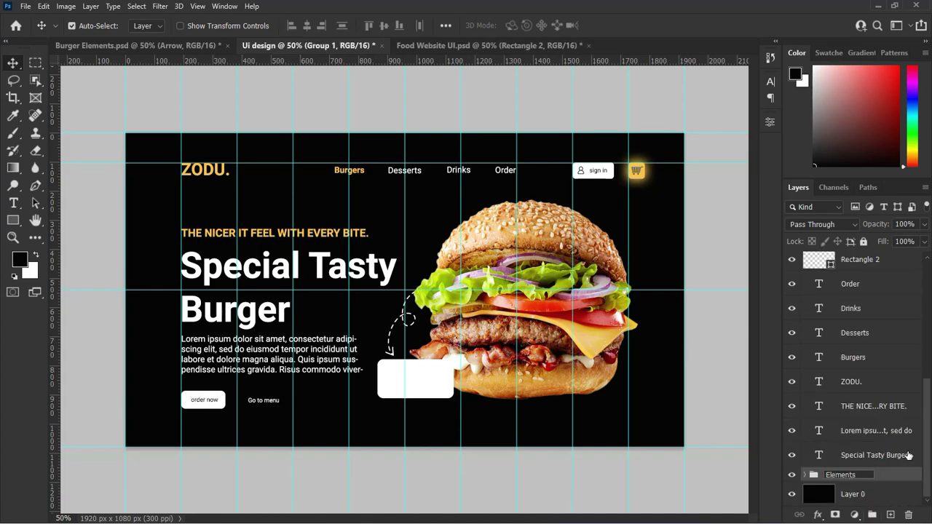
key("Return")
Group the text layers from Special Tasty Burger up to Order and name the group Text
left_click(874, 455)
scroll(874, 455, "up", 1)
left_click(859, 309, "shift")
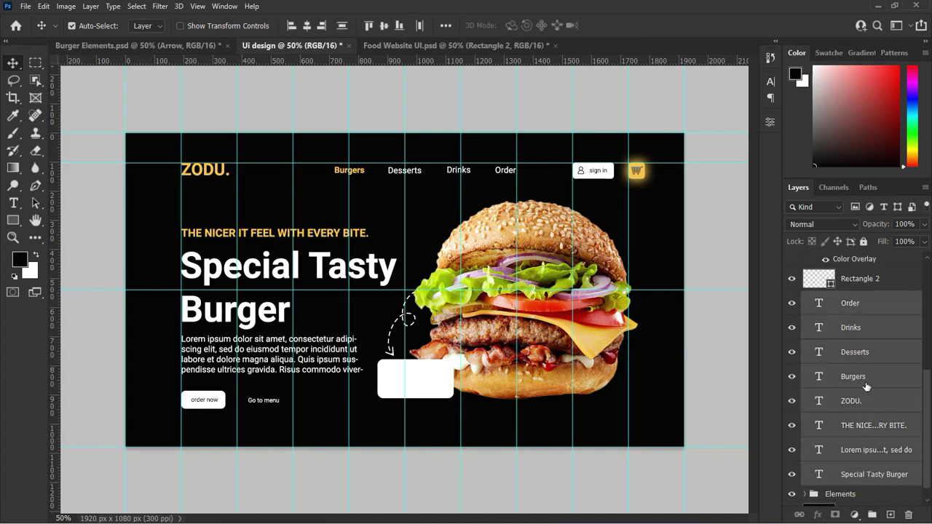
key("ctrl+g")
double_click(845, 461)
type("t")
Group the button, cart and sign-in layers from below the order now text down to Rectangle 2 as Shapes
left_click(897, 442)
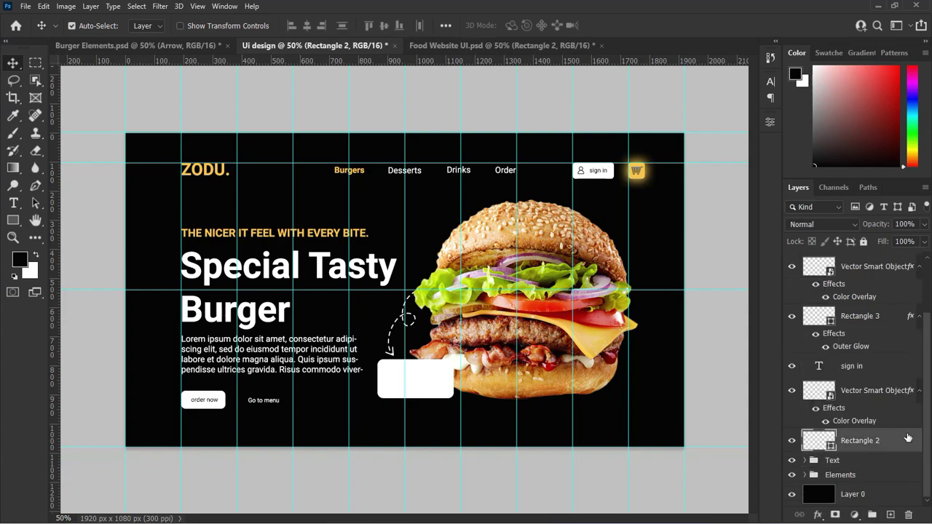
left_click(878, 268)
left_click(870, 315)
mouse_move(928, 419)
left_mouse_down()
mouse_move(929, 365)
mouse_move(929, 433)
left_mouse_up()
left_click(863, 447, "shift")
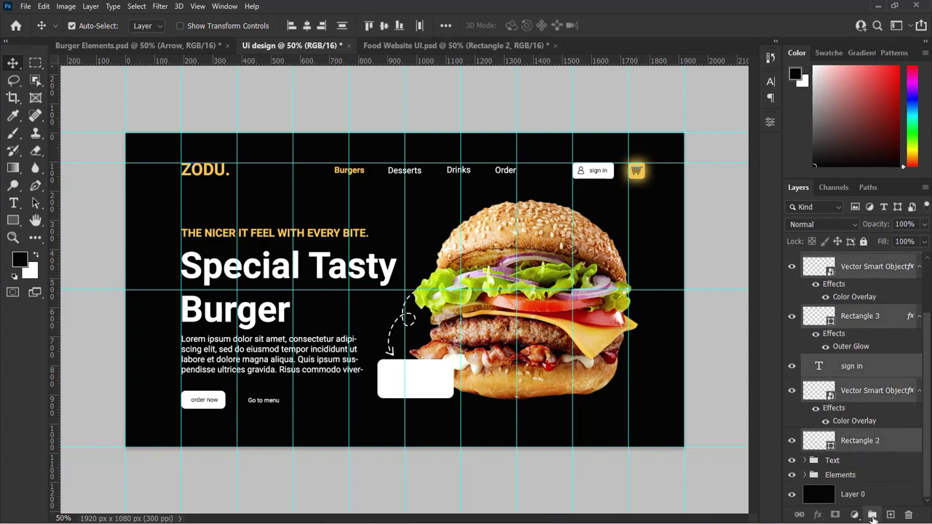
left_click(873, 515)
double_click(848, 308)
type("Shapes")
key("Return")
Move the Go to menu and order now text layers into the Text group
left_click(866, 292)
left_click(858, 267)
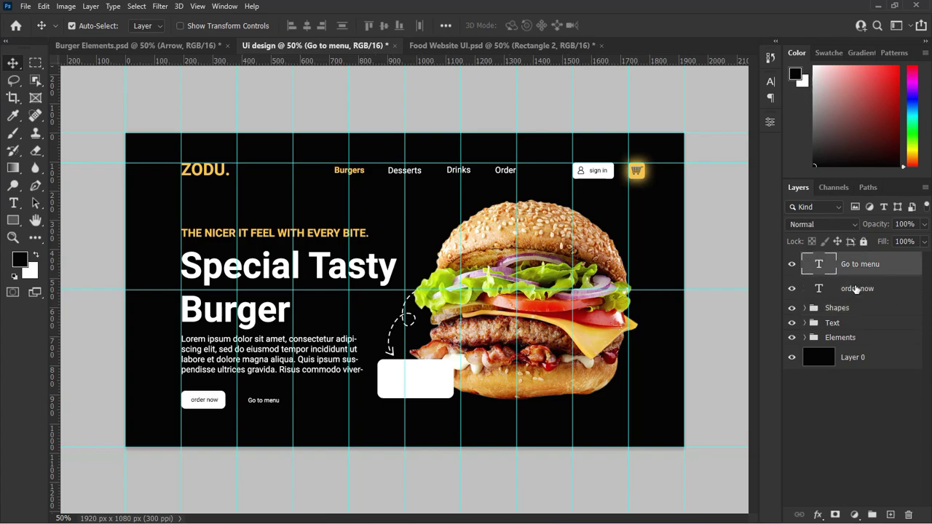
left_click(856, 290, "shift")
left_click_drag(856, 290, 862, 323)
Add the price text $15.99 inside the Text group, placing it below the white card
left_click(418, 370)
left_click(805, 288)
left_click(805, 274)
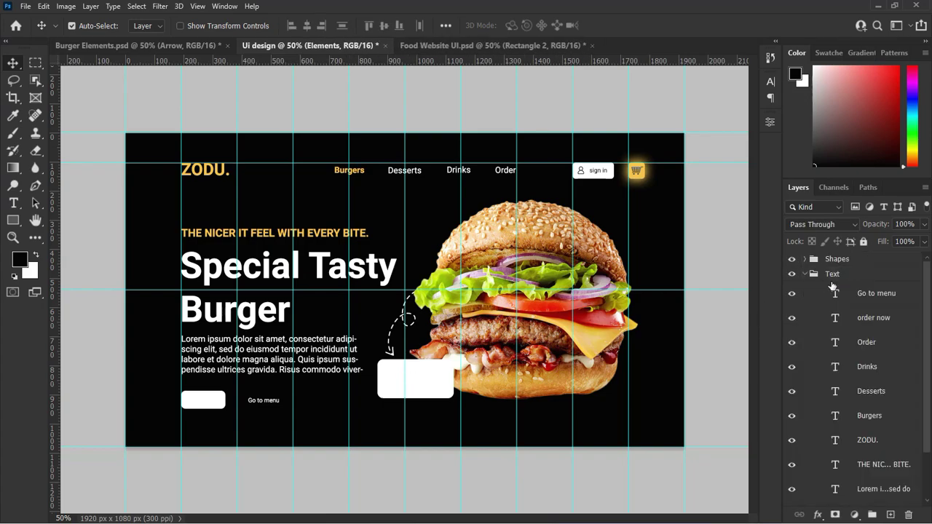
left_click(862, 299)
left_click(14, 204)
left_click(436, 425)
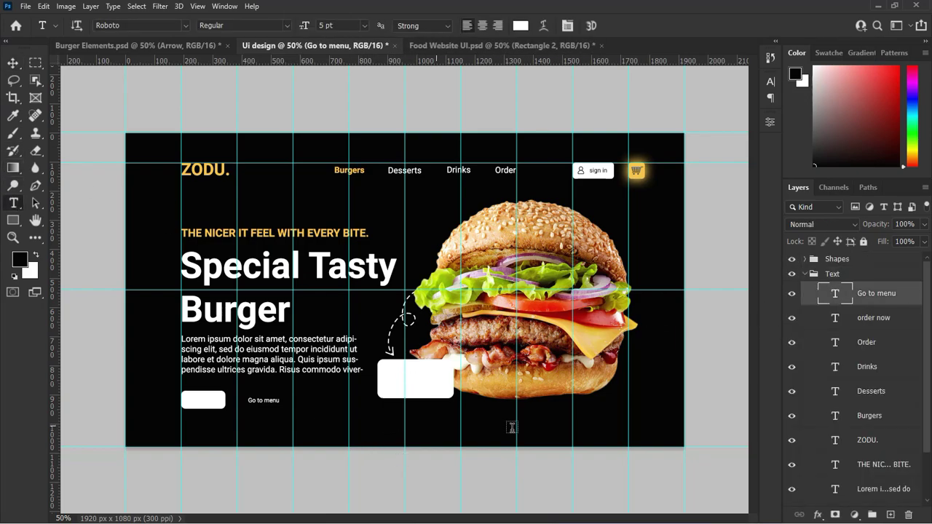
key("BackSpace")
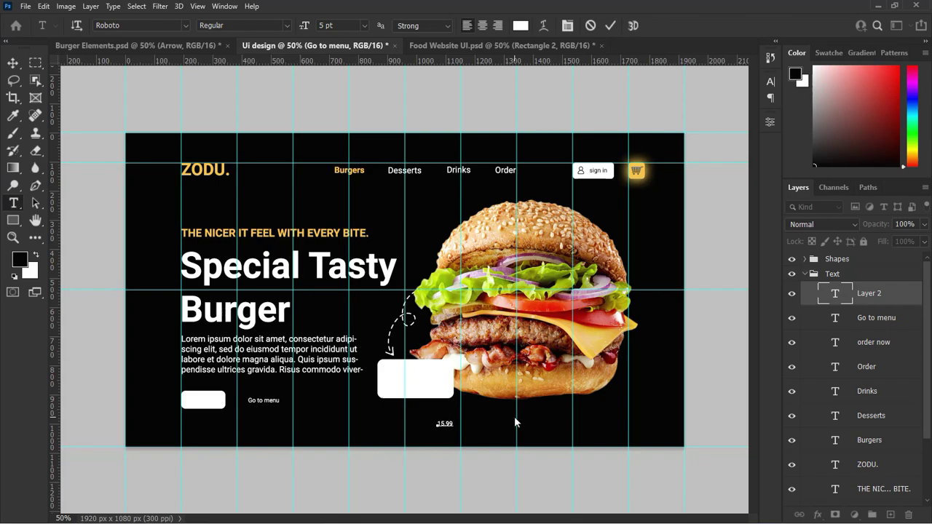
left_click(611, 26)
key("v")
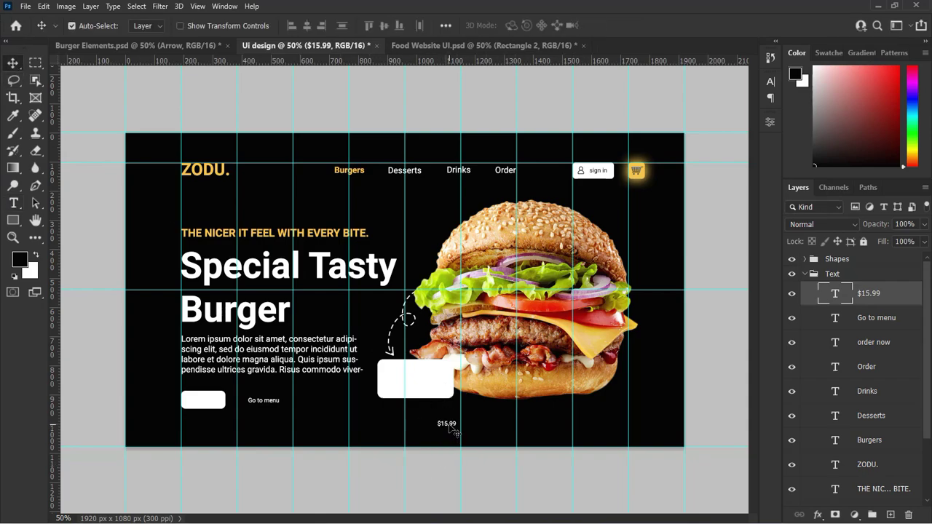
Move the Text group above the shape layers so the order now label shows over its button
mouse_move(450, 431)
left_mouse_down()
mouse_move(421, 384)
mouse_move(450, 431)
left_mouse_up()
left_click(805, 275)
left_click_drag(873, 280, 866, 265)
Move the $15.99 text onto the white card and colour it black
left_click(440, 433)
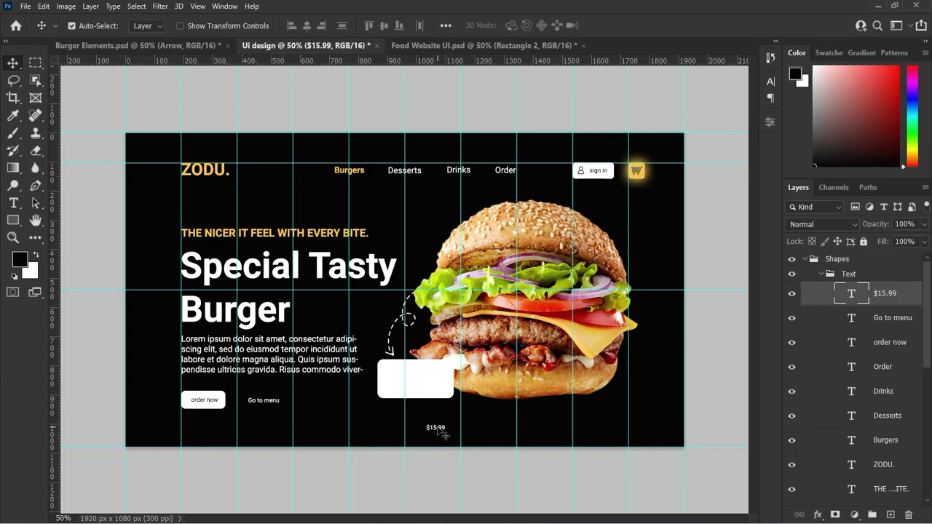
left_click_drag(440, 433, 421, 386)
left_click(767, 86)
left_click(734, 166)
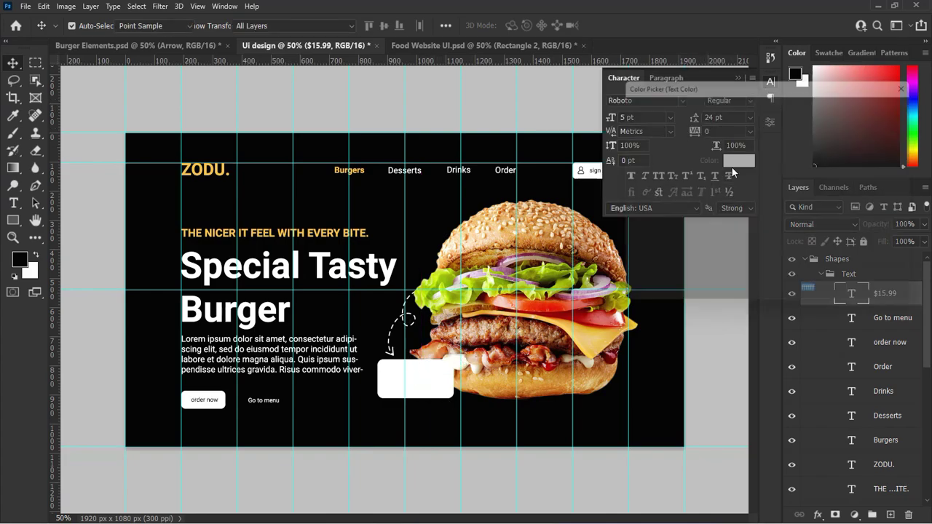
left_click(885, 102)
Enlarge the $15.99 text to 20 pt
left_click(670, 117)
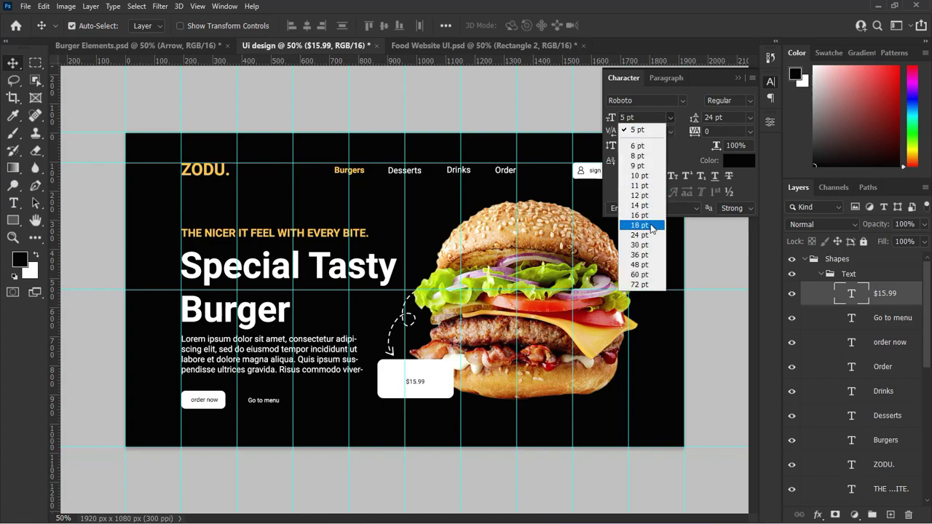
left_click(633, 259)
left_click(630, 117)
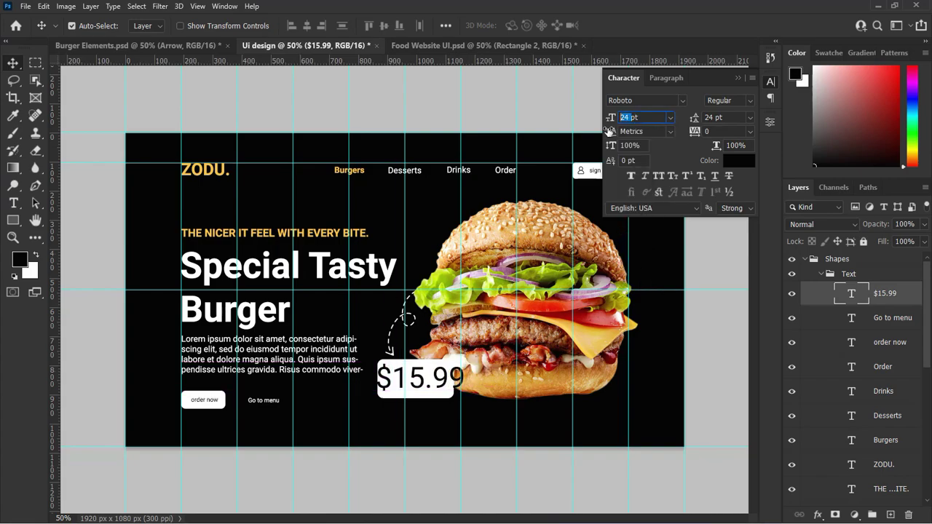
type("20")
key("Return")
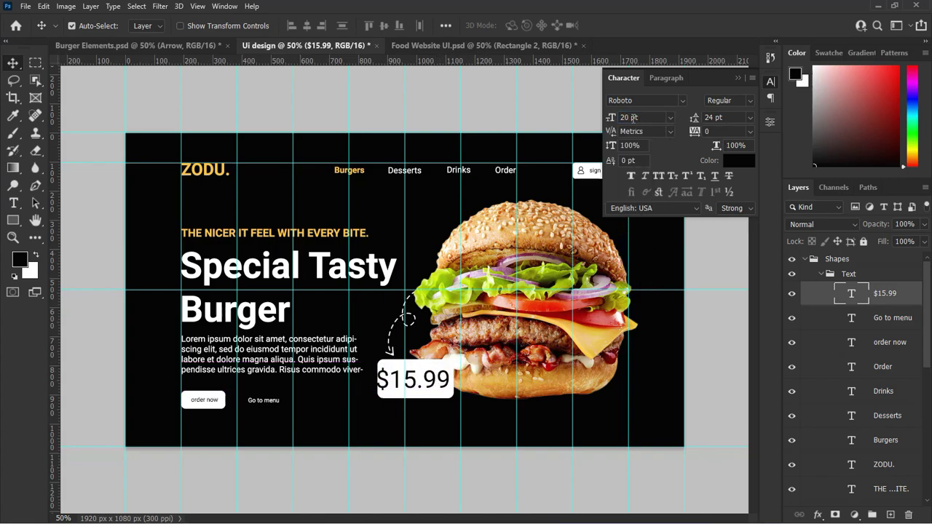
Change the $15.99 text to the Roboto Black style at 18 pt
left_click(747, 101)
left_click(728, 224)
left_click(628, 117)
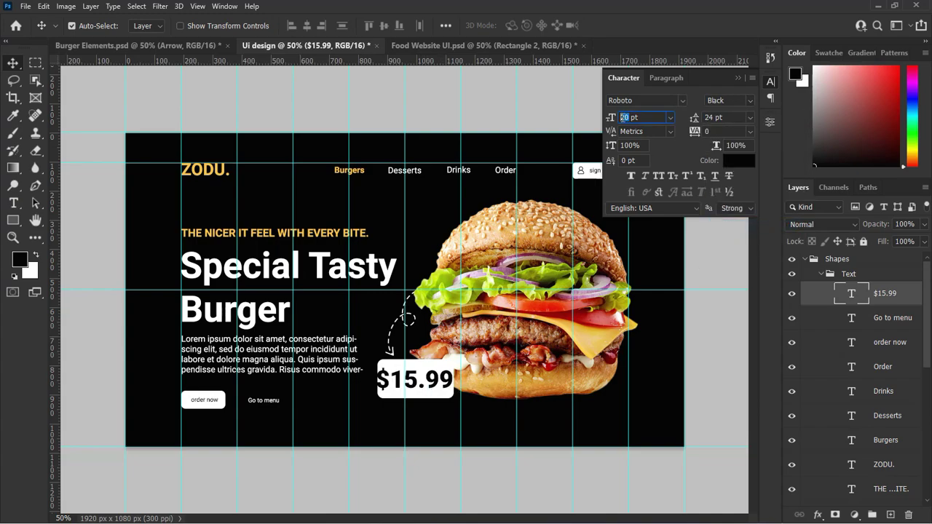
type("18")
key("Return")
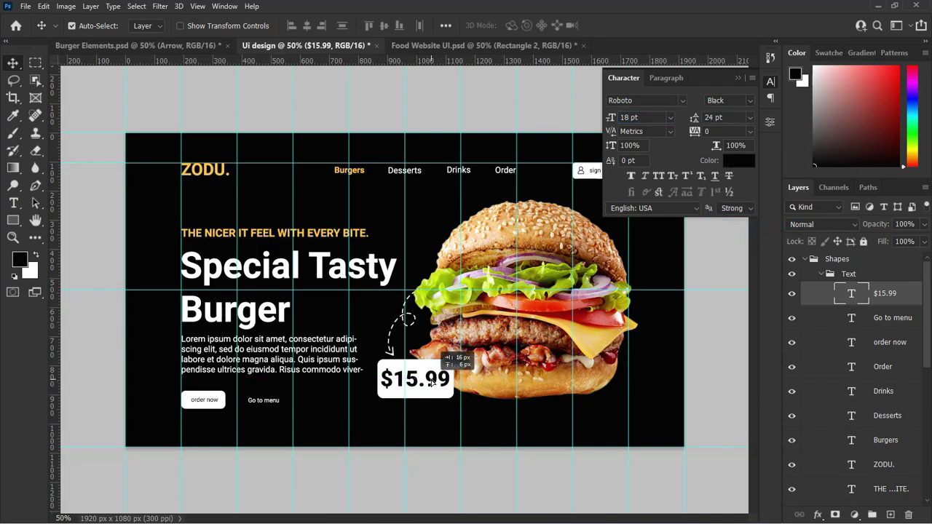
Set the price text's tracking to -25 and centre it on the white card
left_click(751, 131)
left_click(725, 172)
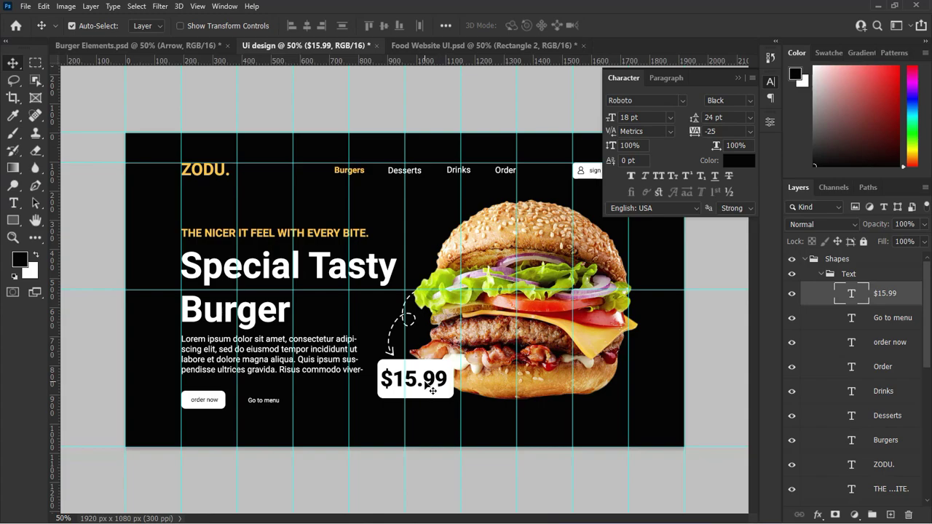
left_click_drag(428, 382, 430, 385)
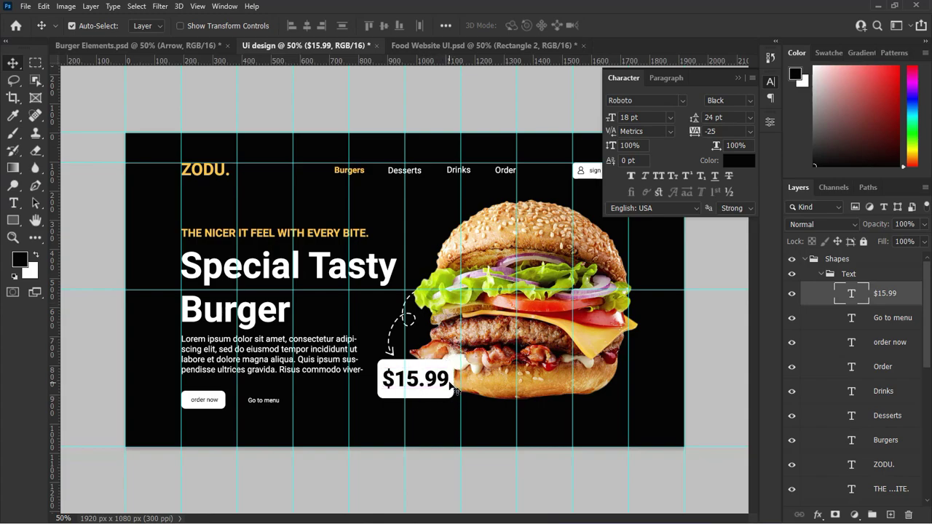
left_click(737, 78)
Add a drop shadow to the burger layer with colour 202020 and the Multiply blend mode
left_click(820, 274)
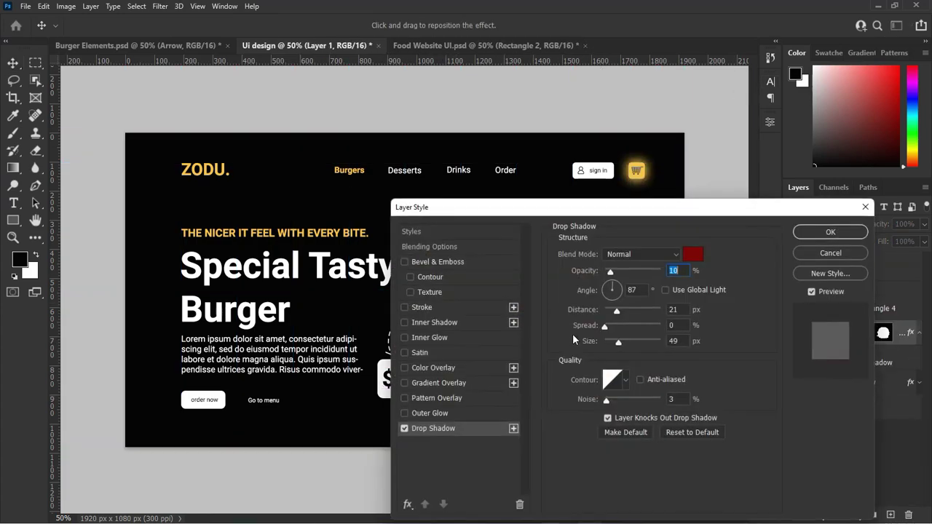
left_click_drag(572, 211, 640, 211)
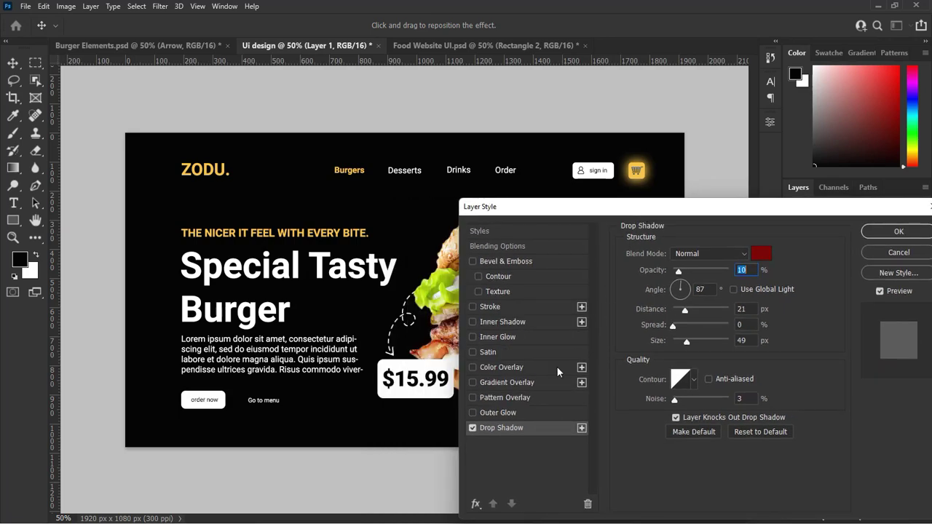
left_click(762, 252)
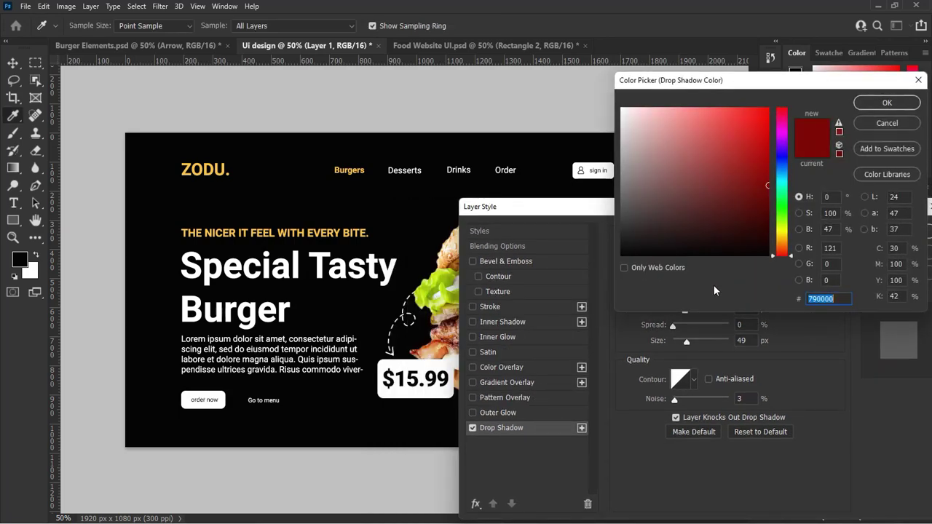
left_click(603, 237)
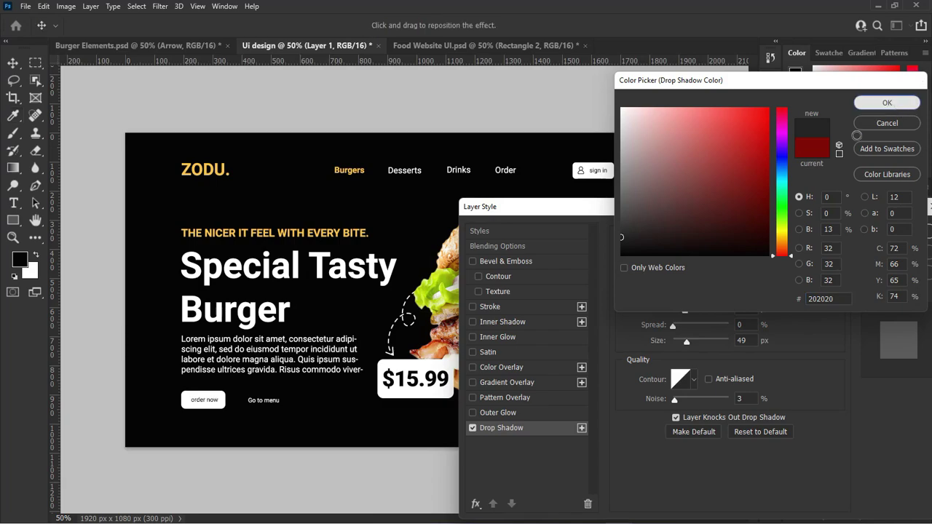
left_click(887, 103)
left_click(730, 254)
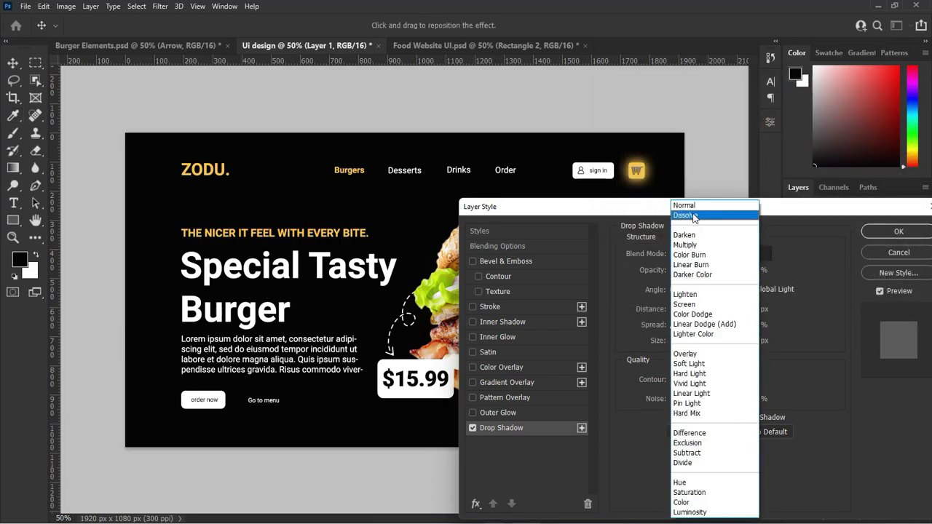
left_click(693, 246)
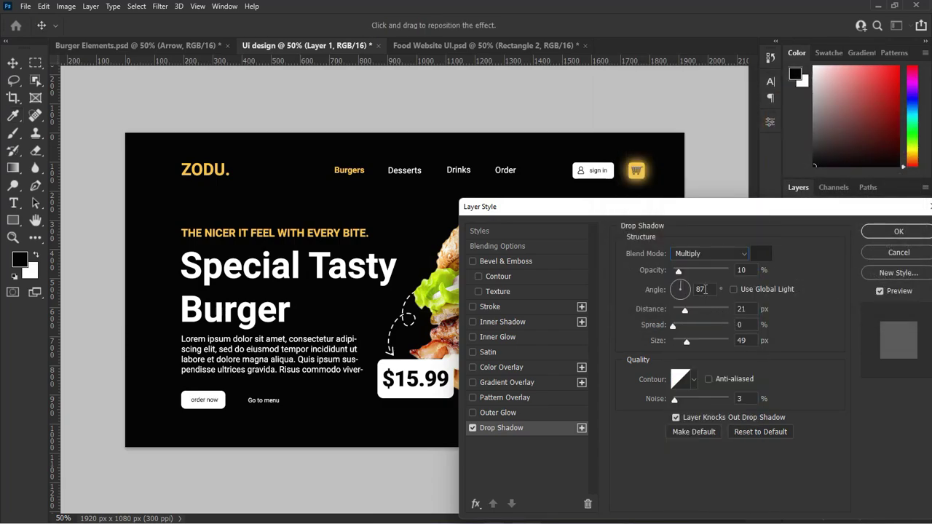
Set the burger's drop shadow to 70% opacity, 107° angle, 50 px distance, 150 px size and 0% noise
left_click_drag(751, 270, 732, 271)
type("70107")
left_click_drag(751, 309, 735, 310)
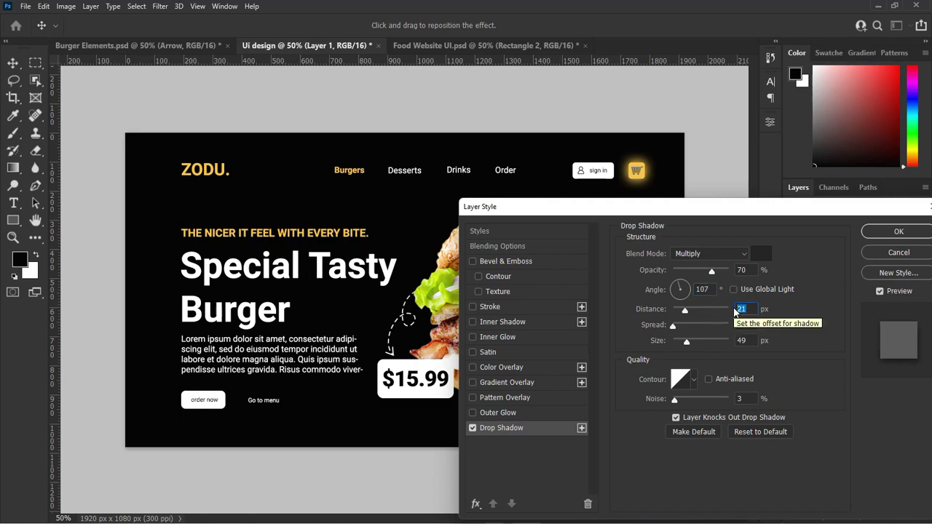
type("50150")
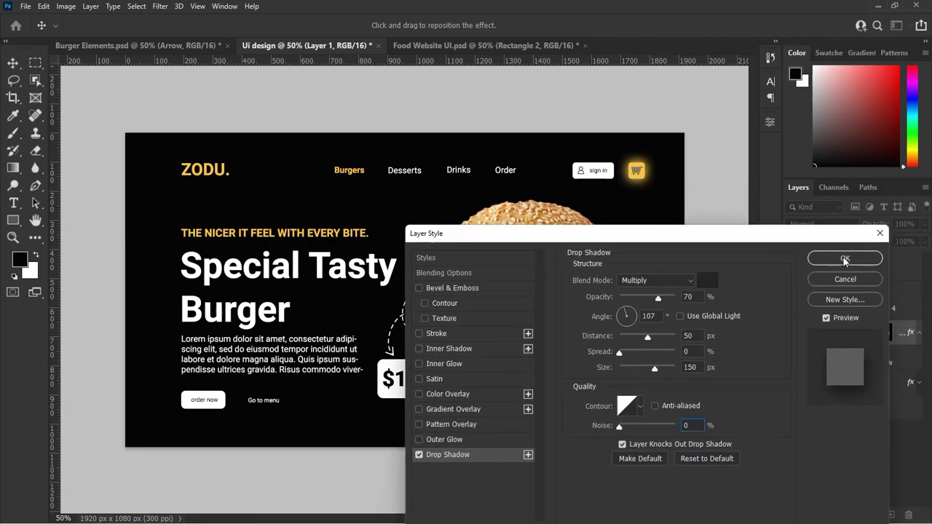
left_click(901, 235)
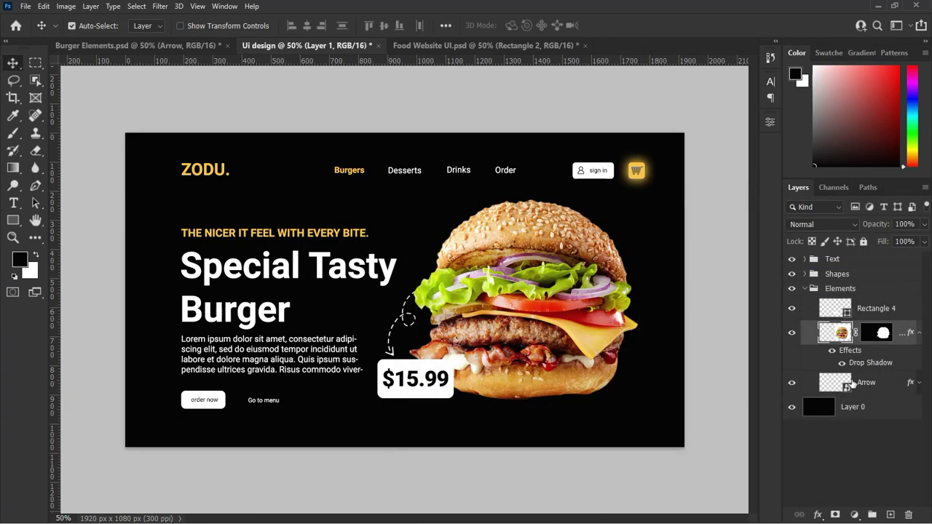
Draw a black circle about 880 px across directly above Layer 0, extending past the canvas's lower-right corner
left_click(883, 387)
left_click(877, 409)
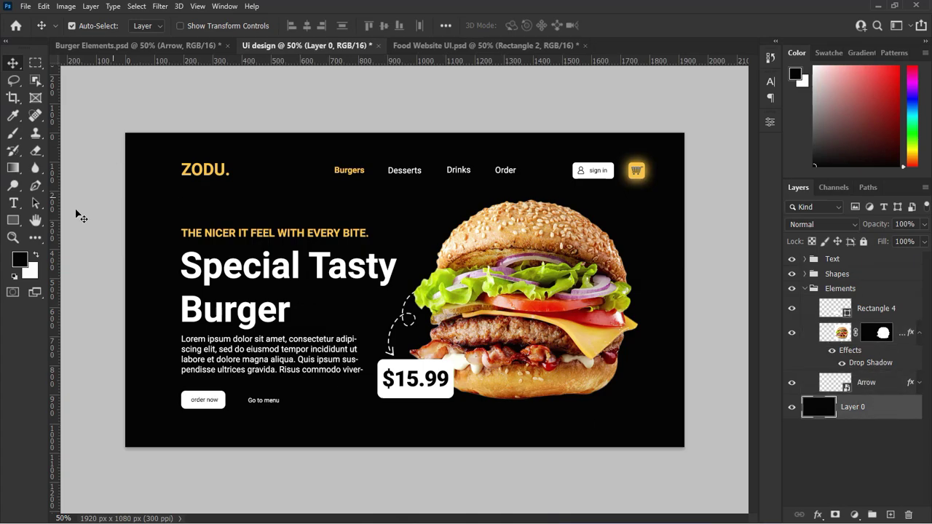
right_click(14, 223)
left_click(76, 231)
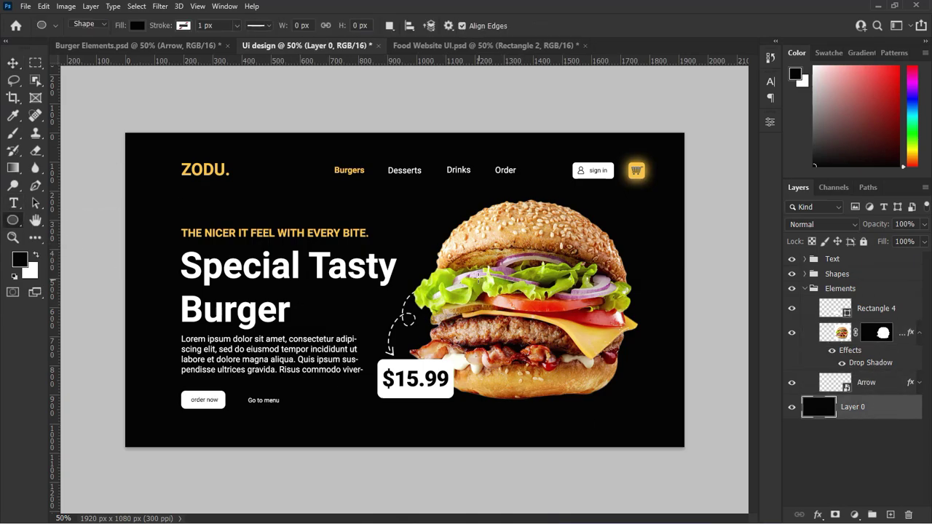
left_click_drag(431, 237, 721, 519)
left_click(738, 118)
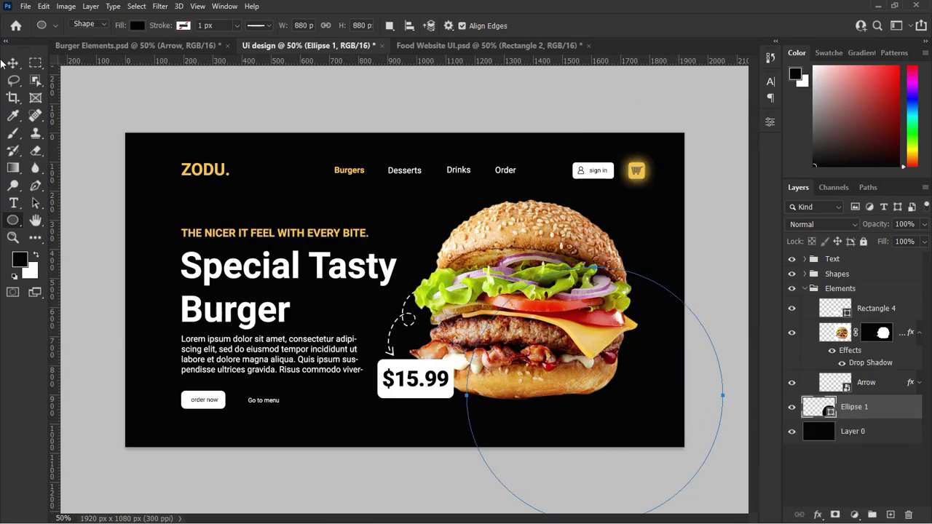
Recolour the black background circle (Ellipse 1) to a very dark grey
left_click(12, 64)
double_click(819, 407)
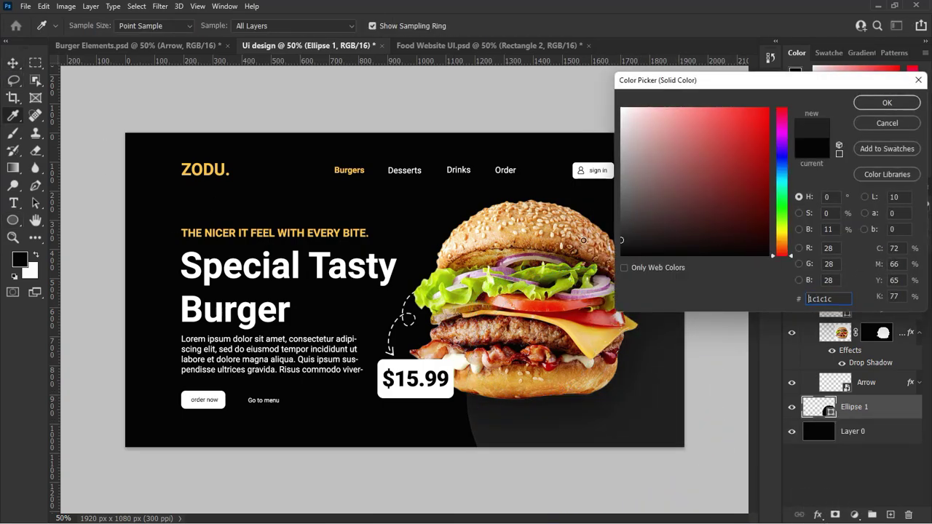
left_click(884, 106)
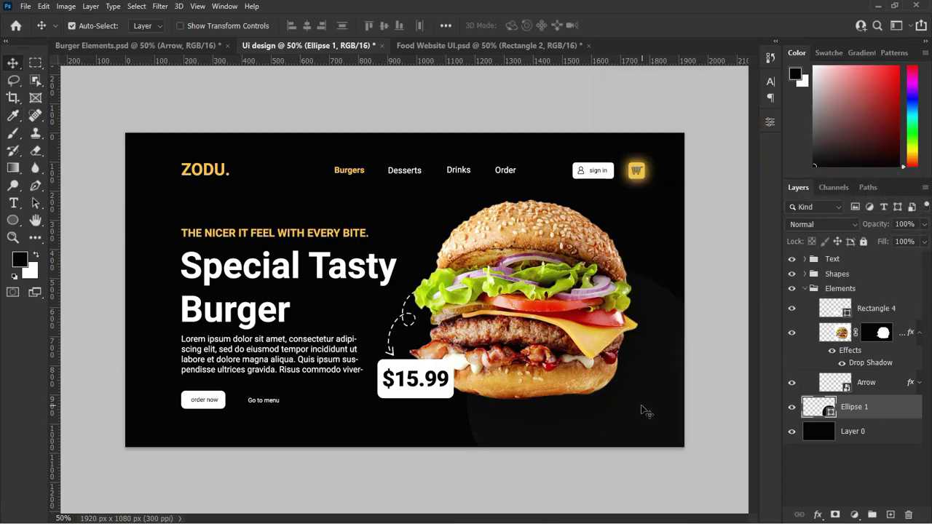
Enlarge the Ellipse 1 circle proportionally and shift it right so it shows behind the burger and runs past the canvas's lower-right corner
key("ctrl+t")
left_click_drag(467, 238, 446, 225)
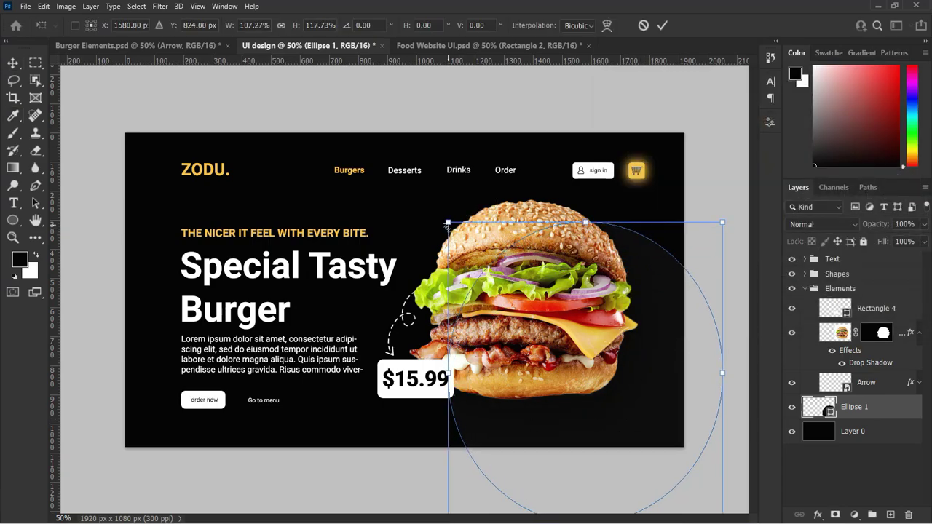
key("ctrl+z")
left_click_drag(467, 267, 429, 229)
left_click_drag(647, 421, 699, 416)
key("Return")
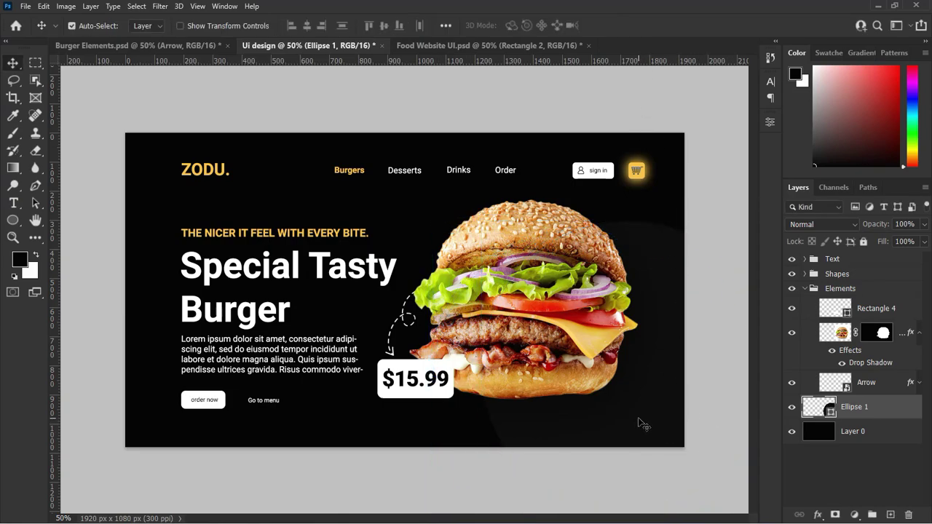
Show the guides and lighten the Ellipse 1 circle's fill to dark grey 121212
key("ctrl+semicolon")
double_click(819, 407)
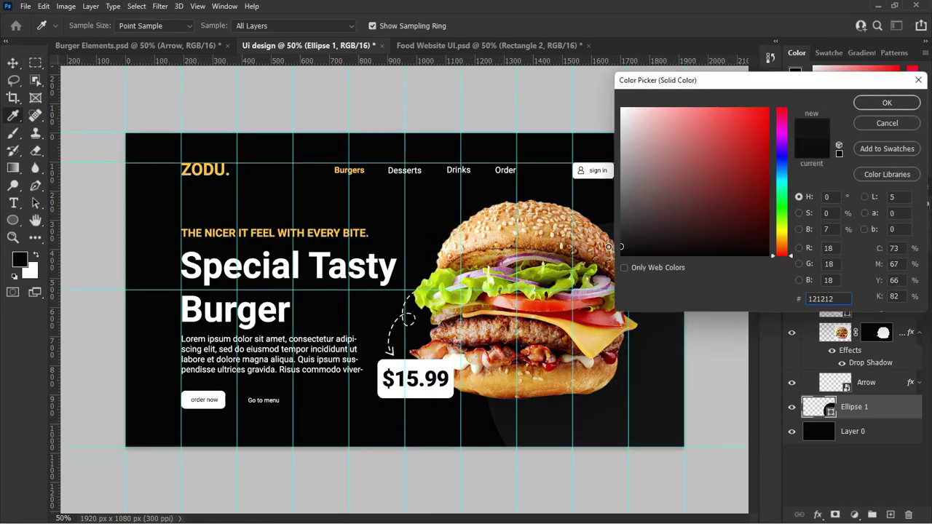
left_click(887, 103)
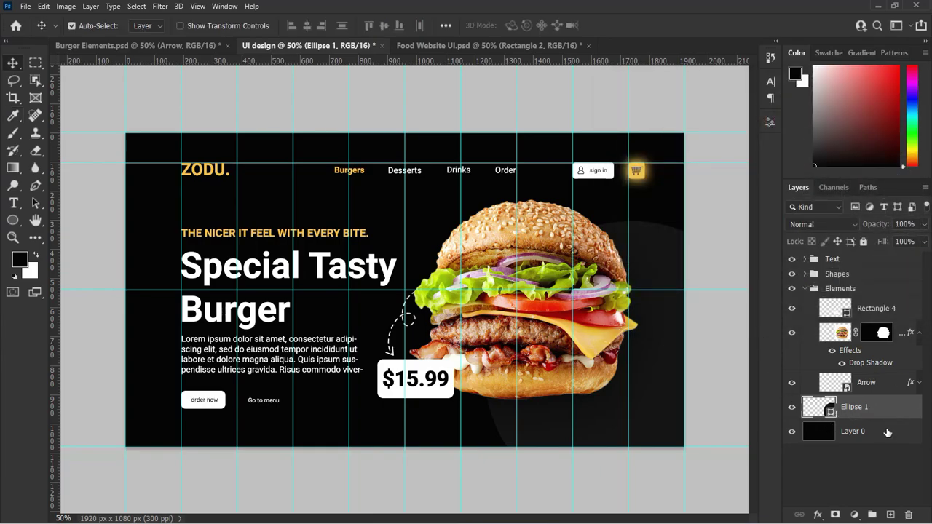
Duplicate the dark grey circle, scale the copy to about 59% and place it behind the ZODU. logo, extending past the canvas's top edge
right_click(885, 409)
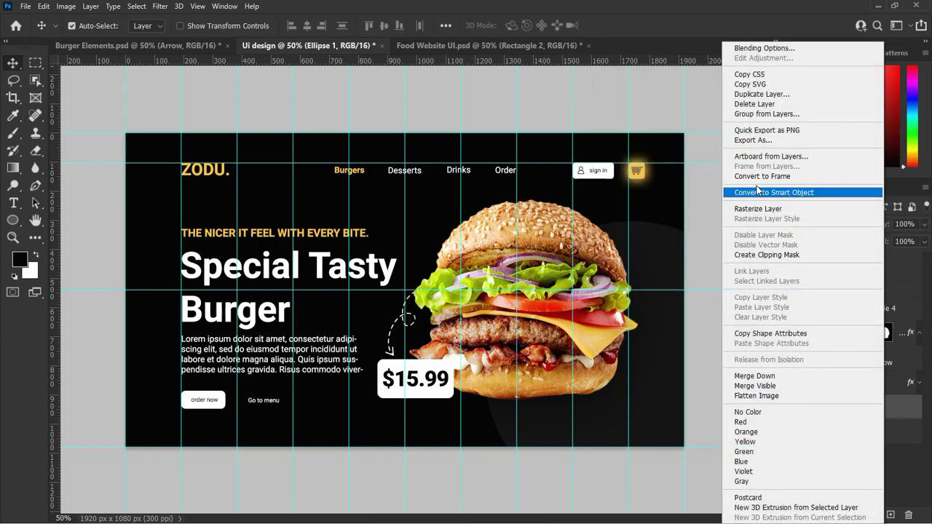
left_click(759, 94)
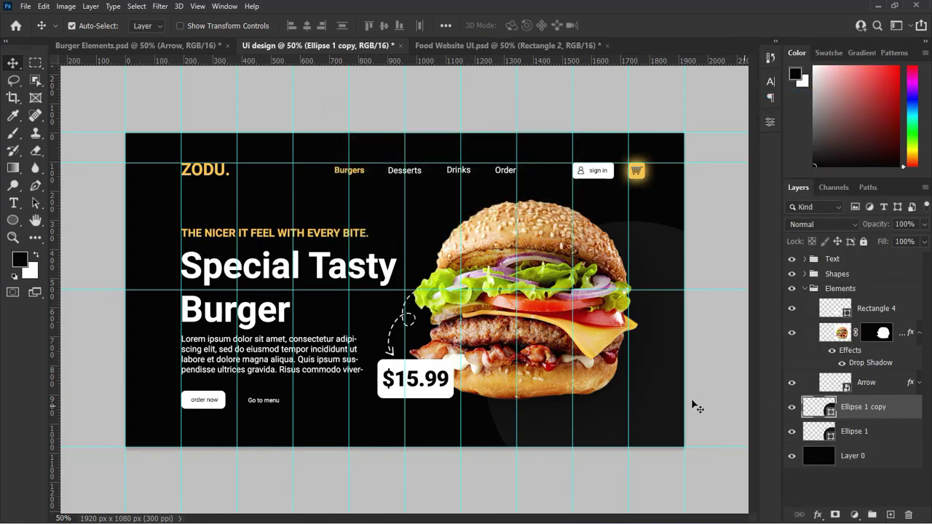
left_click_drag(657, 399, 262, 180)
key("ctrl+t")
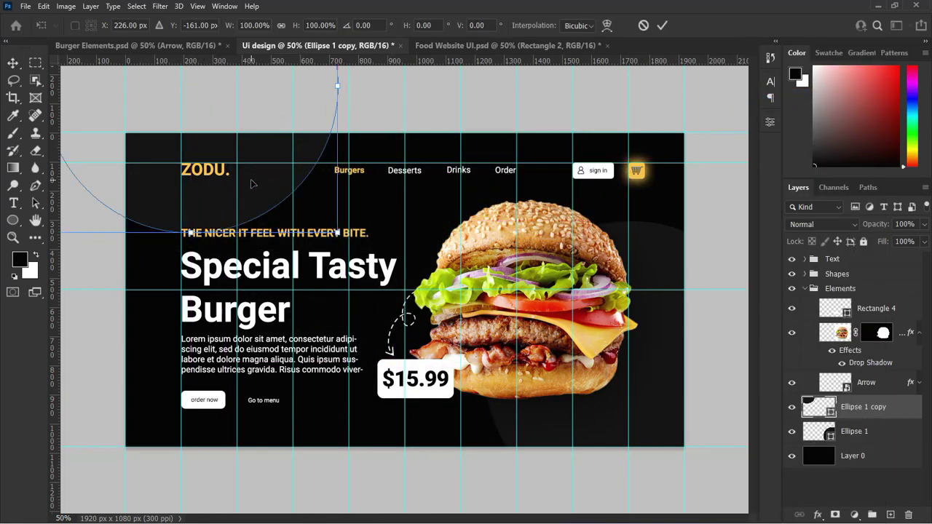
left_click_drag(337, 233, 250, 167)
left_click_drag(201, 82, 260, 188)
left_click_drag(319, 260, 277, 218)
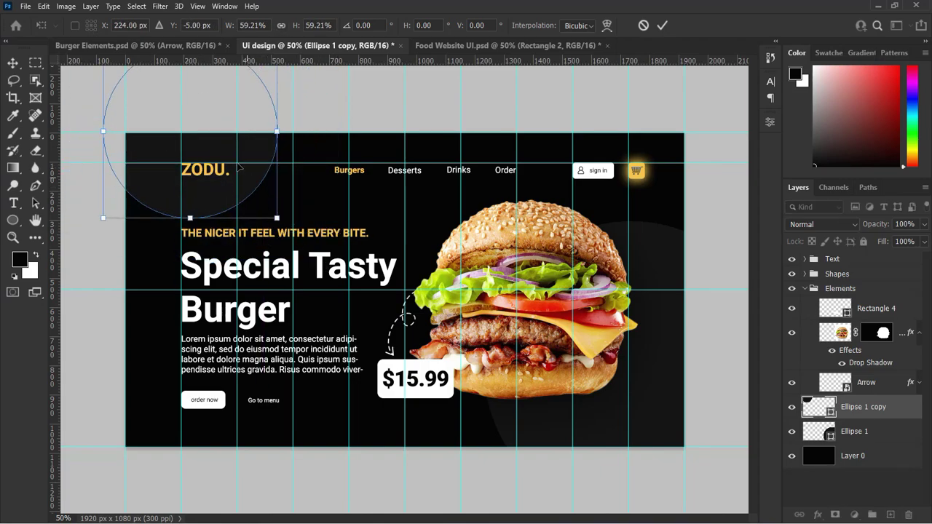
left_click_drag(215, 144, 228, 133)
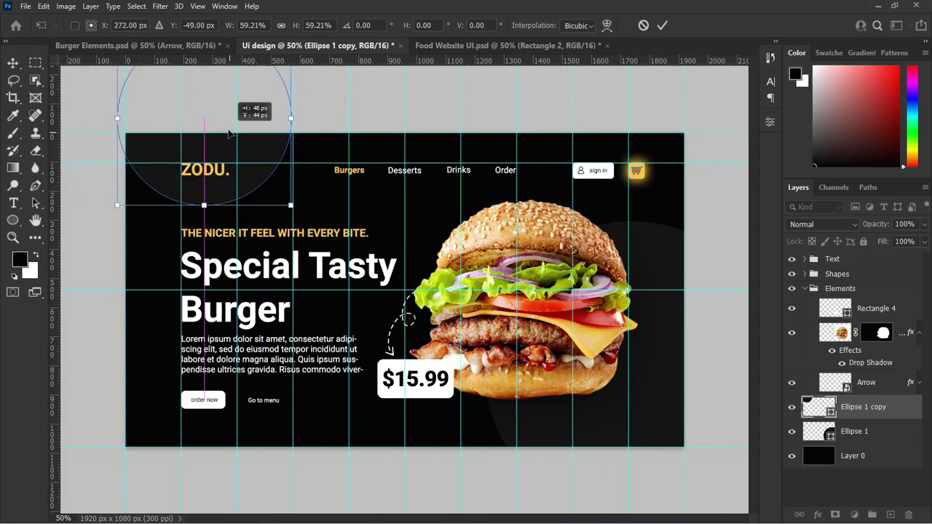
key("Return")
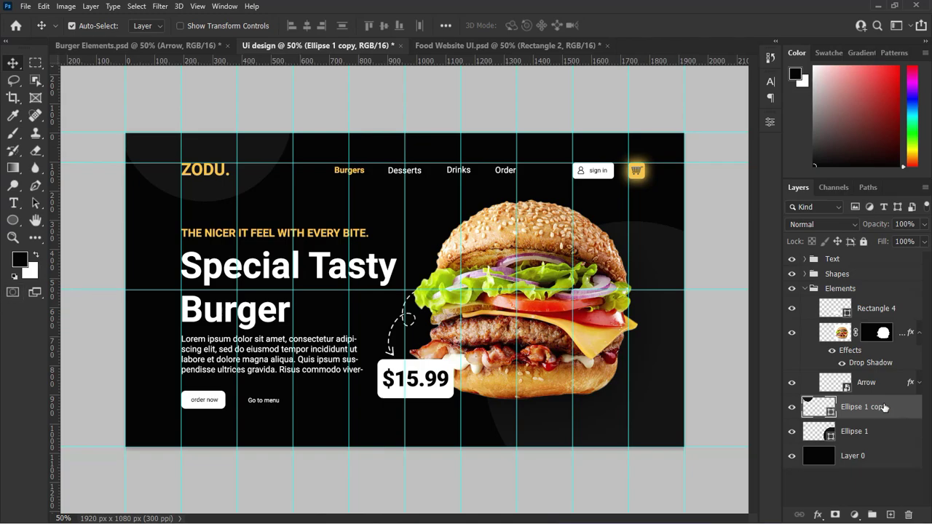
Add a new layer directly above the circle copy and fill it with white
left_click(890, 515)
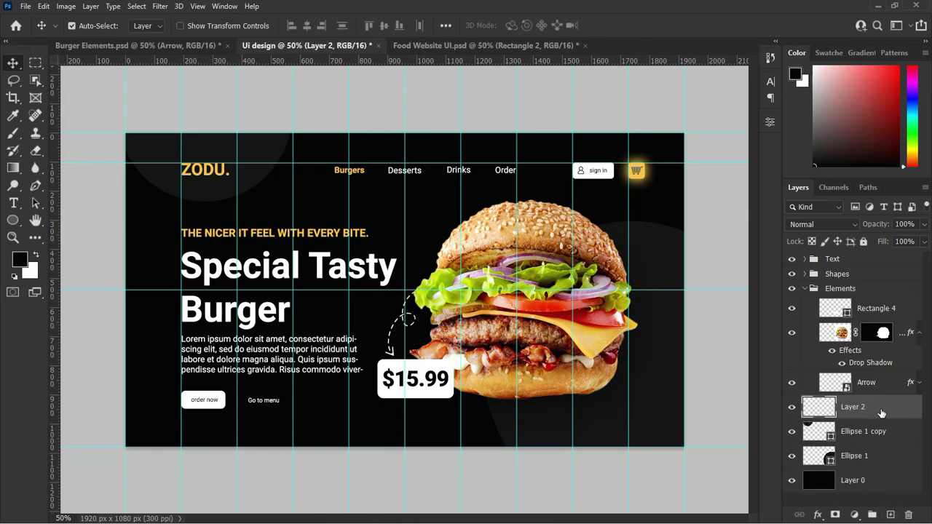
left_click(35, 257)
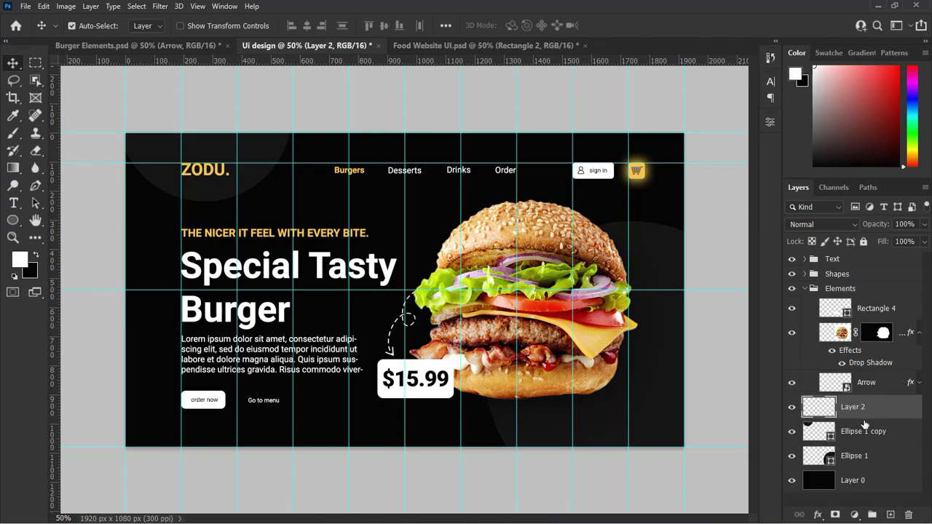
key("alt+BackSpace")
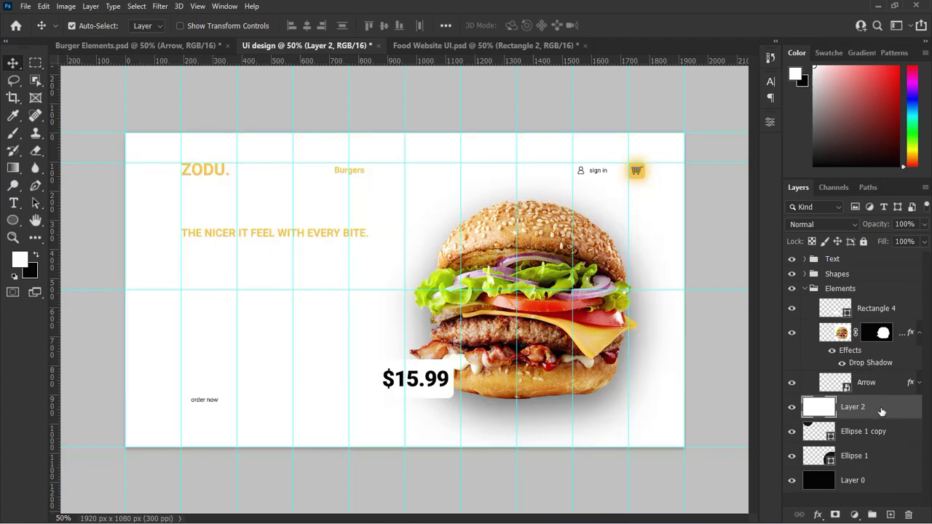
Apply Add Noise at 1% with Uniform distribution to the white layer and set its blend mode to Multiply
left_click(162, 7)
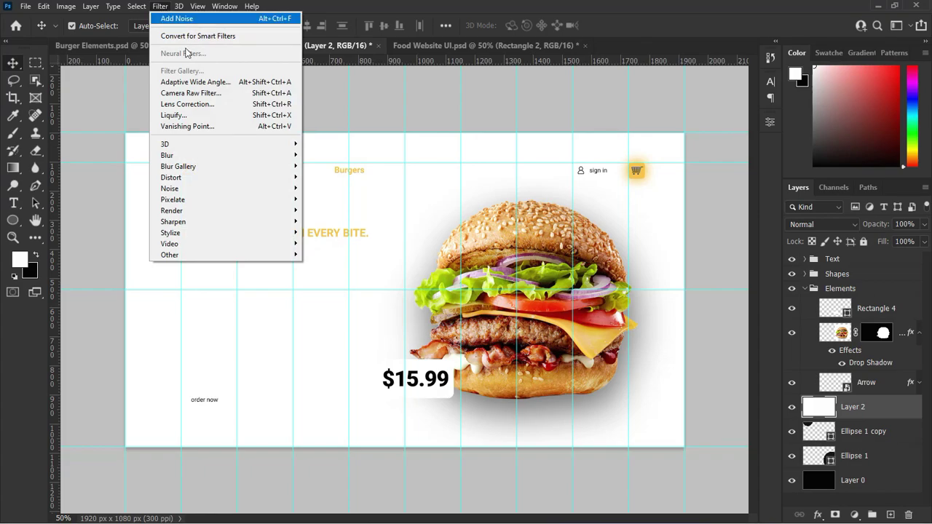
mouse_move(193, 190)
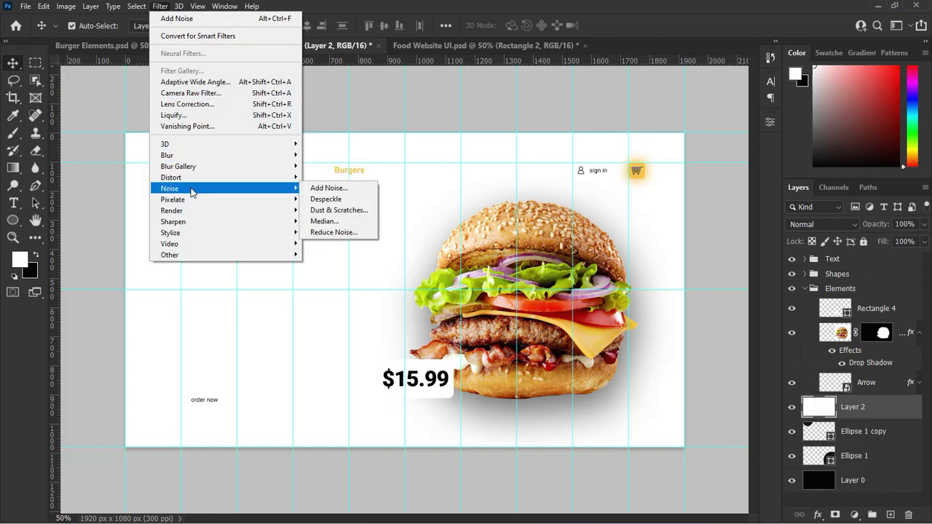
left_click(325, 188)
type("10")
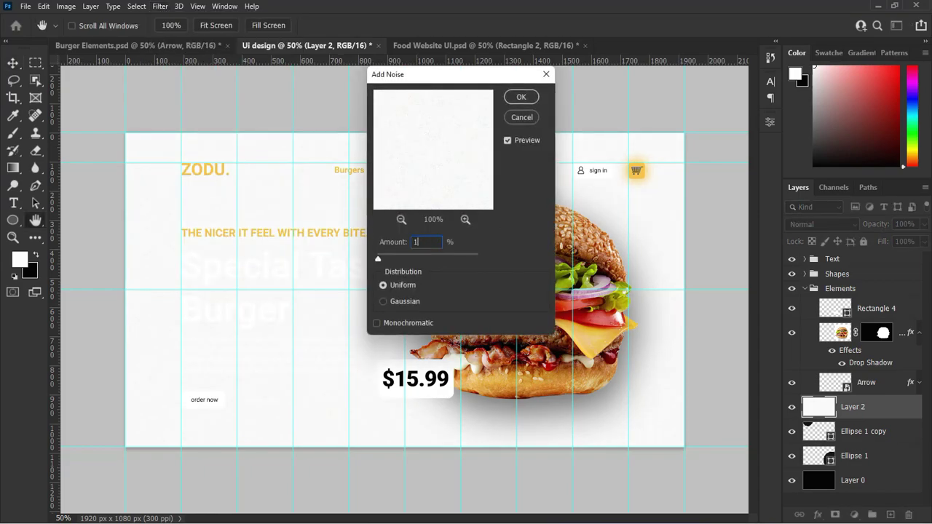
left_click(521, 97)
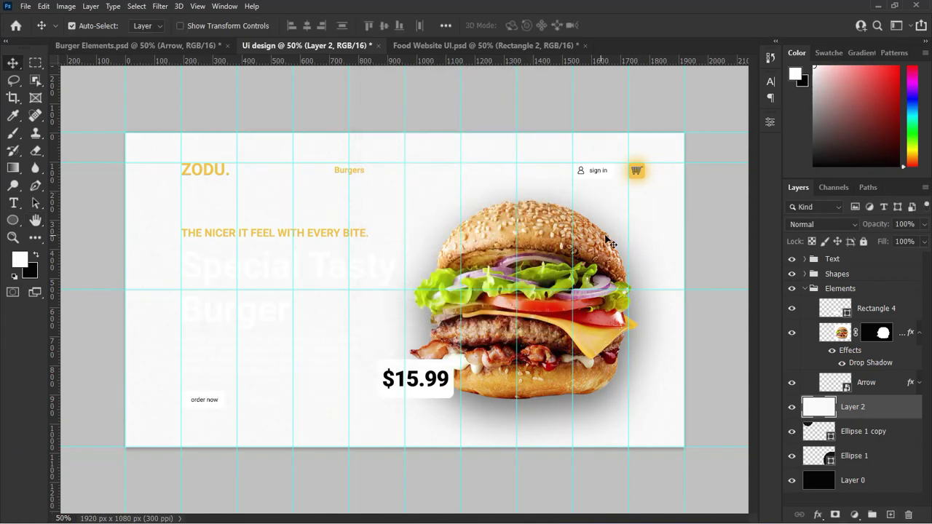
left_click(850, 223)
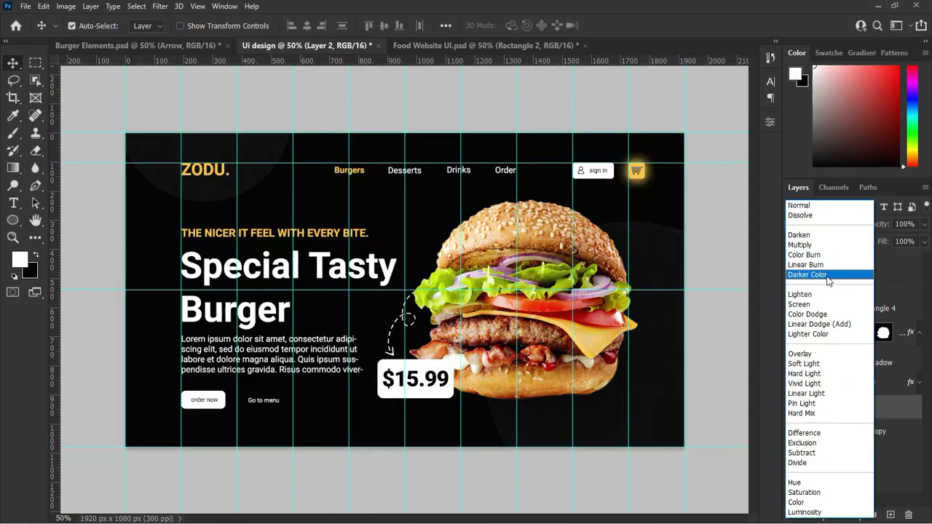
left_click(812, 245)
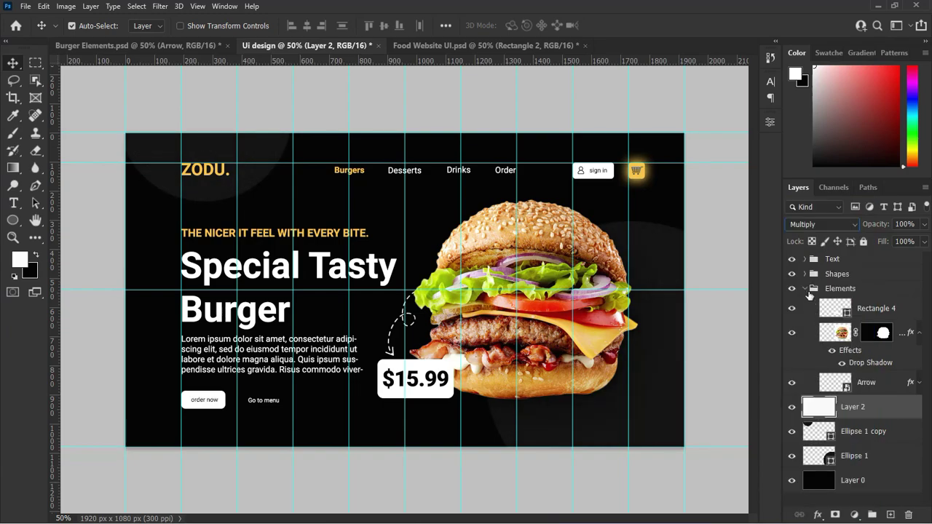
Collapse the Elements group and group Layer 2, both ellipses and Layer 0 under the name Background
left_click(806, 290)
left_click(806, 290)
left_click(806, 290)
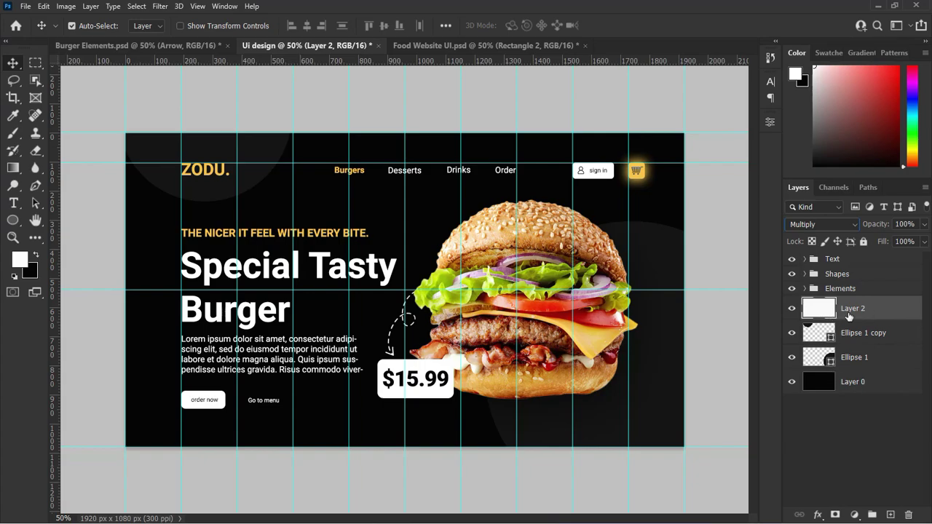
left_click(868, 389, "shift")
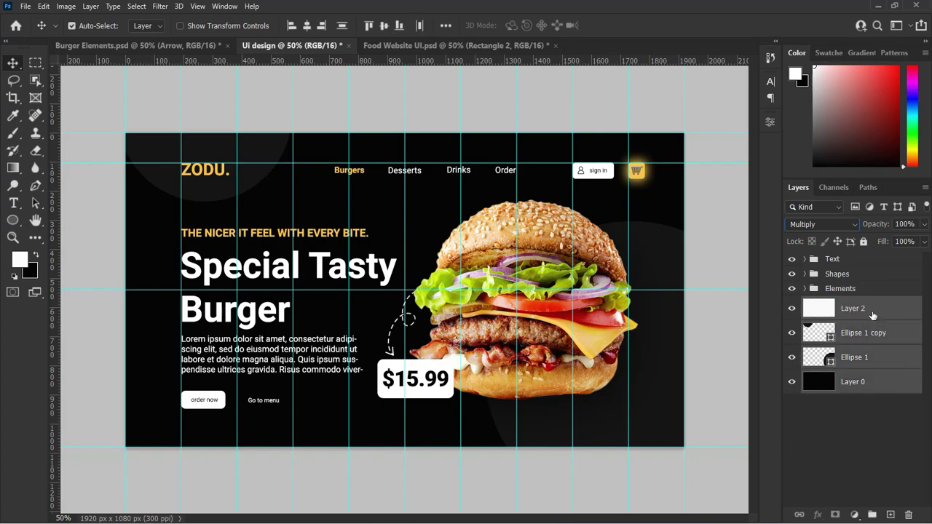
left_click(872, 515)
double_click(843, 307)
type("bA")
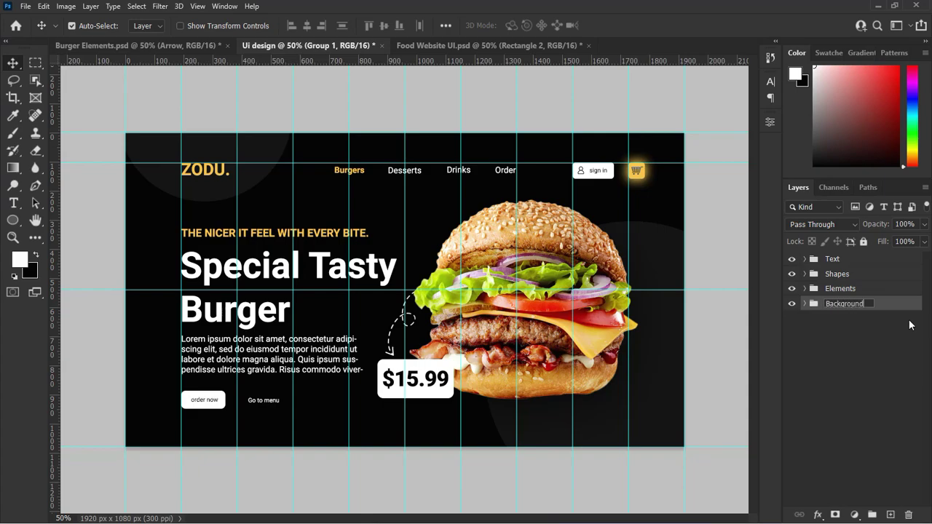
left_click(910, 325)
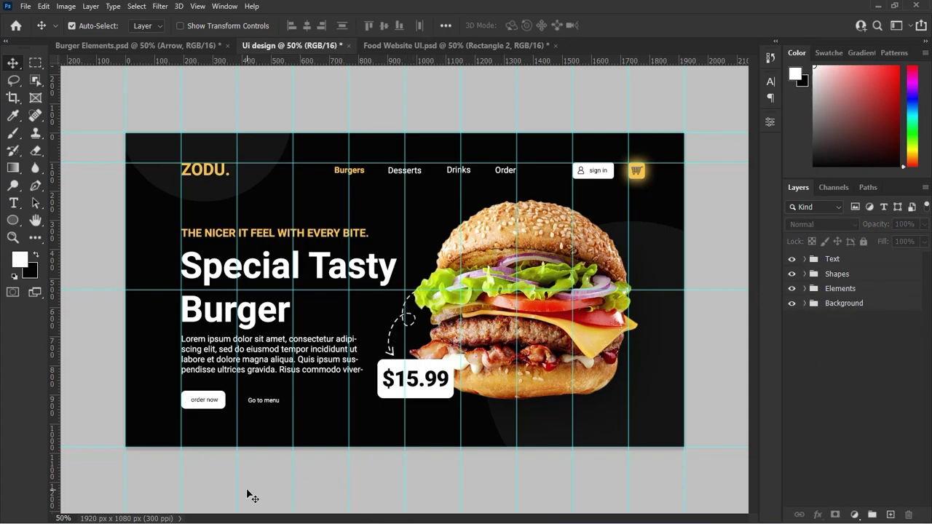
Add a yellow Outer Glow with reduced opacity to the white "order now" button, and collapse the Shapes group
left_click(228, 413)
left_click(817, 515)
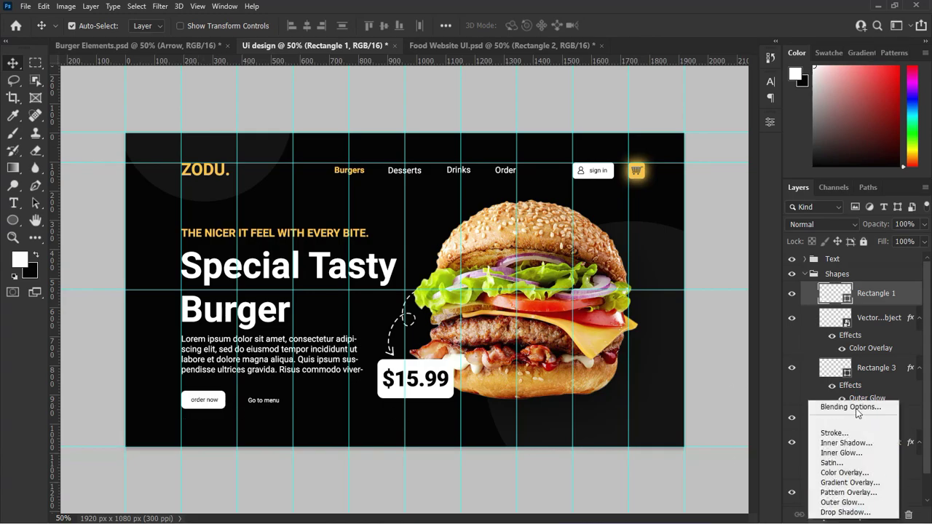
left_click(843, 503)
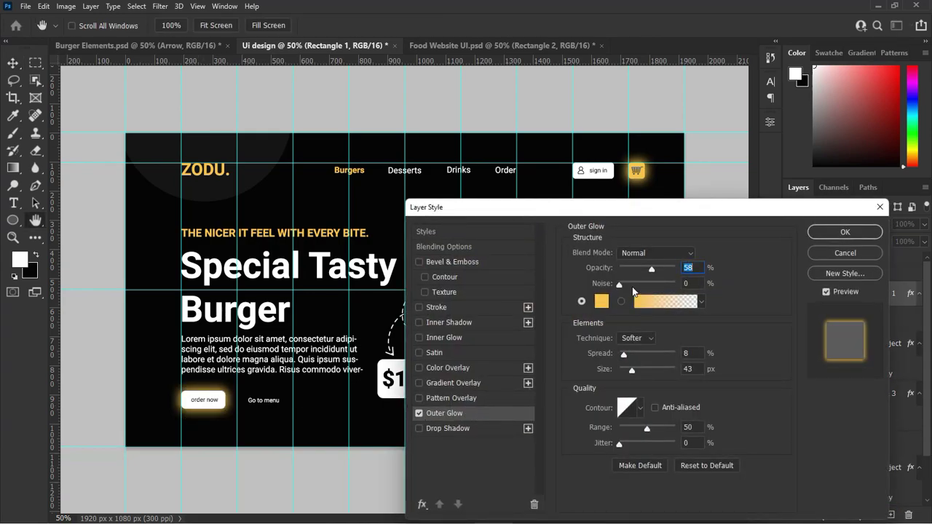
left_click_drag(652, 269, 630, 269)
key("Return")
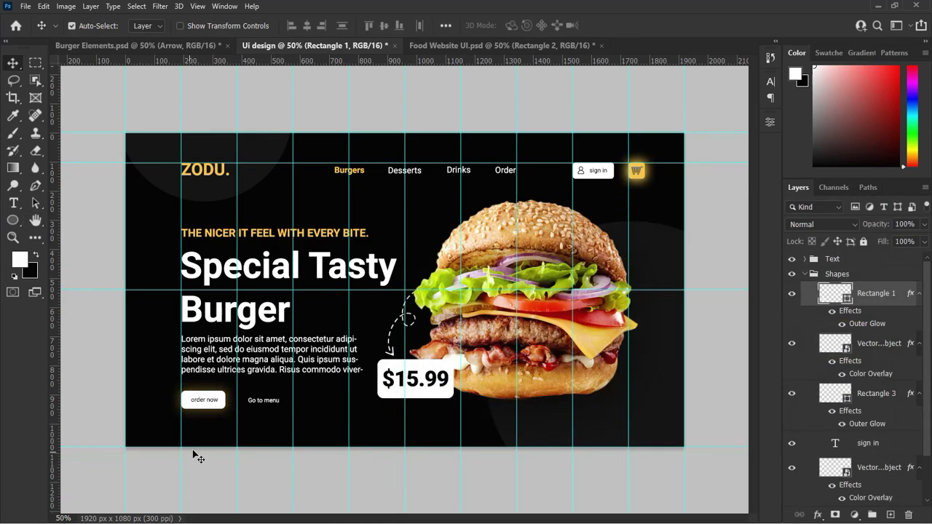
left_click(267, 477)
left_click(805, 274)
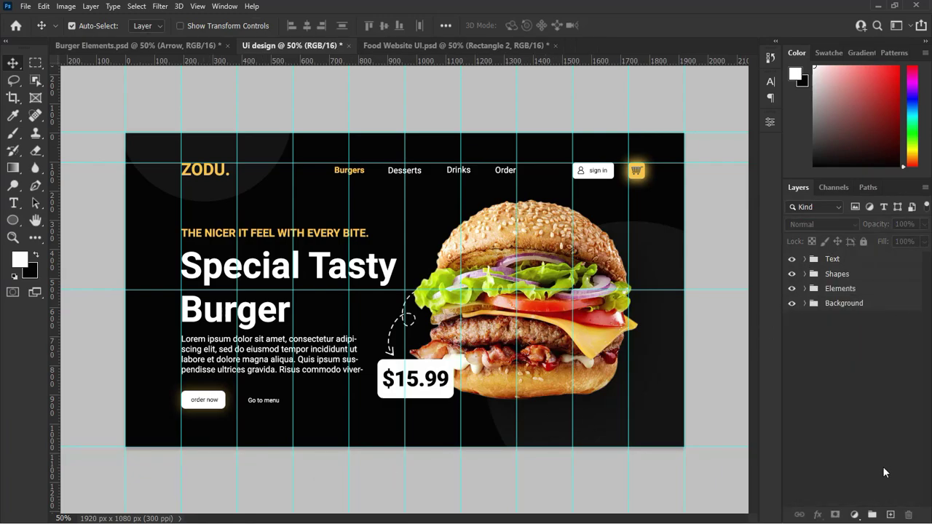
Add a Photo Filter adjustment layer above the Text group and set it to Warming Filter (81)
left_click(853, 259)
left_click(856, 516)
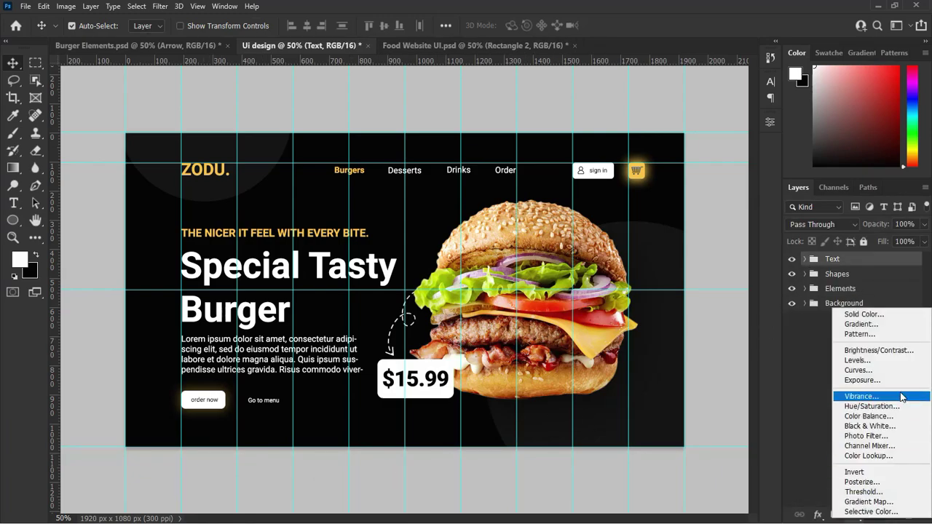
left_click(876, 442)
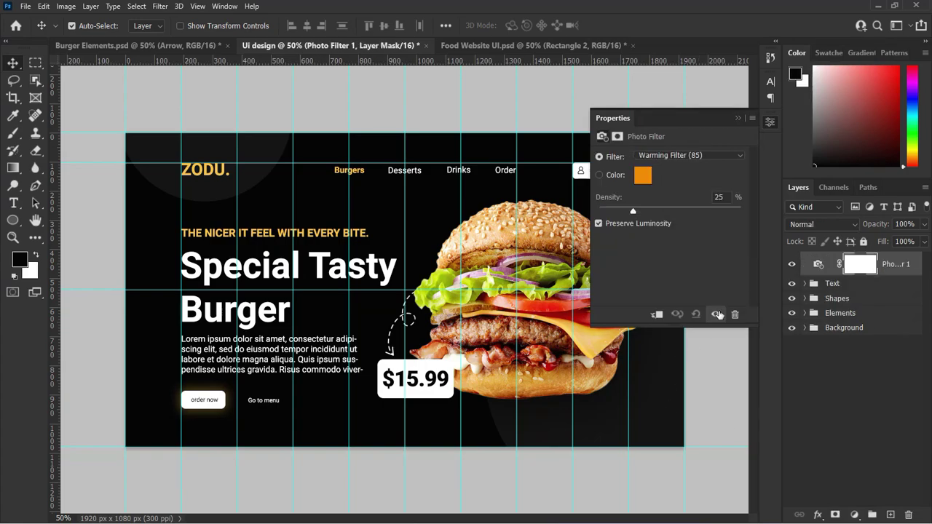
left_click(678, 151)
left_click(690, 188)
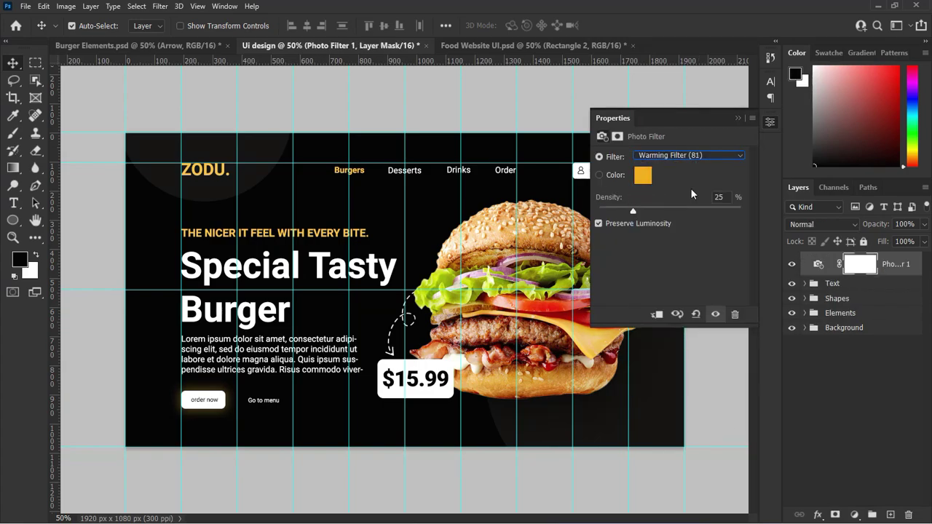
Lower the photo filter's density slightly and compare the design with the adjustment layer hidden and shown
left_click_drag(634, 210, 708, 214)
mouse_move(621, 213)
left_mouse_down()
mouse_move(677, 210)
mouse_move(608, 210)
mouse_move(707, 215)
mouse_move(596, 211)
mouse_move(654, 211)
mouse_move(623, 210)
left_mouse_up()
left_click(737, 118)
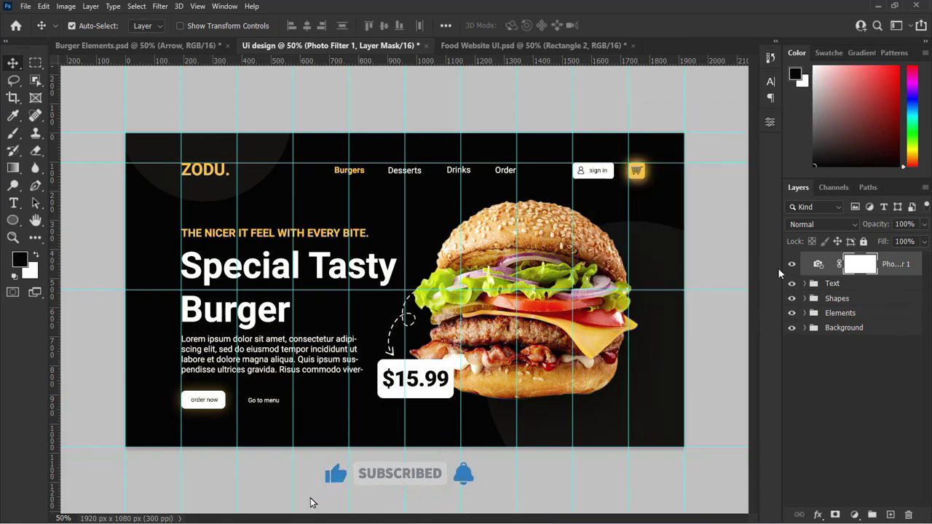
left_click(792, 266)
left_click(792, 266)
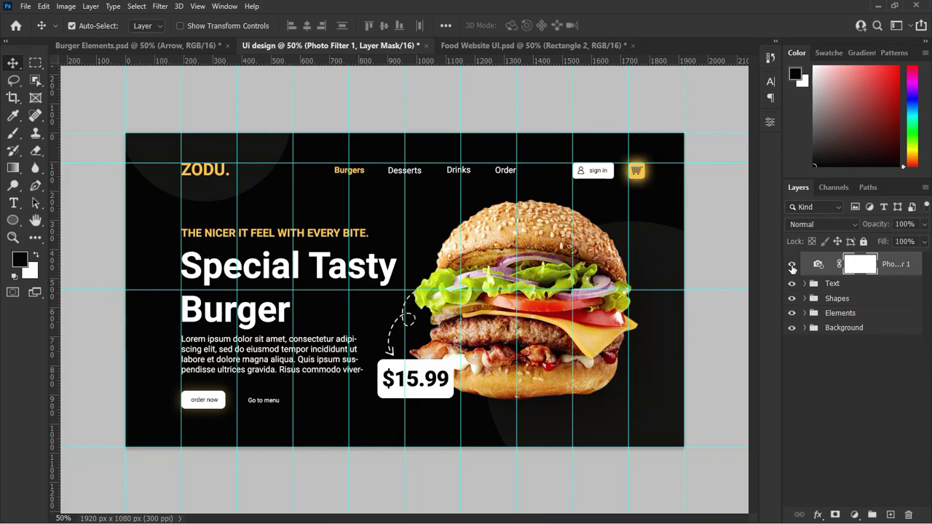